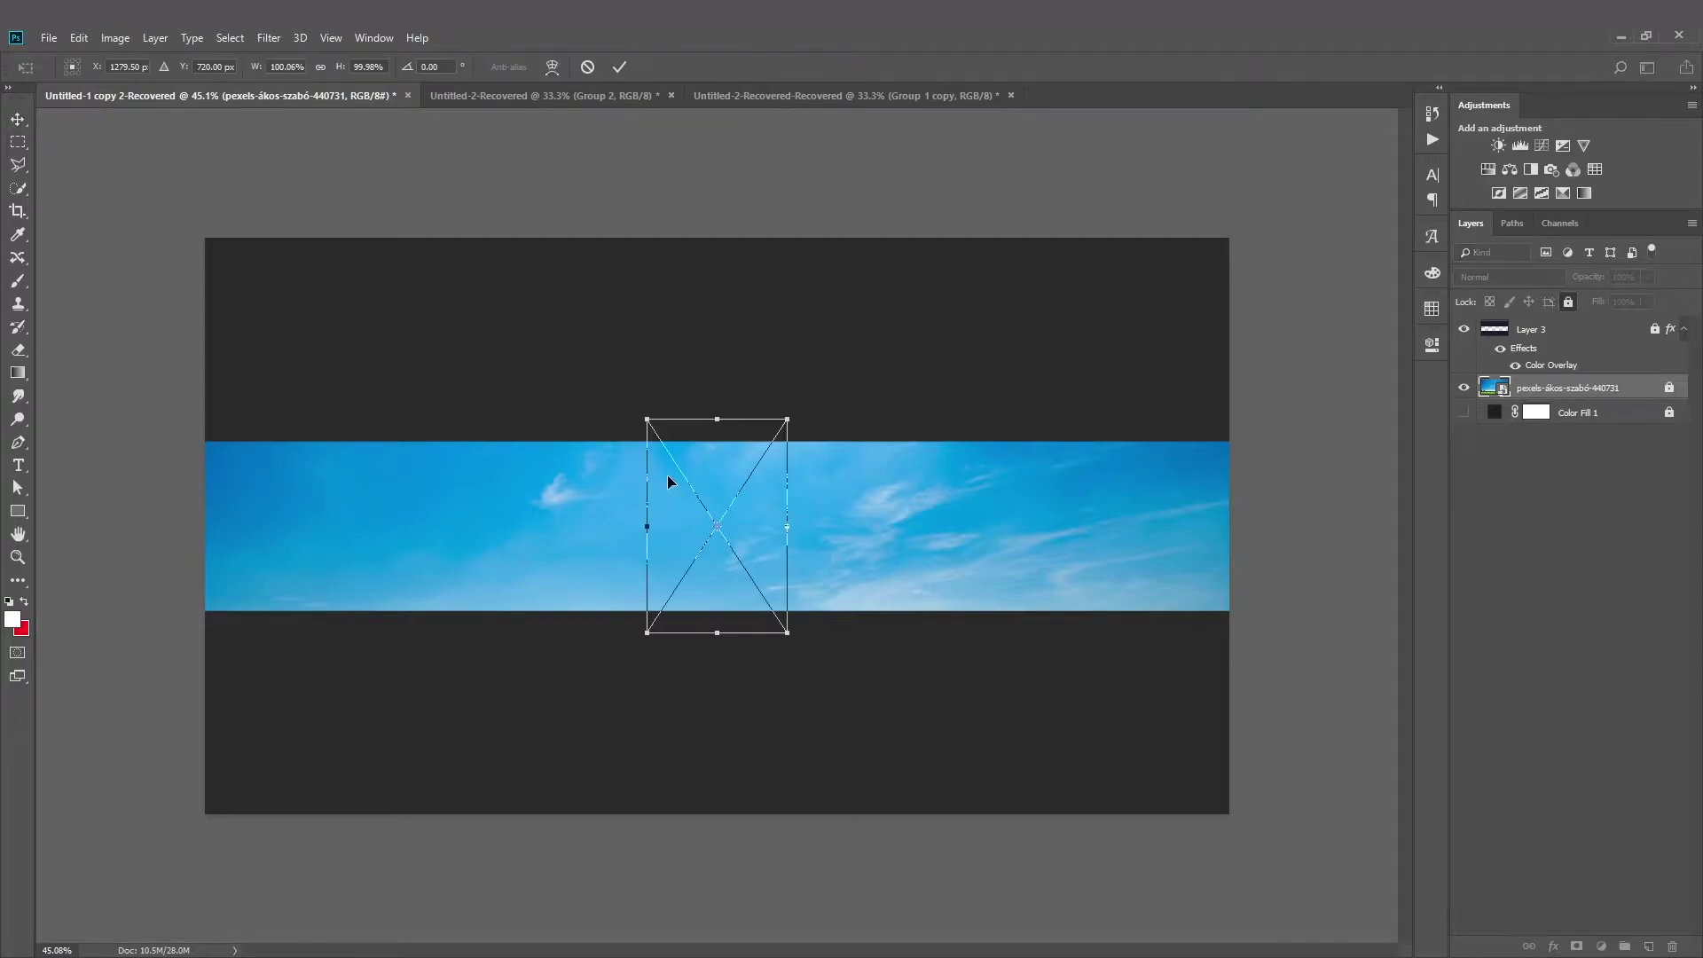
# - Place the kindpng blue-jacketed character on the sky strip
pyautogui.moveTo(779, 498); pyautogui.dragTo(802, 493)
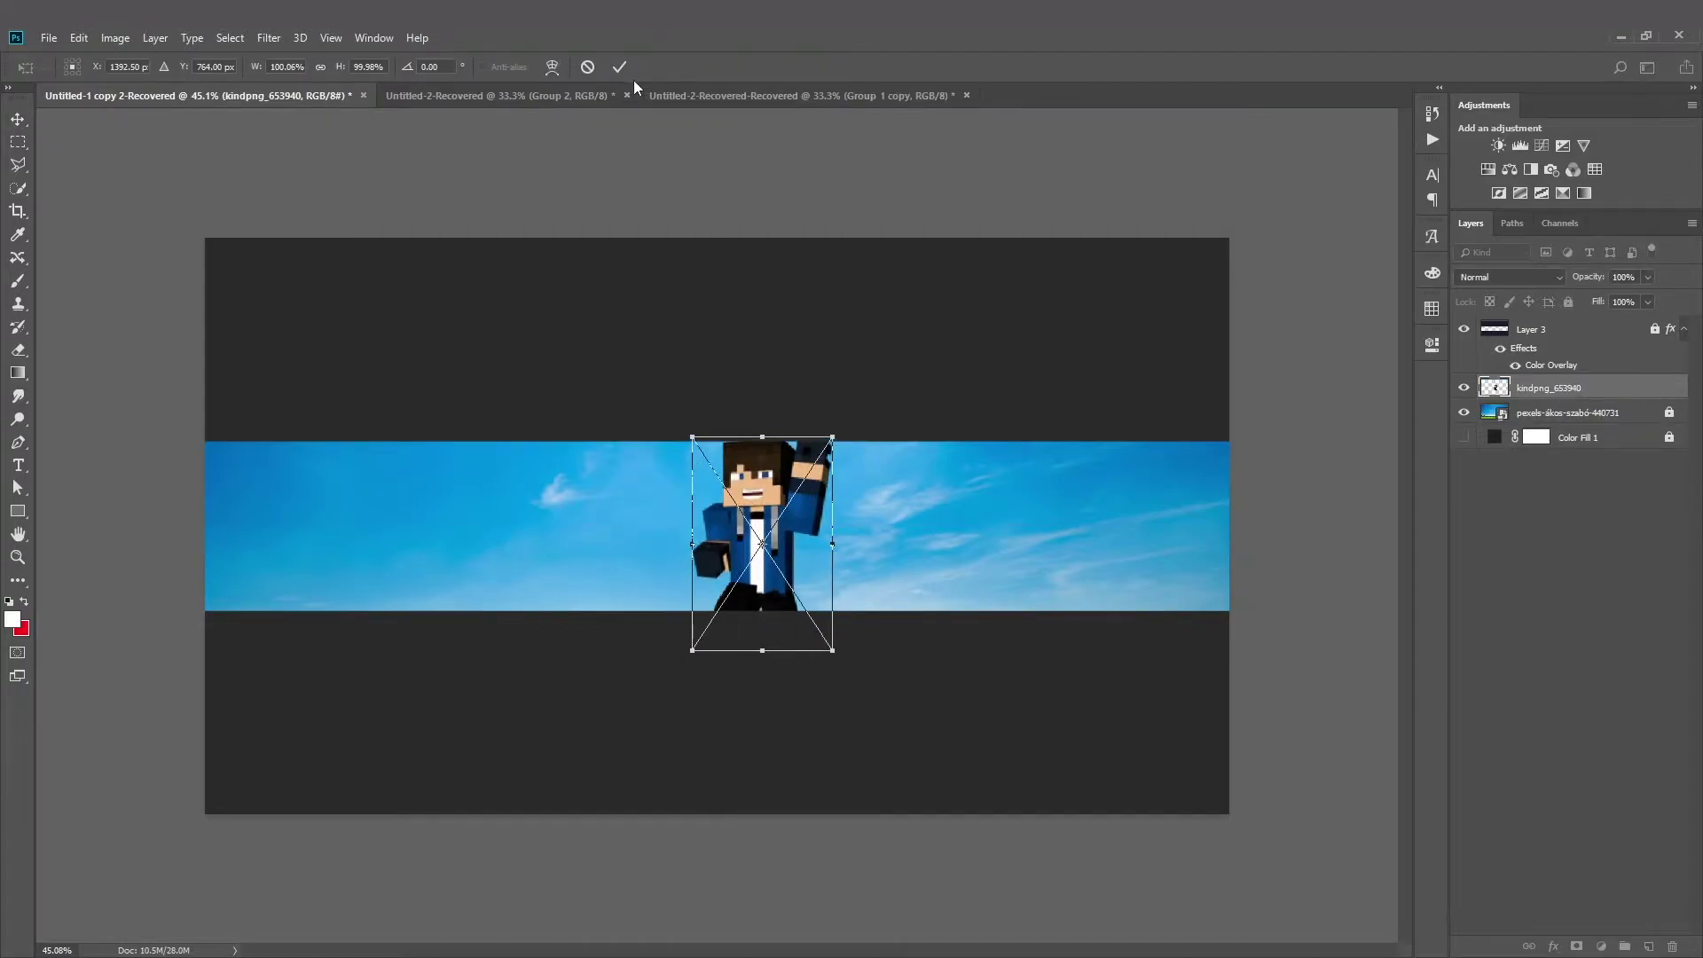
pyautogui.press('Return')
pyautogui.scroll(5, 782, 458)
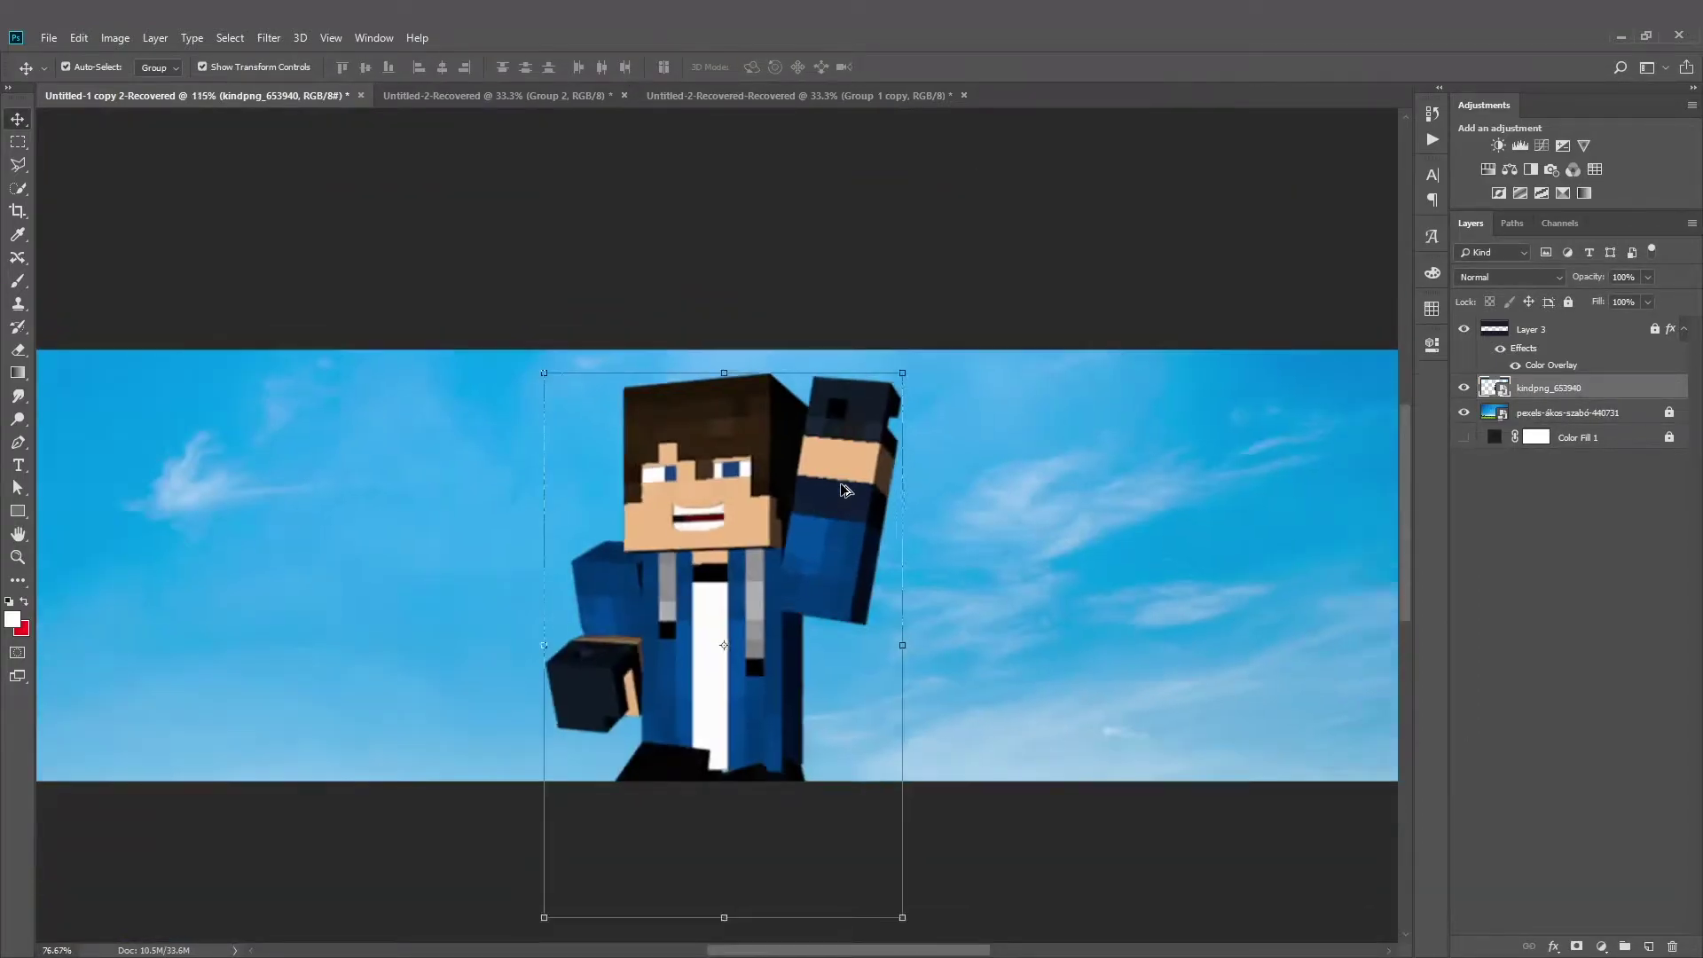
pyautogui.scroll(-3, 844, 491)
# - Place the pngegg (1) Steve image, scaled to 80%
pyautogui.moveTo(701, 506); pyautogui.dragTo(973, 588)
pyautogui.scroll(-2, 1242, 519)
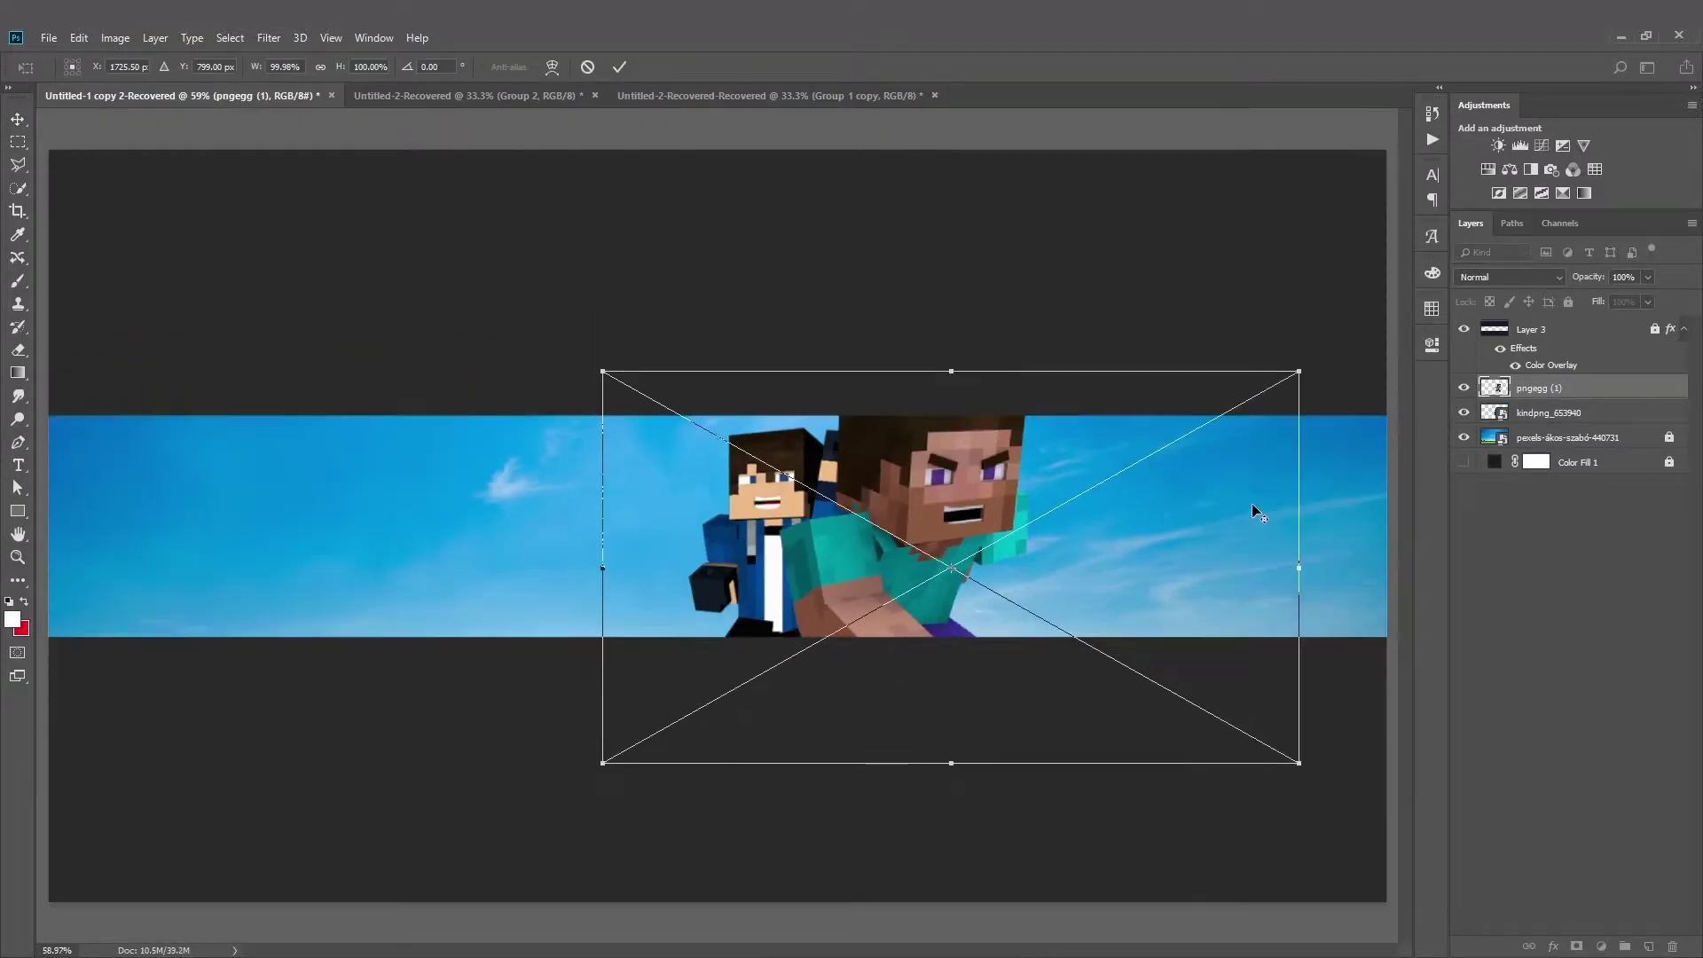
pyautogui.moveTo(1284, 381); pyautogui.dragTo(1231, 410)
pyautogui.moveTo(1020, 546)
pyautogui.mouseDown()
pyautogui.moveTo(1042, 523)
pyautogui.moveTo(1004, 529)
pyautogui.mouseUp()
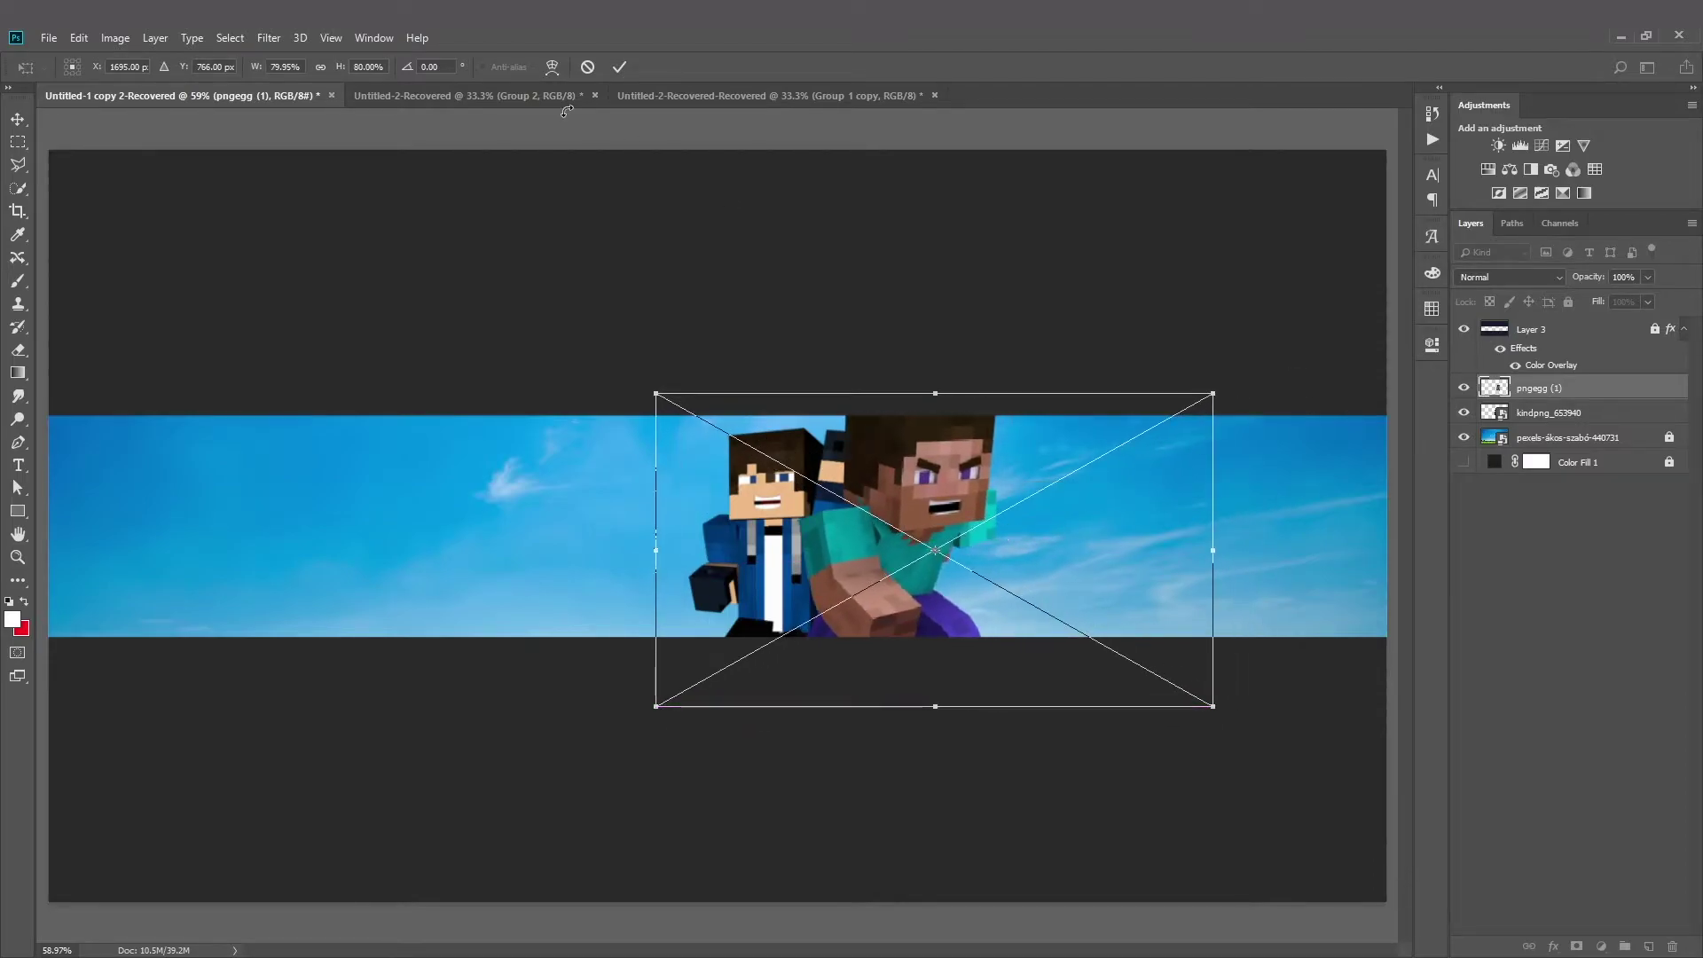
pyautogui.press('Return')
# - Move the blue-jacketed character left and Steve beside it in the middle of the sky
pyautogui.click(800, 182)
pyautogui.scroll(5, 922, 547)
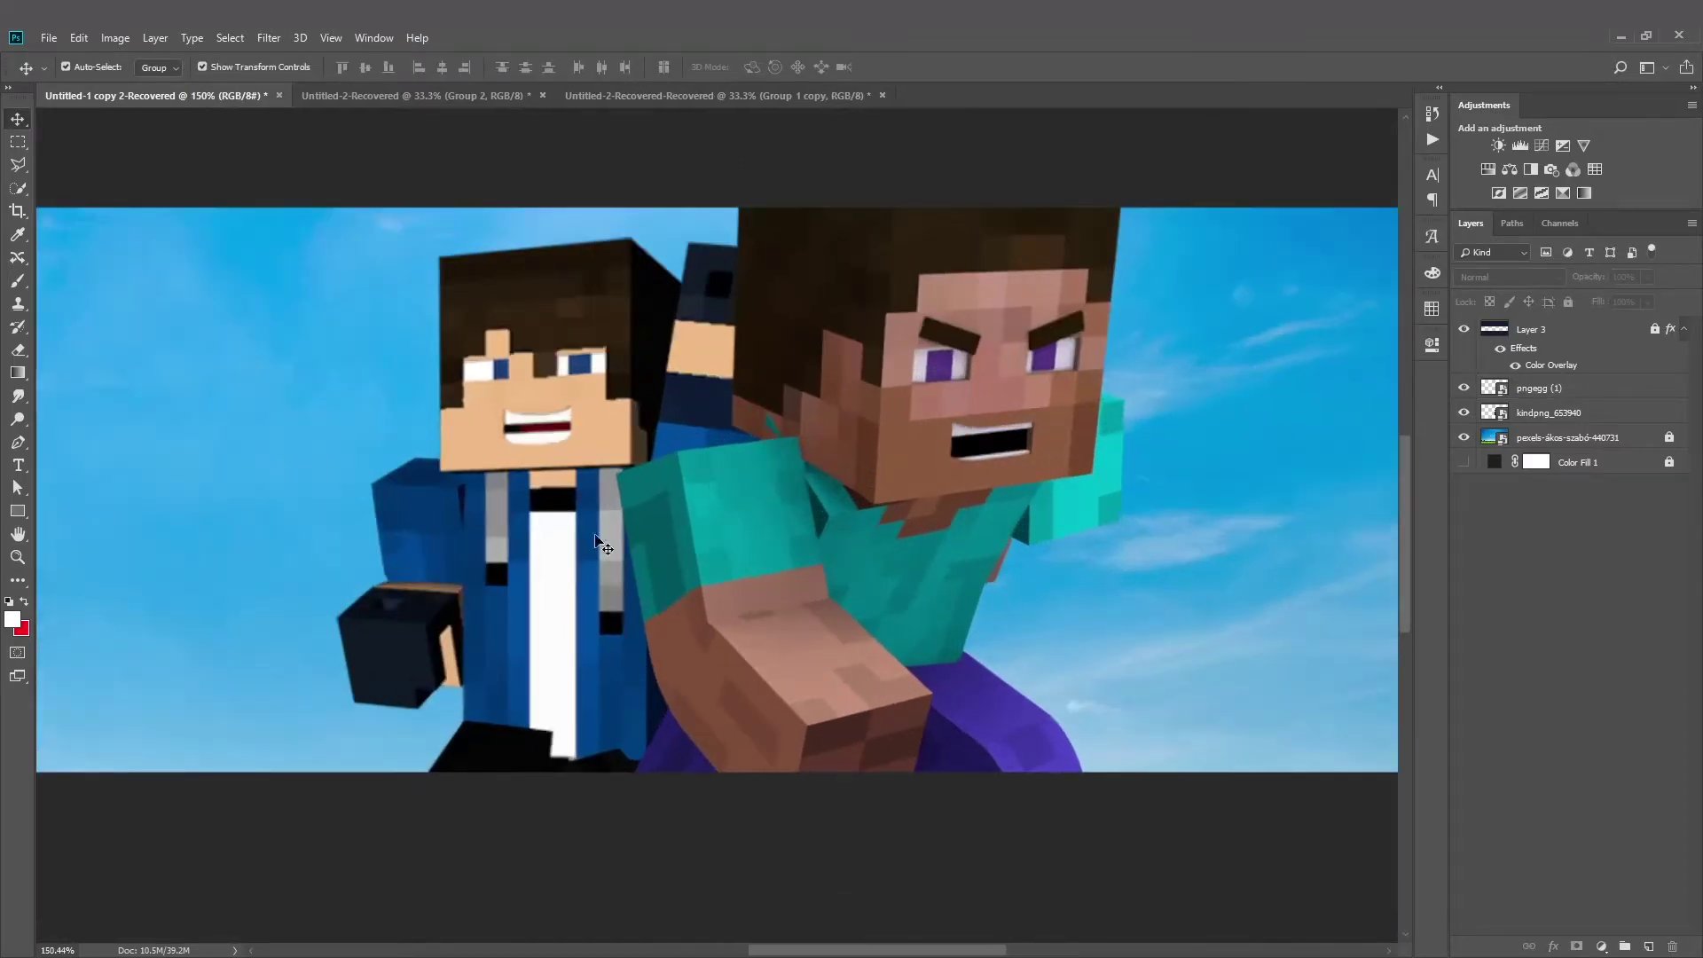
pyautogui.moveTo(598, 544); pyautogui.dragTo(445, 529)
pyautogui.scroll(5, 1016, 510)
pyautogui.scroll(-6, 1008, 516)
pyautogui.moveTo(887, 501); pyautogui.dragTo(727, 530)
pyautogui.scroll(-5, 819, 567)
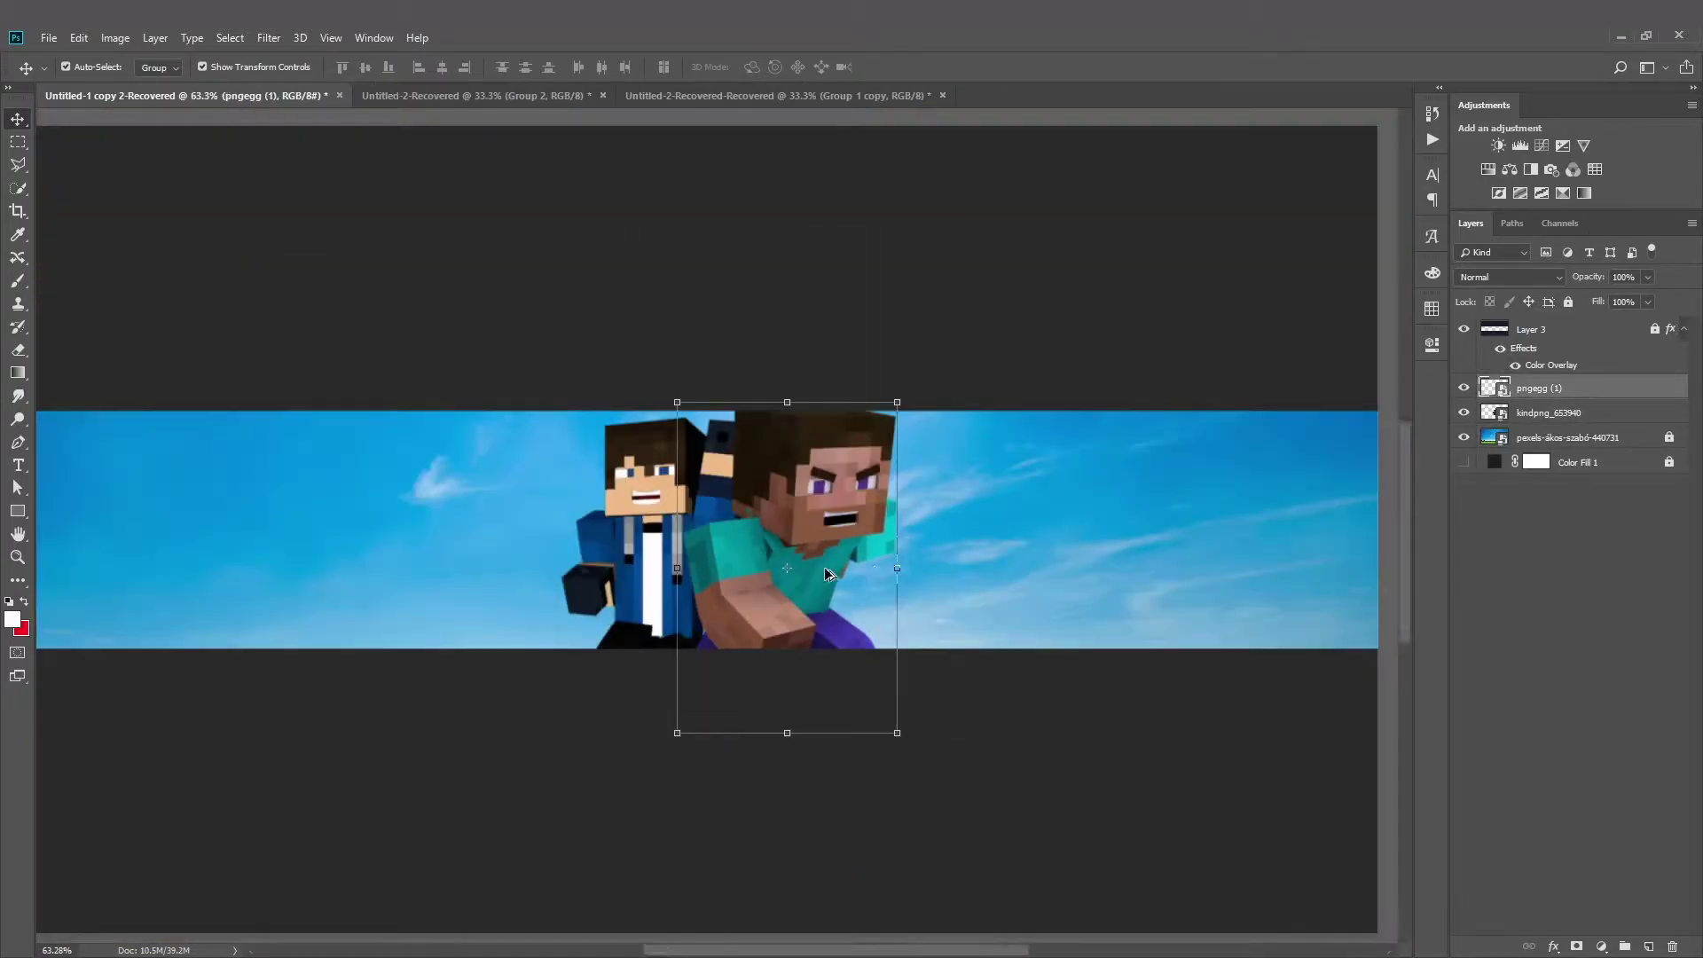
pyautogui.scroll(5, 798, 546)
pyautogui.click(764, 565)
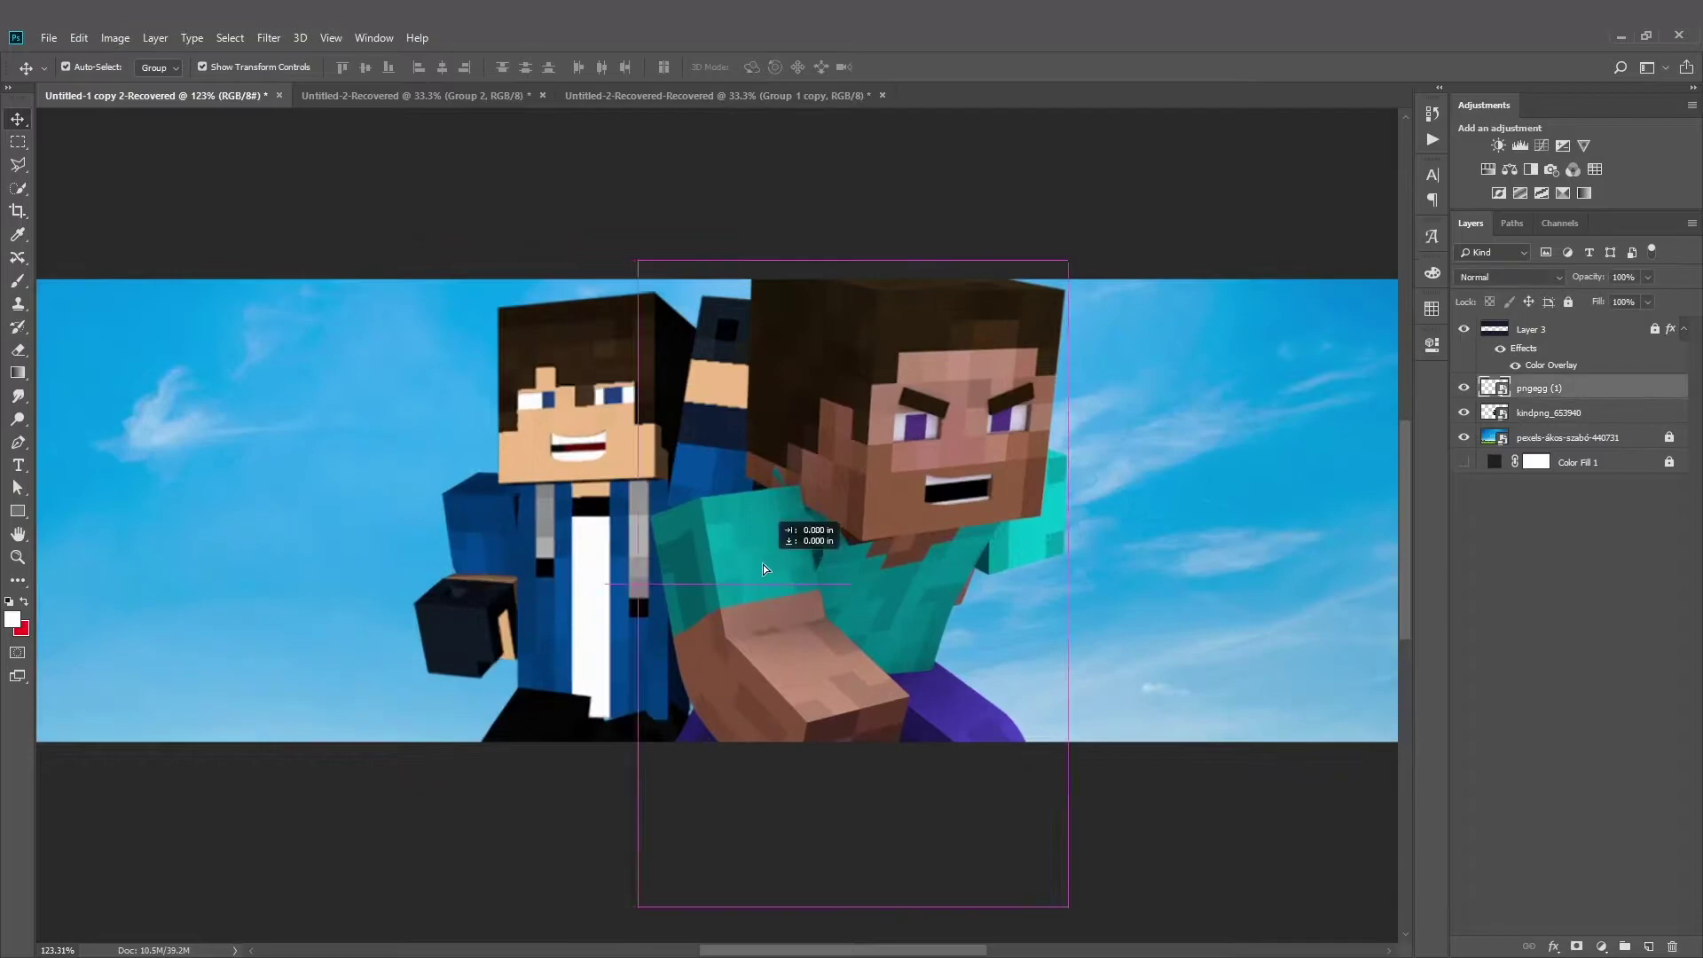
pyautogui.click(18, 280)
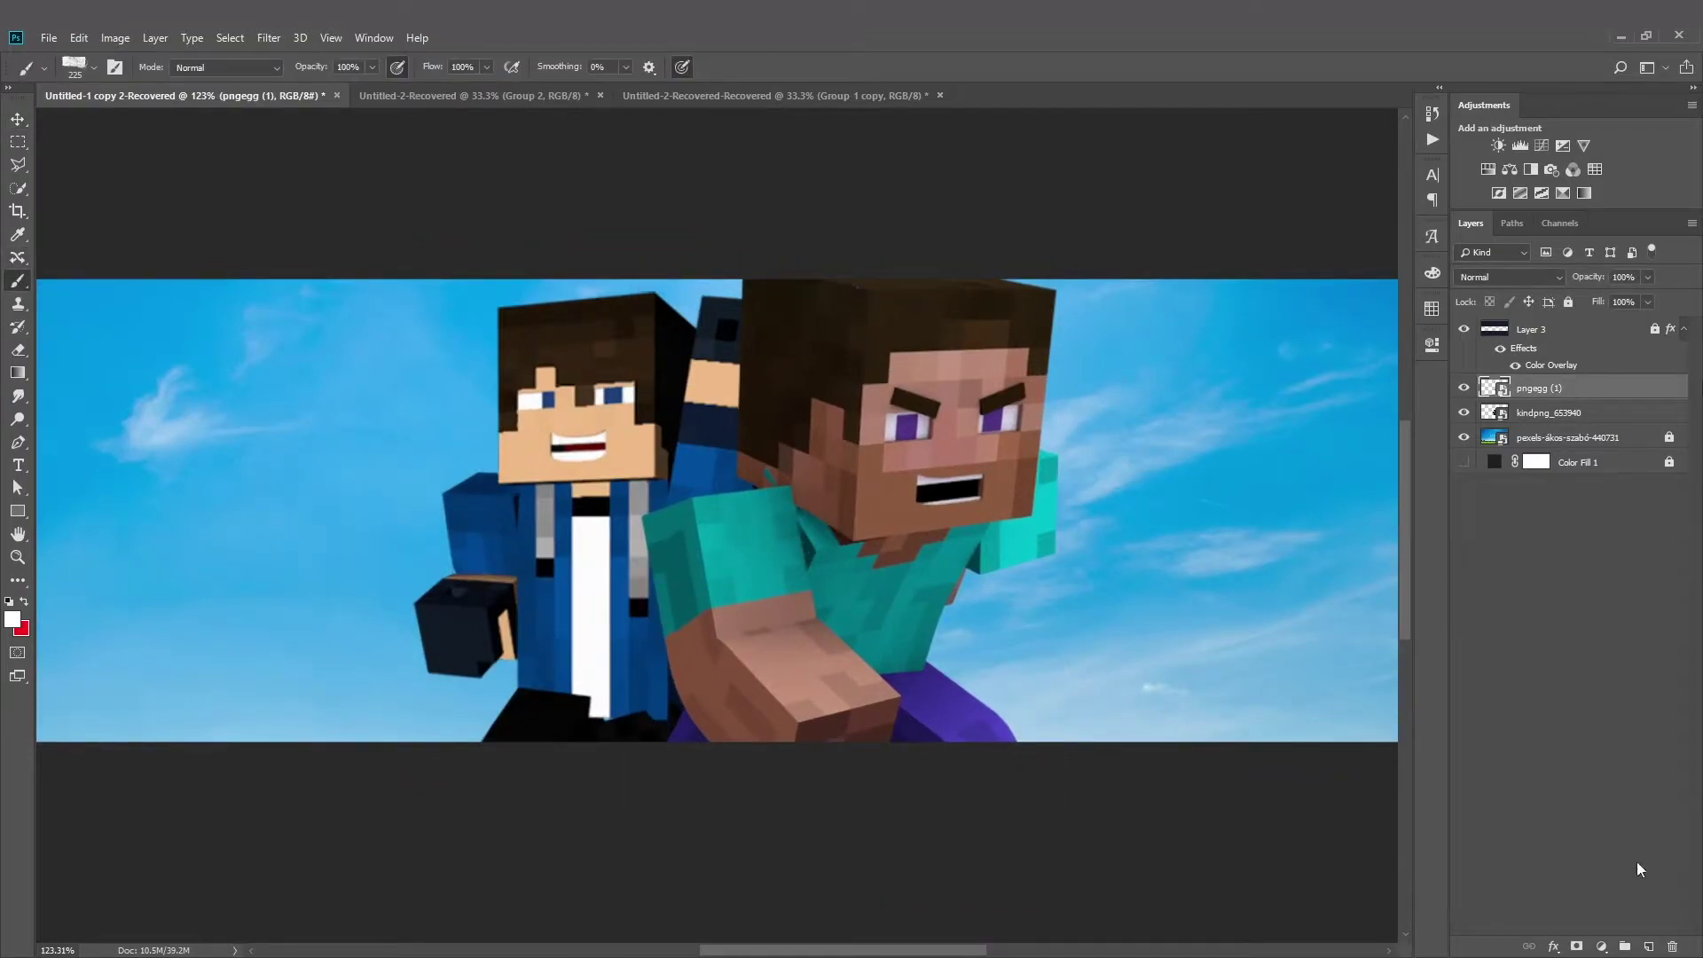
# - Add a new layer and set up a large soft white brush
pyautogui.click(1646, 940)
pyautogui.click(1647, 944)
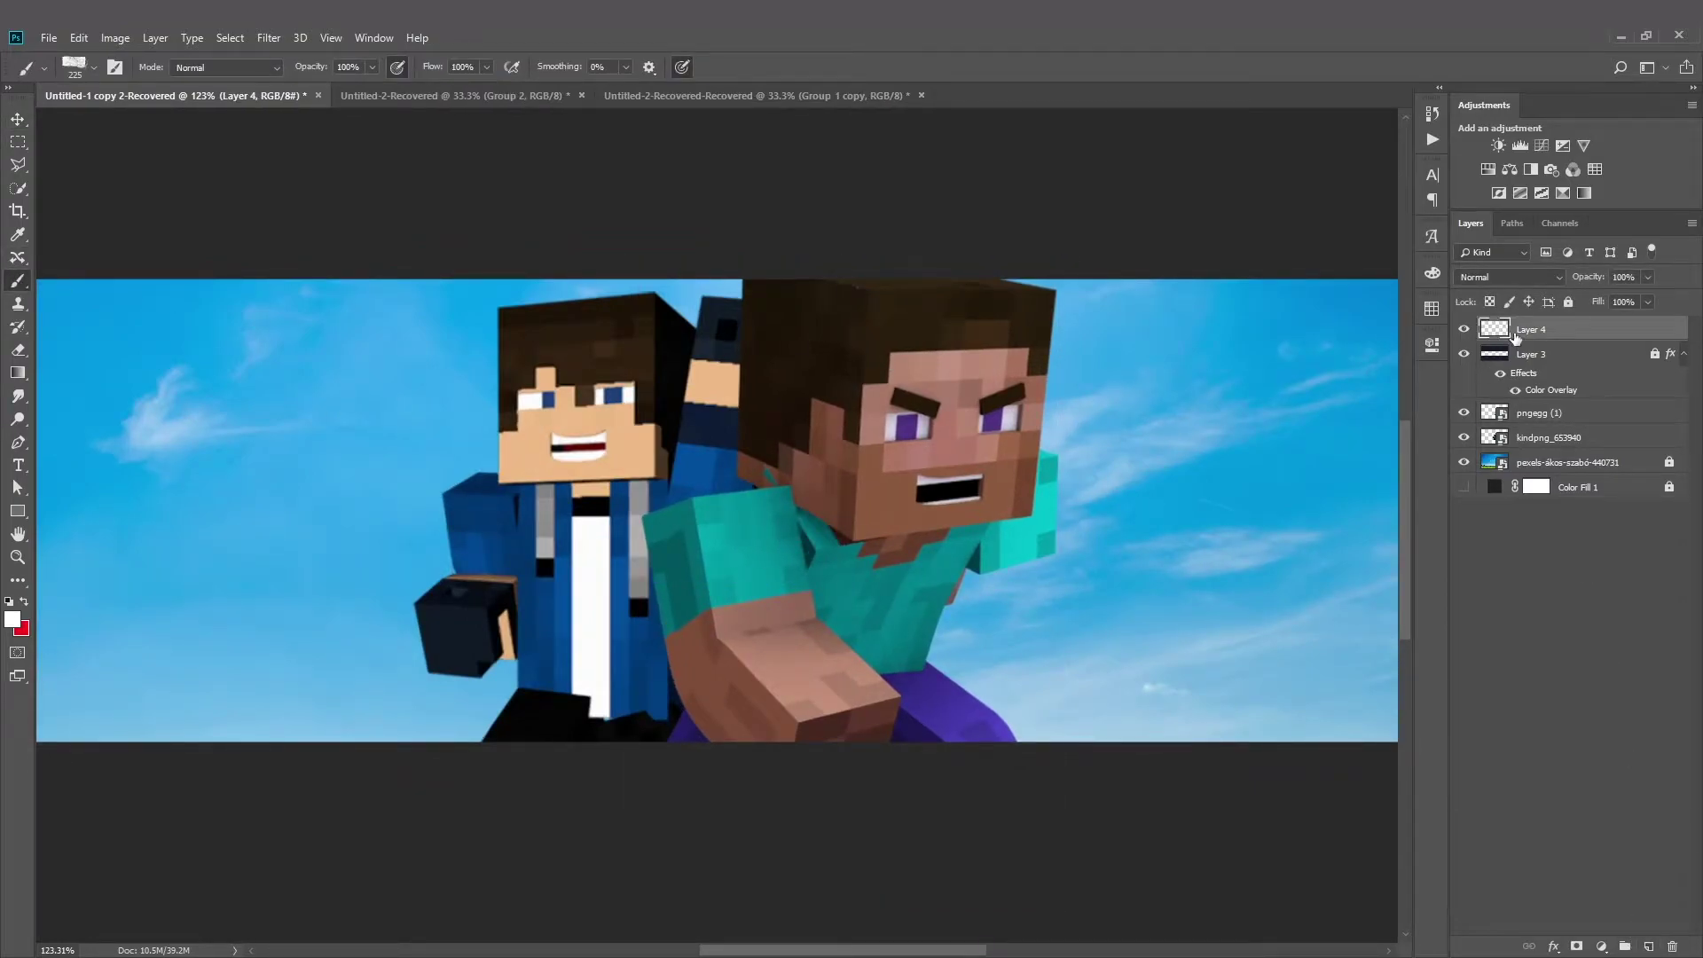
pyautogui.keyDown('alt'); pyautogui.click(154, 424); pyautogui.keyUp('alt')
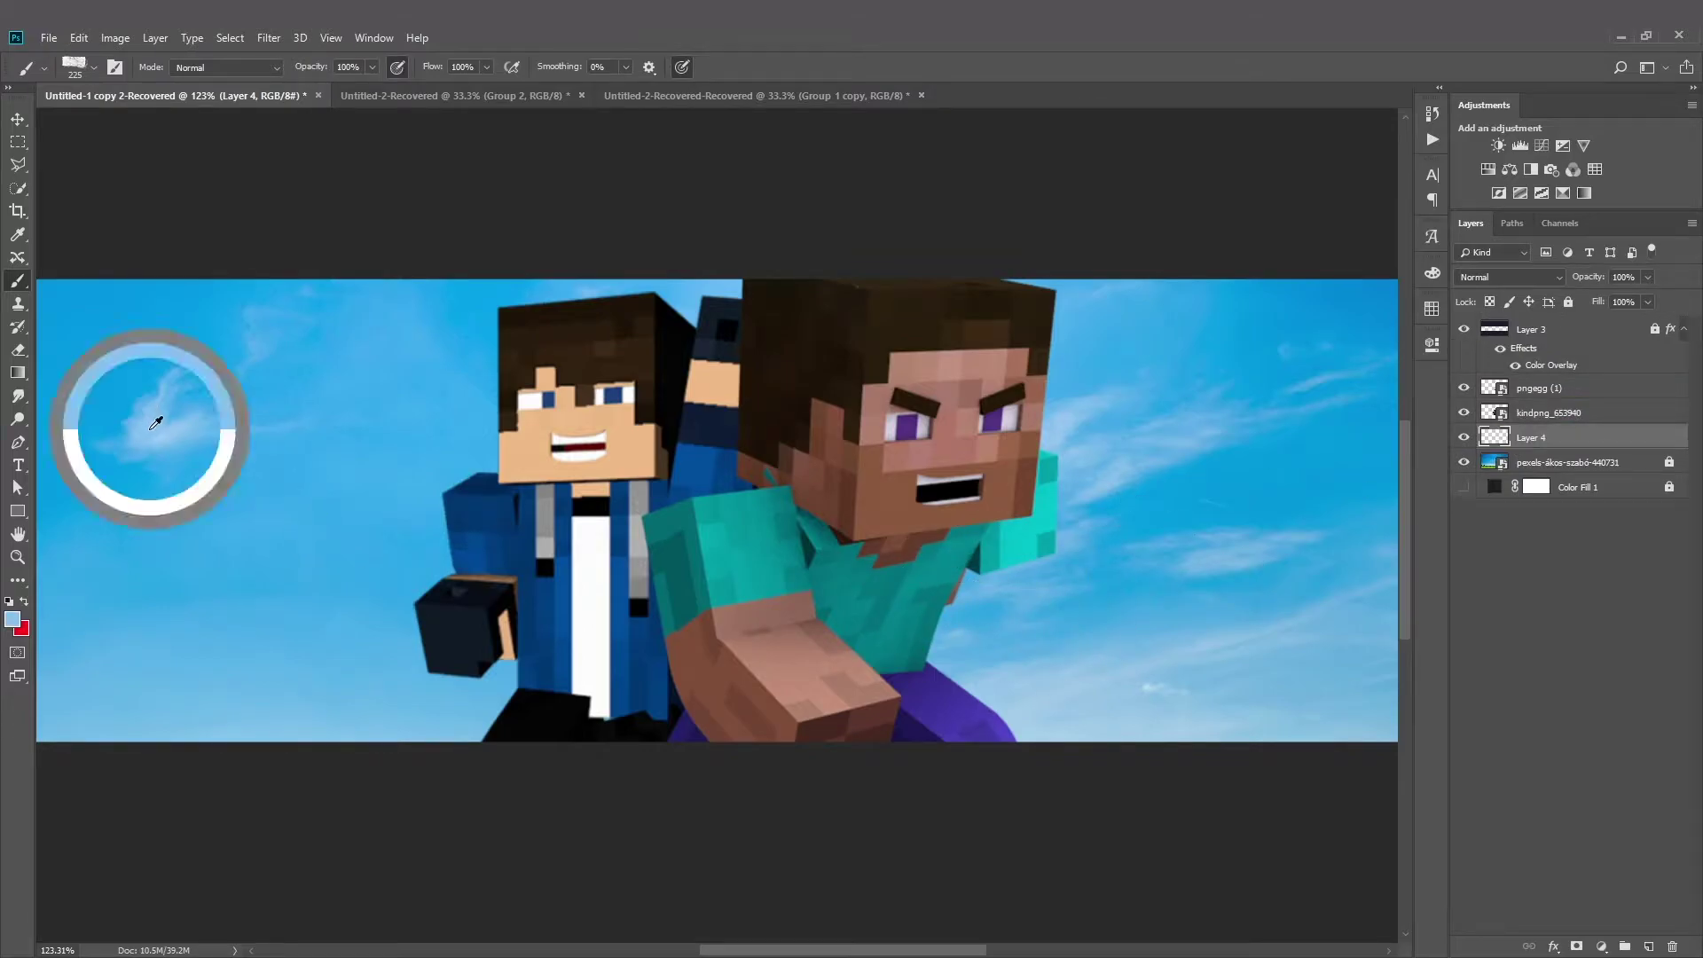
pyautogui.click(75, 67)
pyautogui.moveTo(684, 511)
pyautogui.mouseDown()
pyautogui.moveTo(621, 46)
pyautogui.moveTo(804, 533)
pyautogui.moveTo(827, 534)
pyautogui.mouseUp()
pyautogui.scroll(-3, 782, 543)
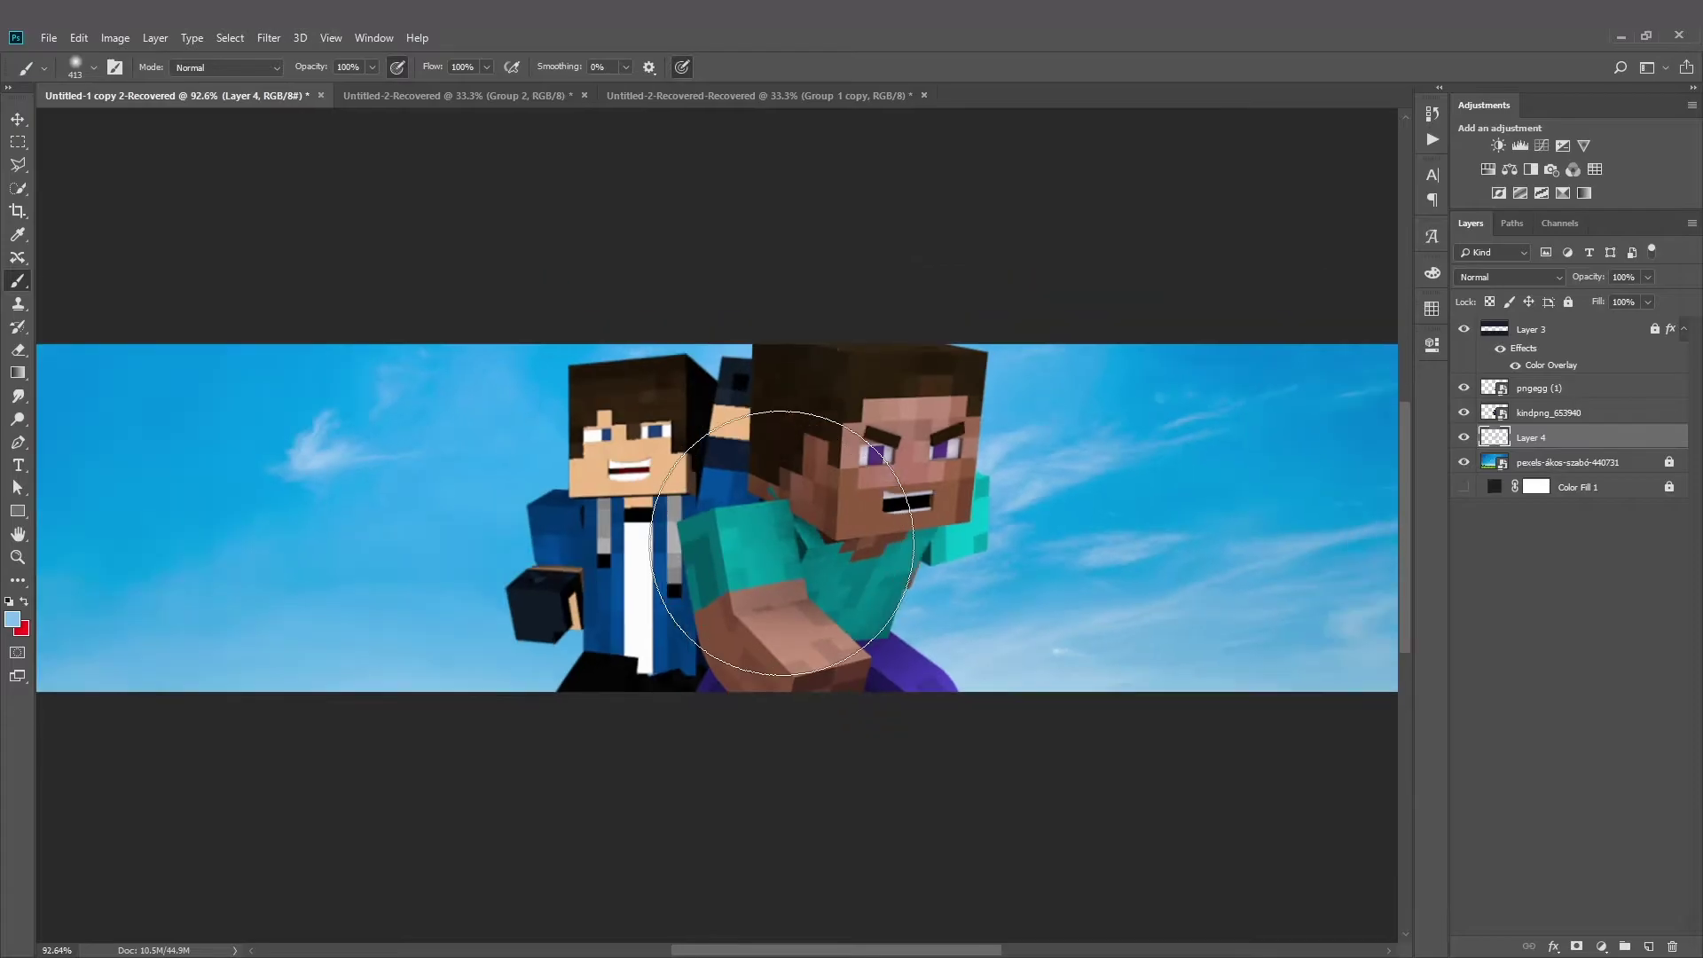
pyautogui.scroll(2, 782, 543)
pyautogui.click(12, 619)
pyautogui.click(1233, 635)
pyautogui.click(1633, 625)
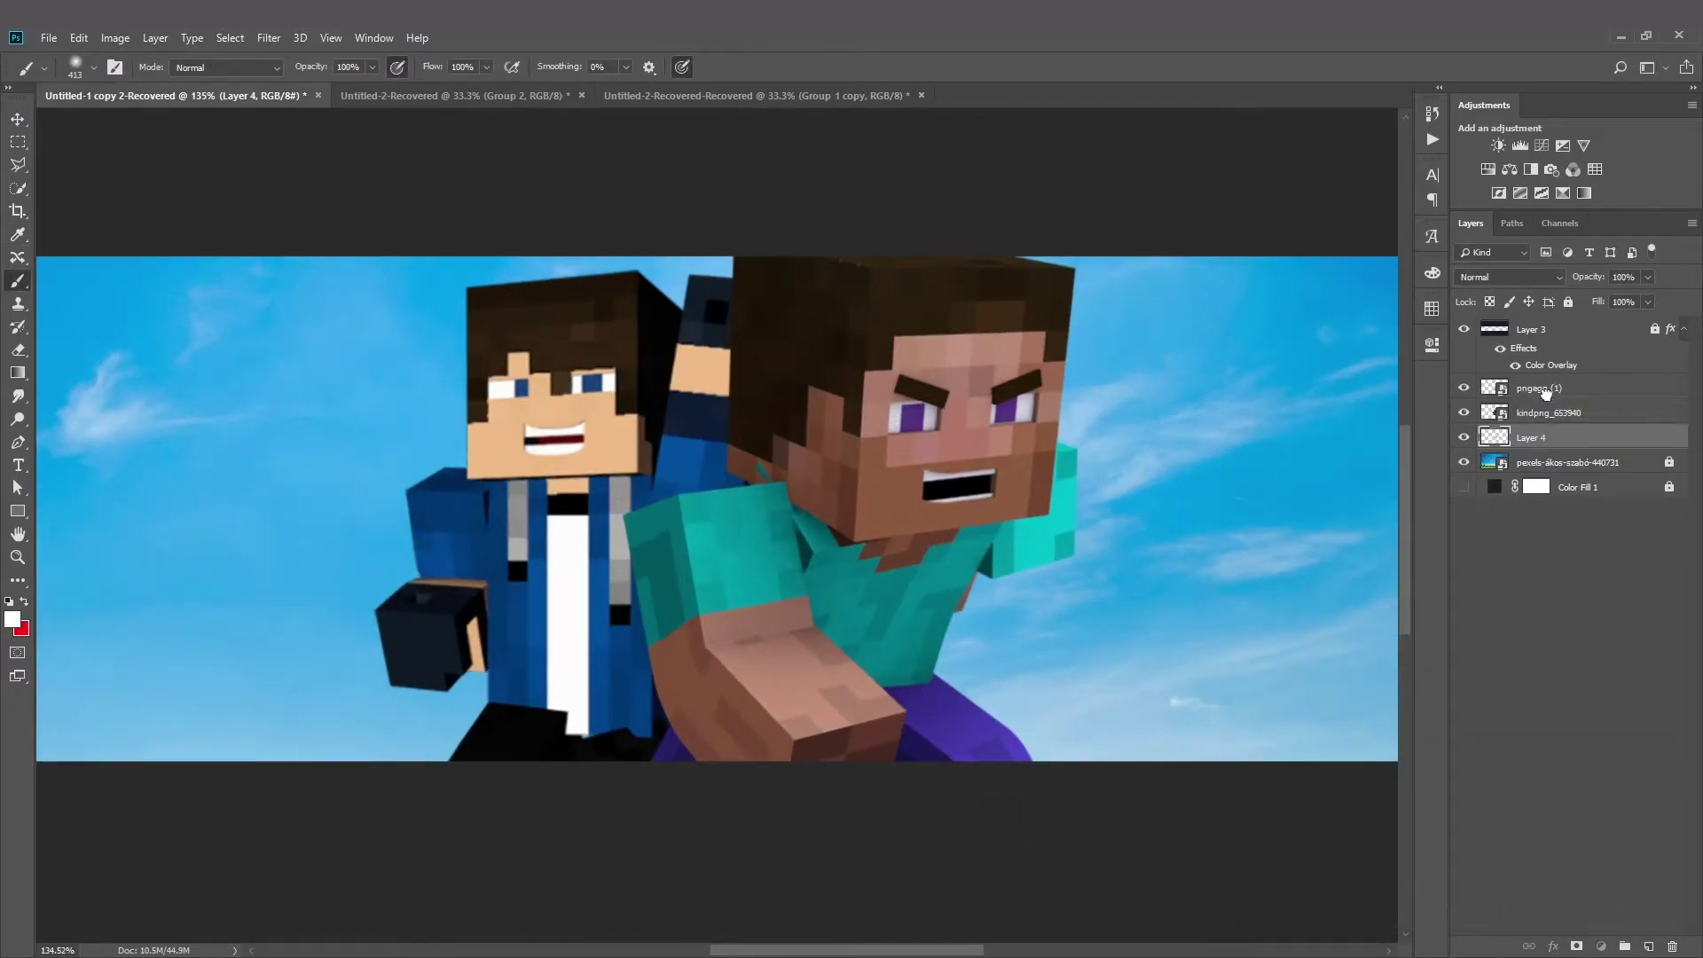
# - Paint a soft white glow behind Steve on a layer between the two characters
pyautogui.moveTo(1546, 394); pyautogui.dragTo(1546, 399)
pyautogui.click(699, 479)
pyautogui.click(790, 550)
pyautogui.scroll(-3, 868, 554)
pyautogui.scroll(3, 862, 488)
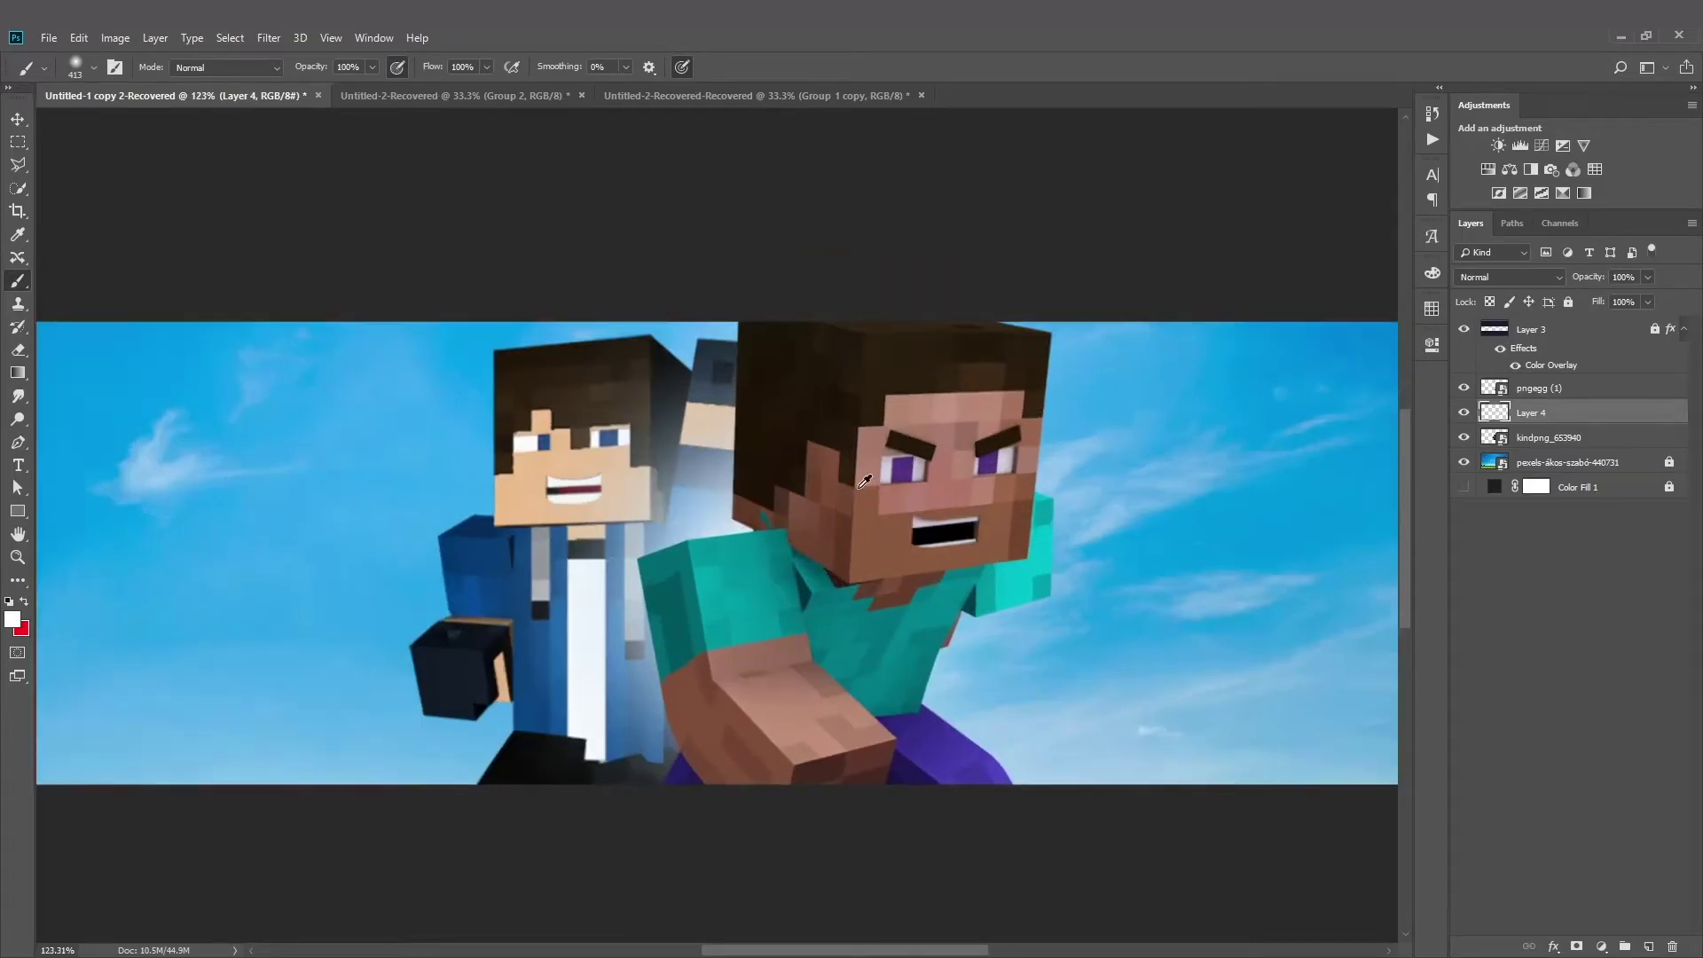
pyautogui.scroll(2, 865, 483)
pyautogui.scroll(-4, 710, 497)
pyautogui.scroll(2, 710, 497)
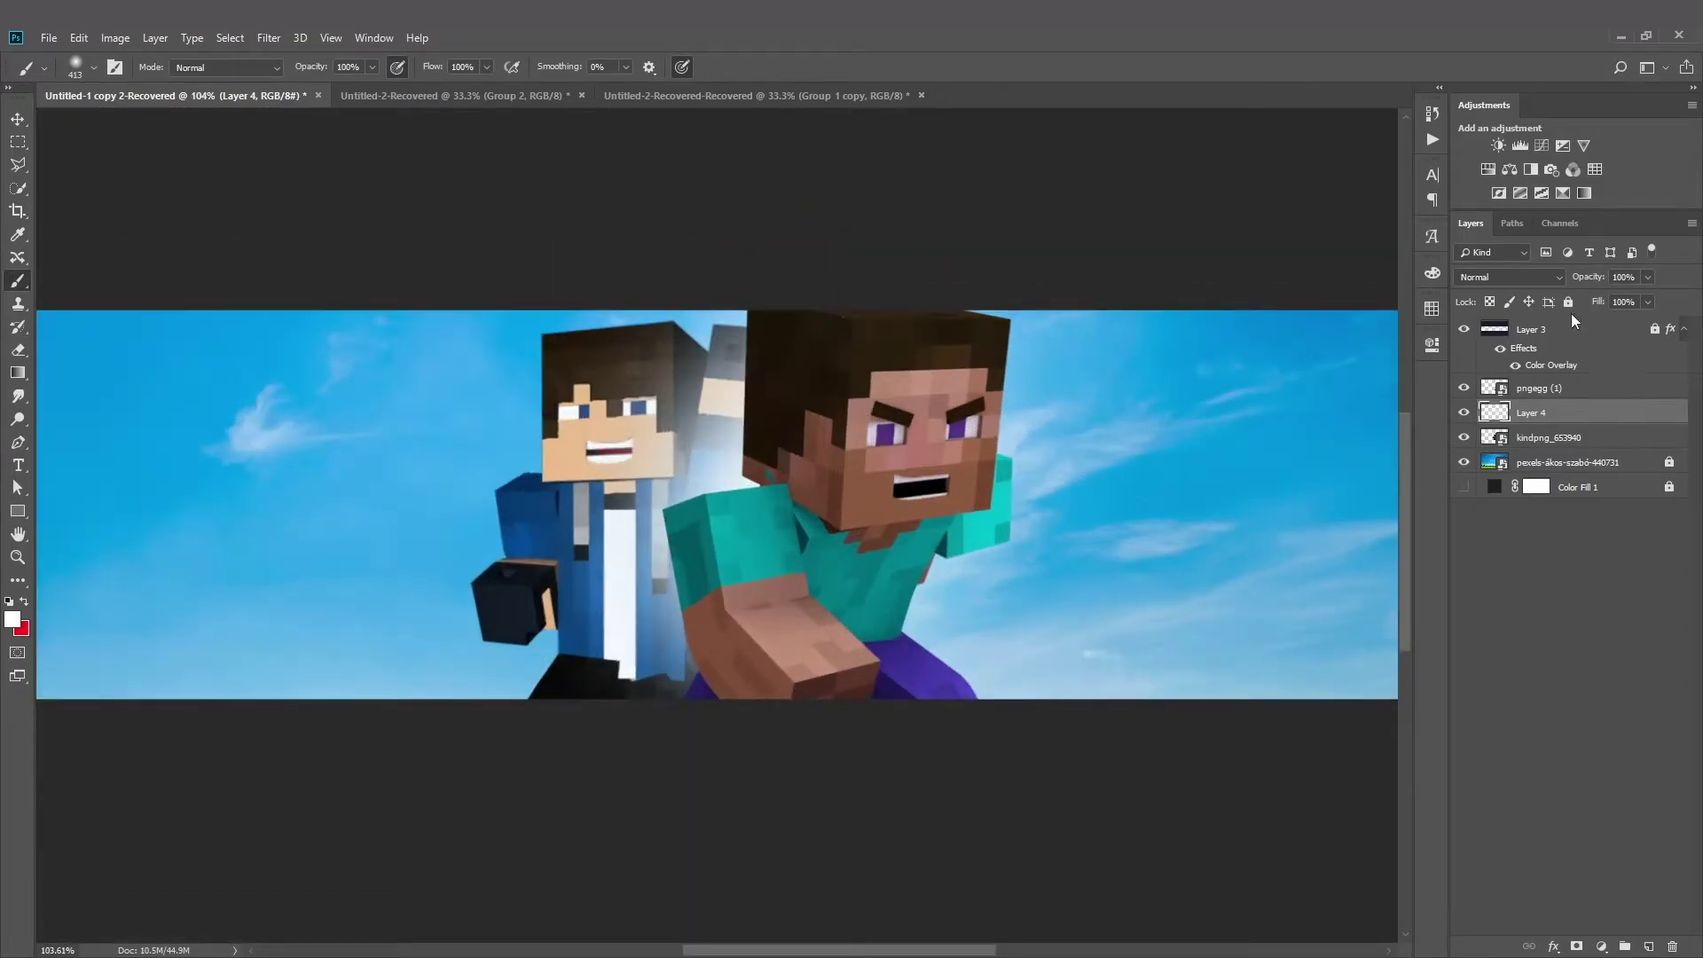
# - Set the glow layer to Screen blending at 60% opacity
pyautogui.click(1509, 277)
pyautogui.click(1520, 435)
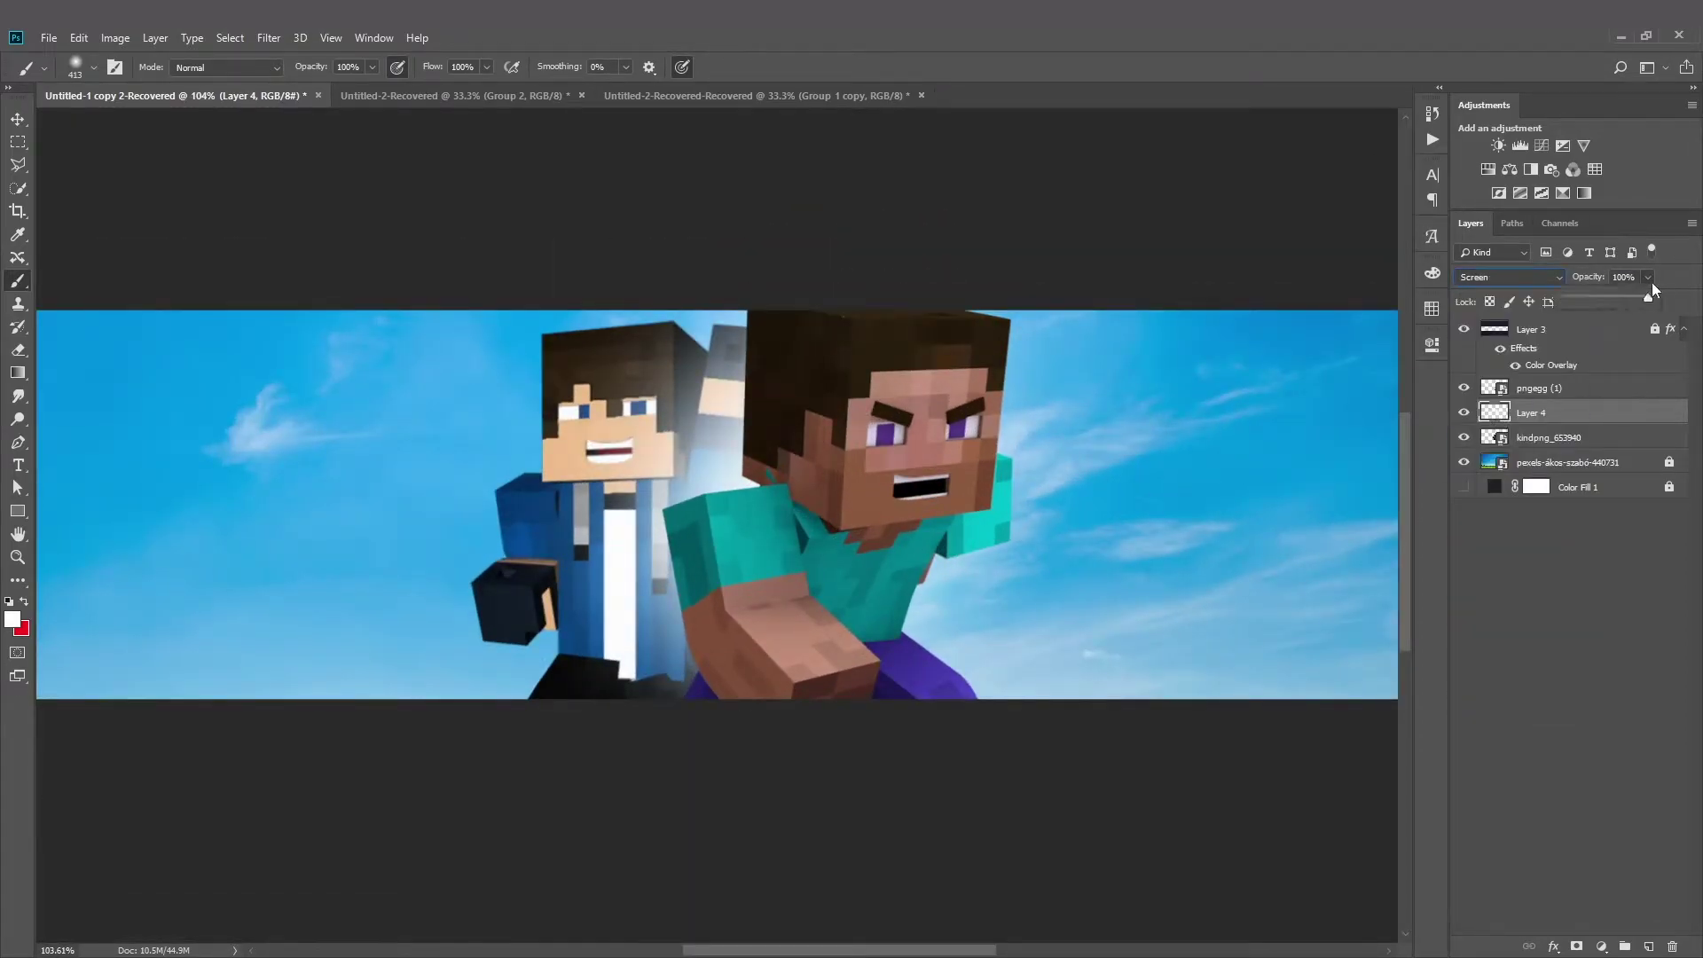
pyautogui.moveTo(1606, 300); pyautogui.dragTo(1611, 297)
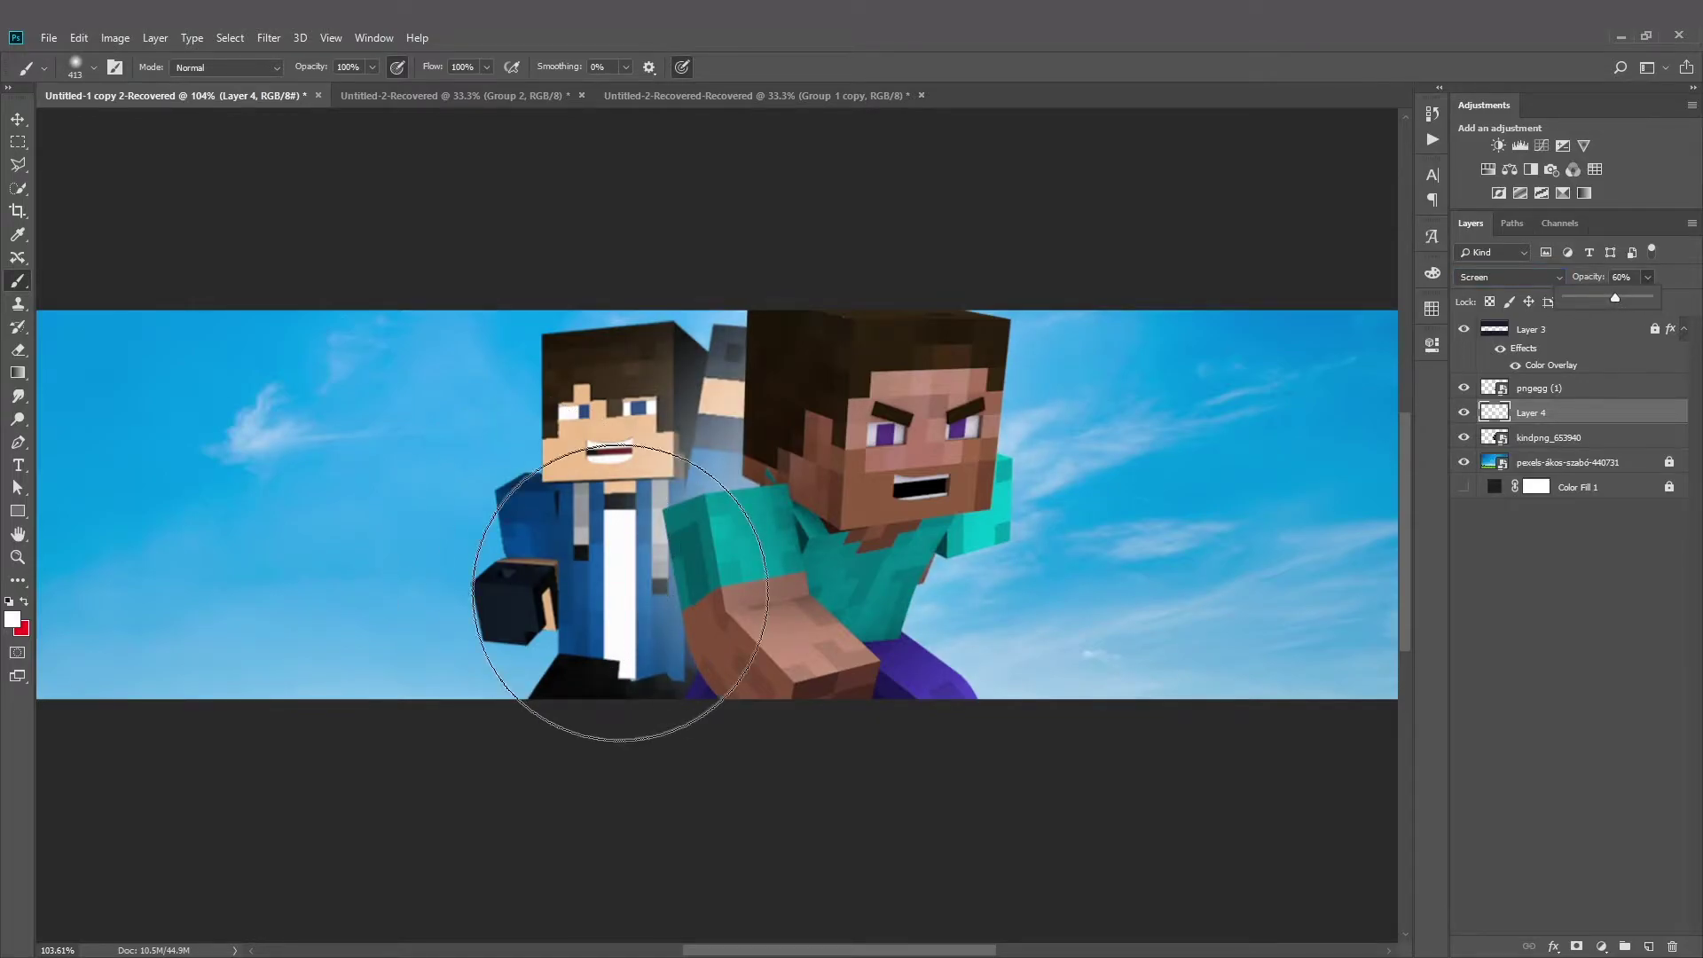
pyautogui.scroll(-5, 748, 624)
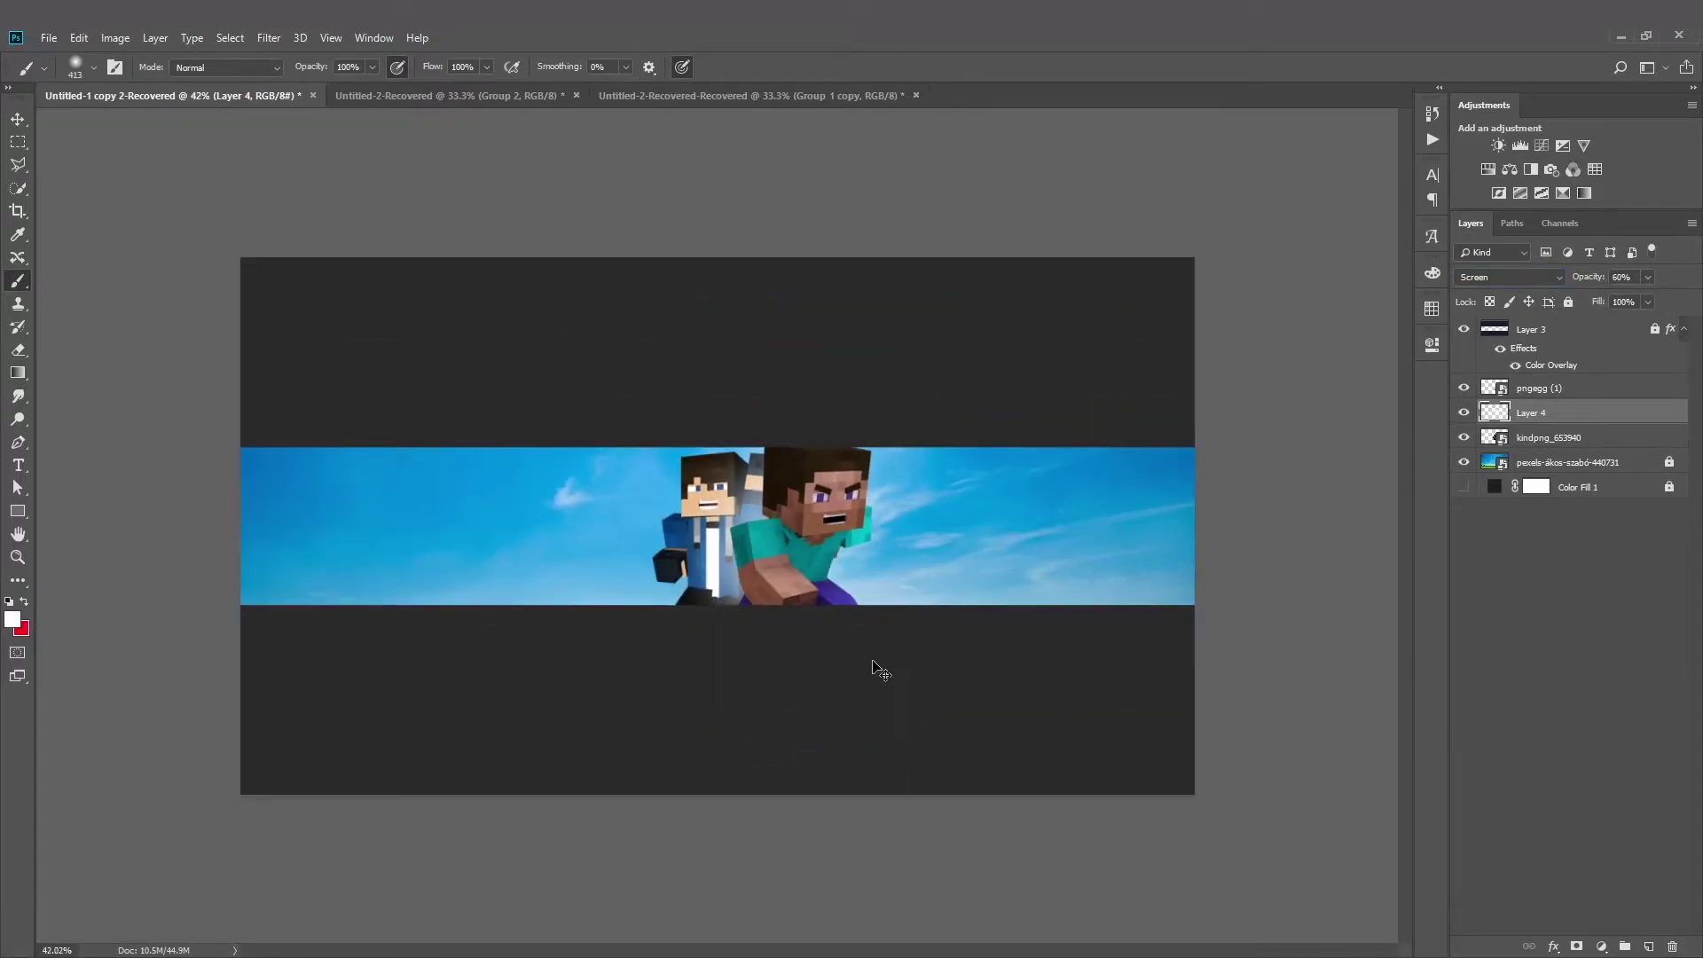
pyautogui.scroll(4, 893, 666)
pyautogui.press('e')
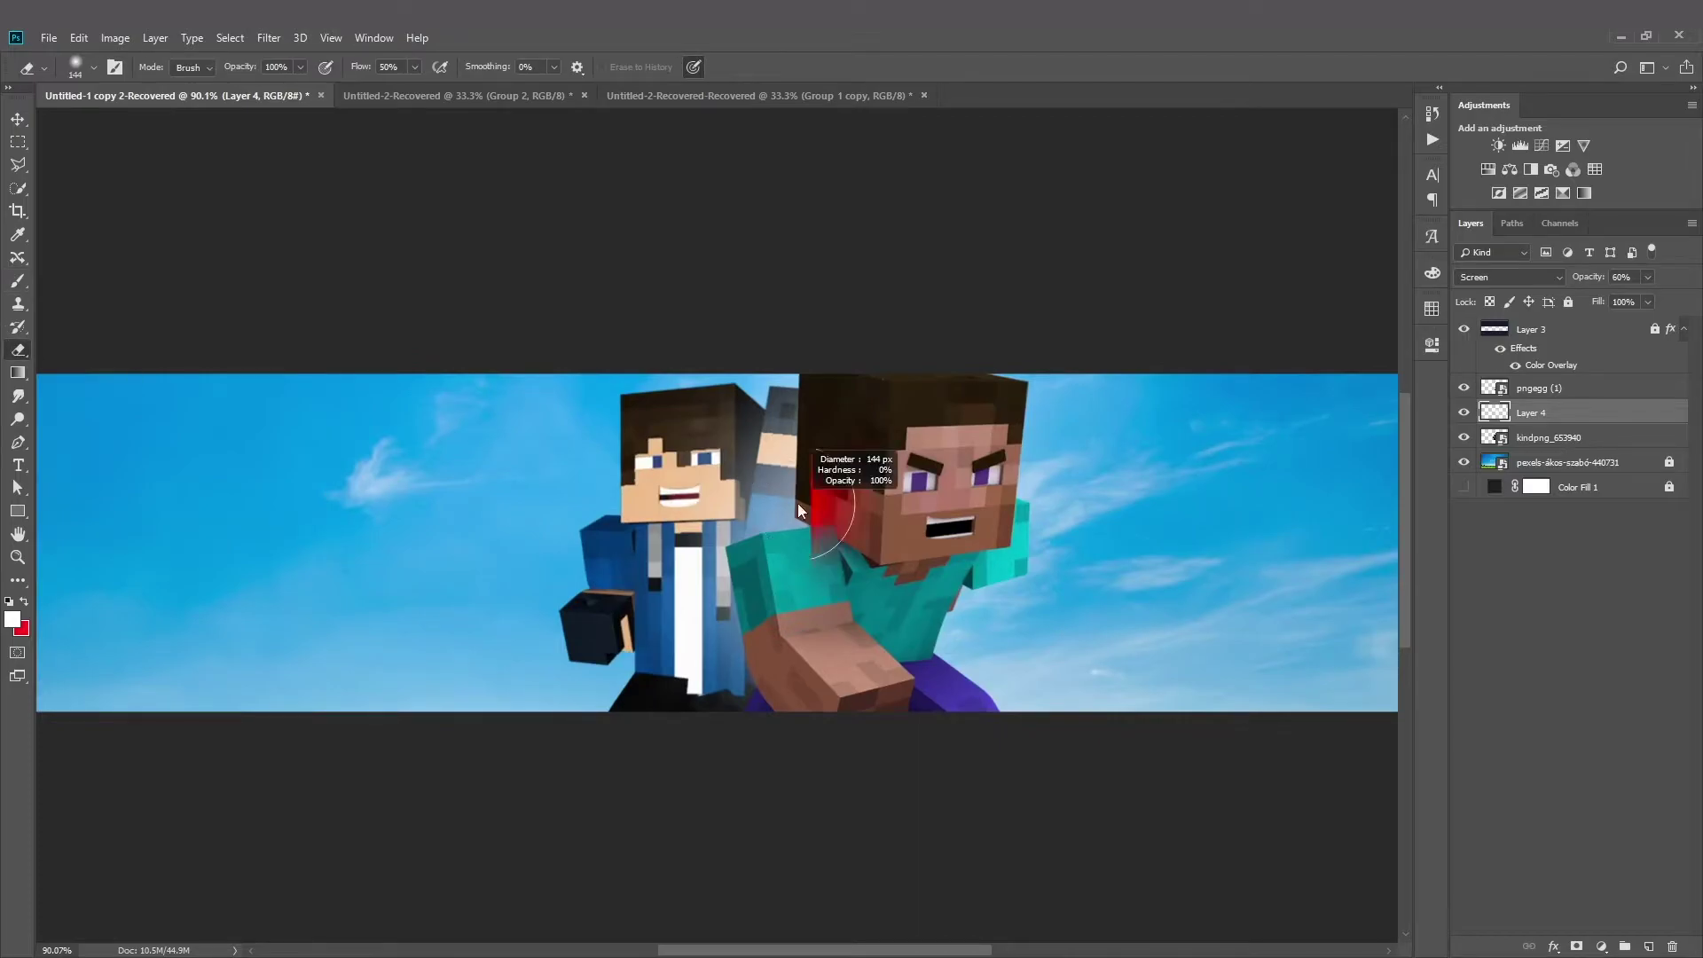
pyautogui.click(16, 285)
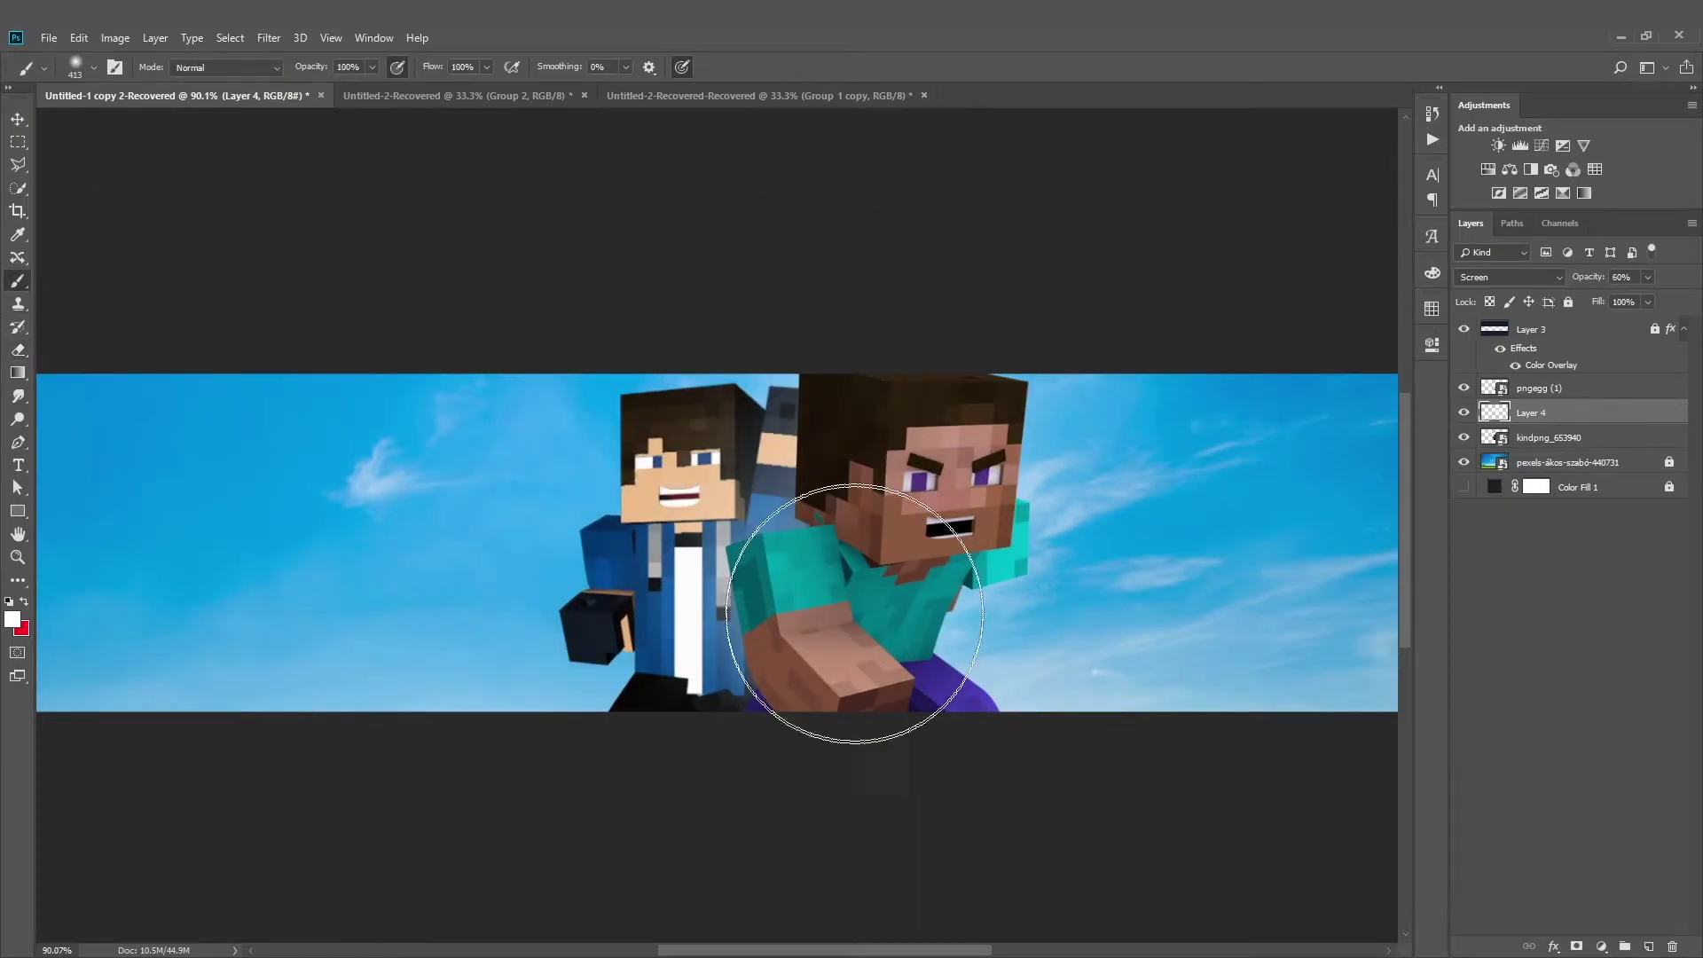
pyautogui.scroll(-2, 1009, 581)
pyautogui.scroll(4, 1009, 581)
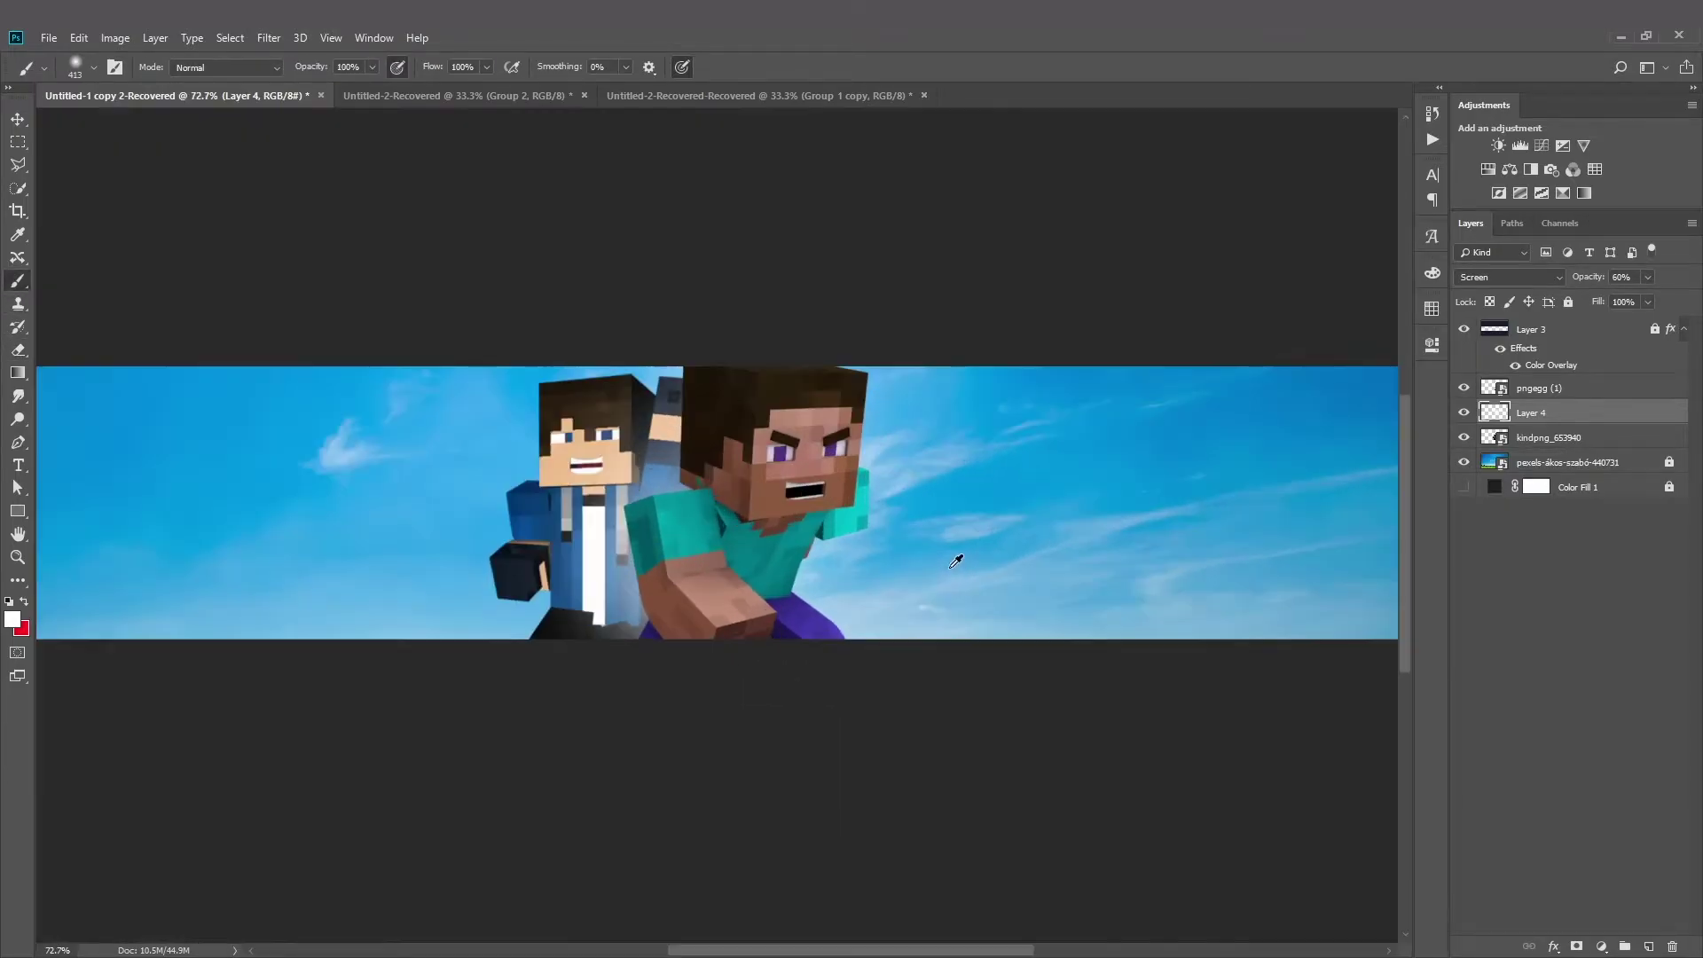
# - Add Layer 5 above the sky photo layer
pyautogui.click(1571, 463)
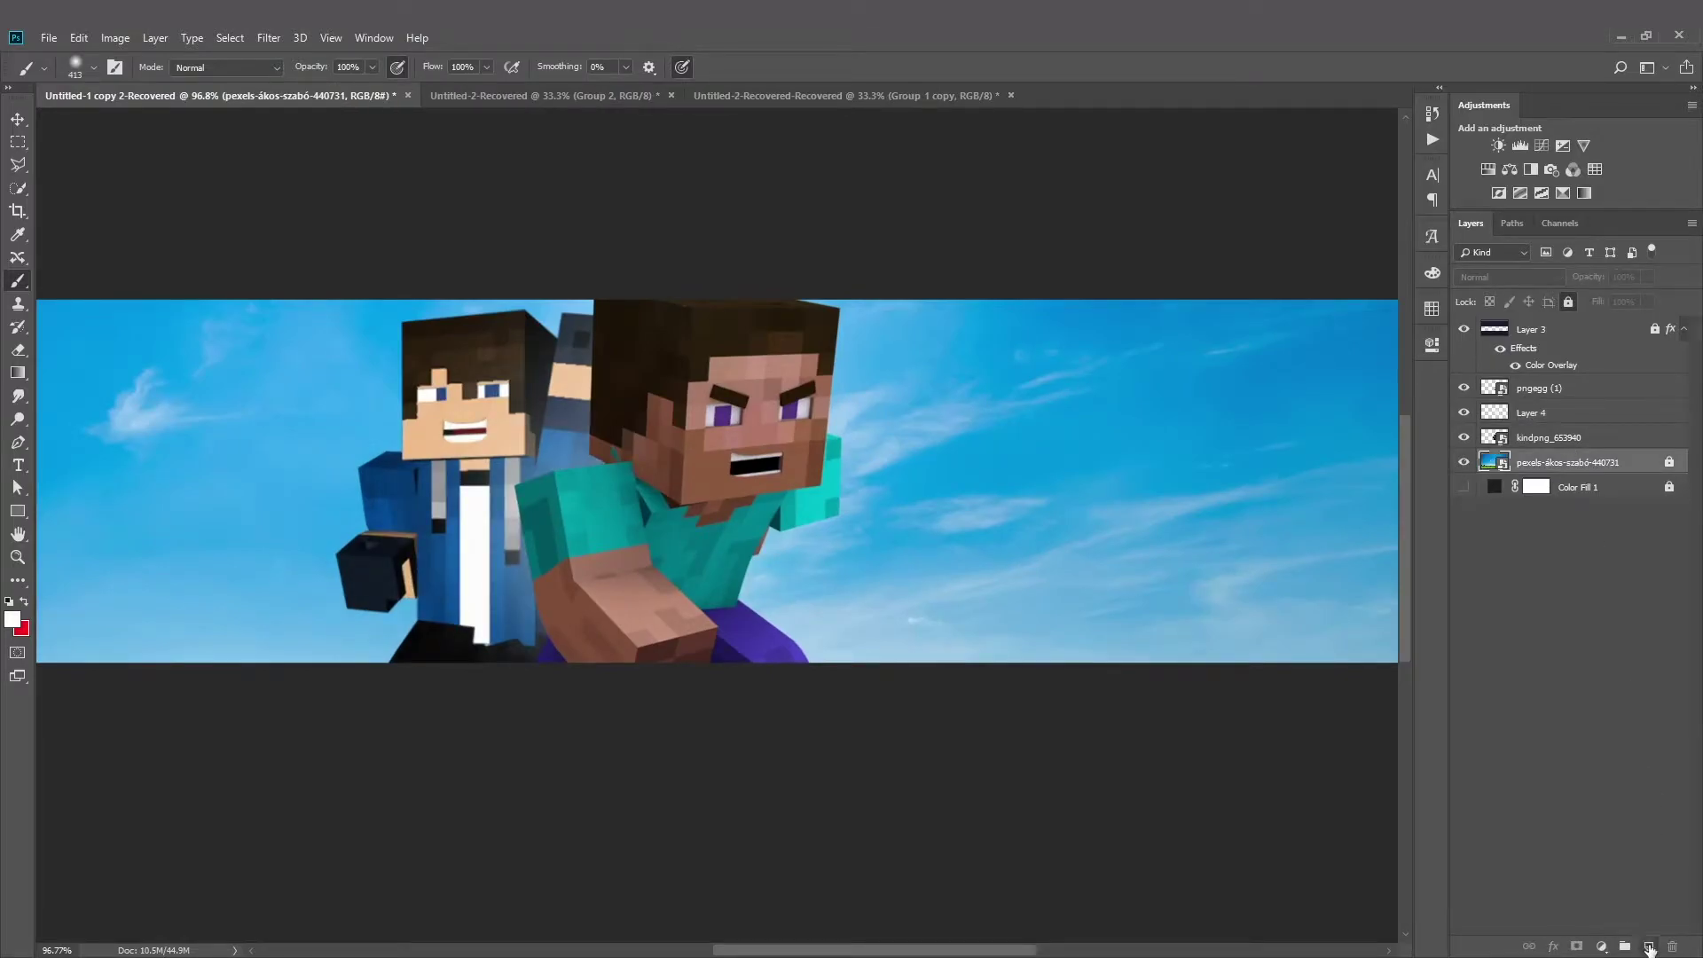
pyautogui.click(1649, 948)
pyautogui.scroll(-1, 463, 503)
pyautogui.scroll(2, 463, 502)
pyautogui.hscroll(-1, 463, 502)
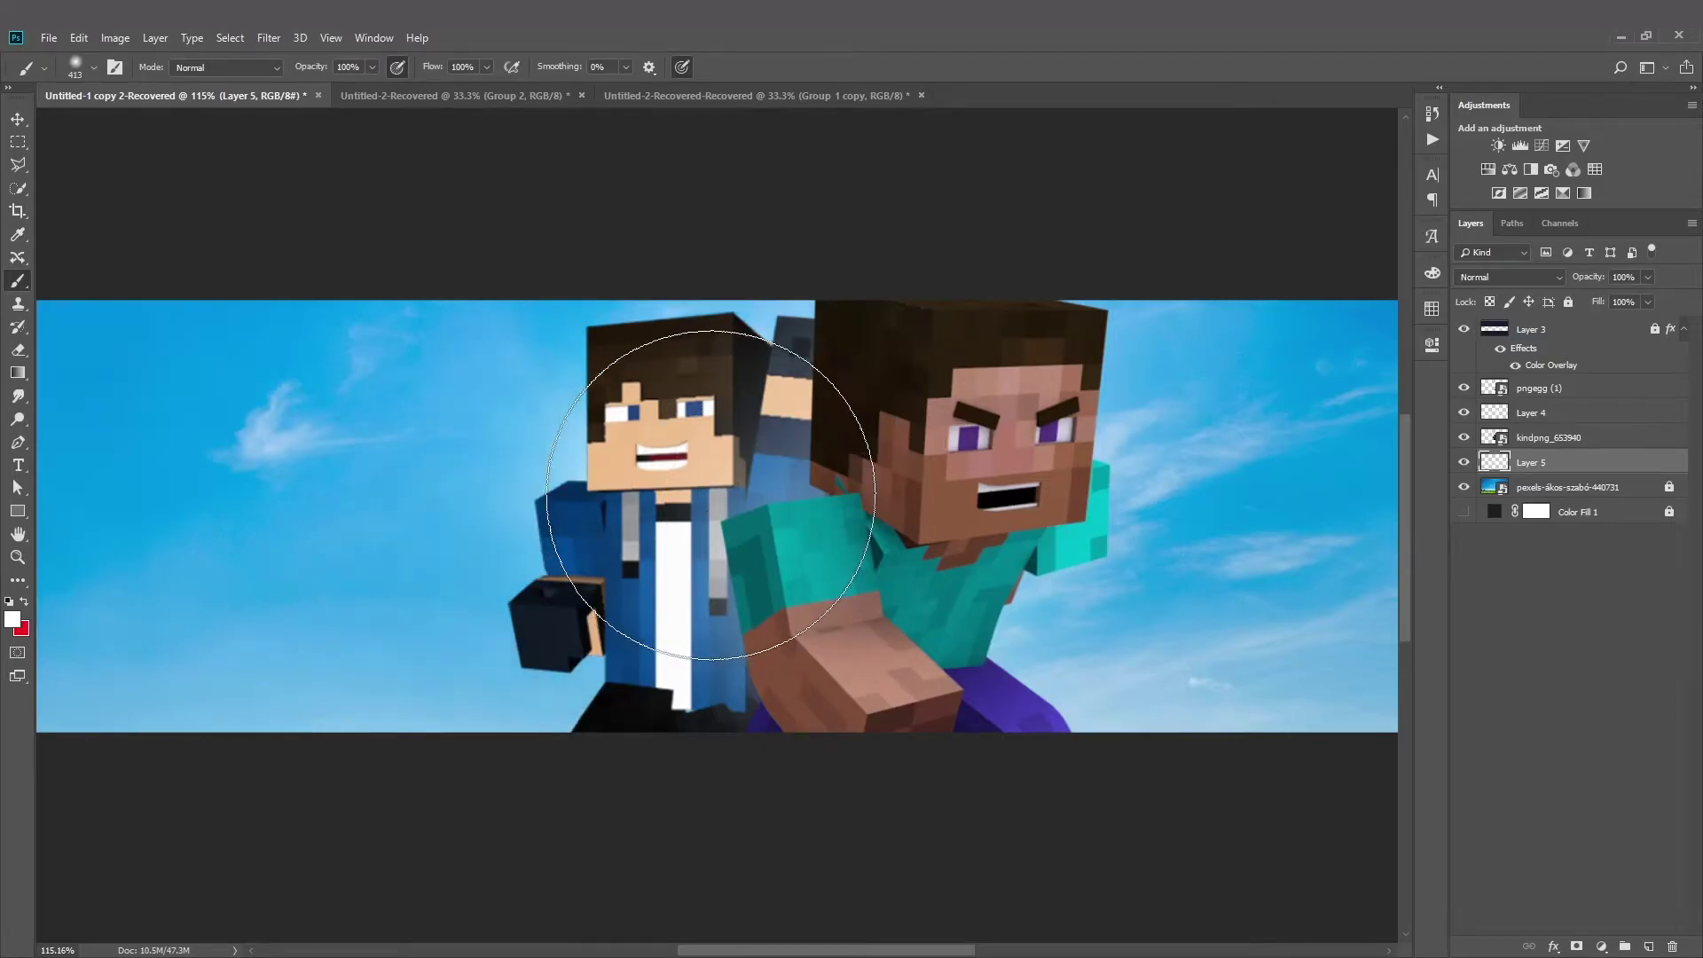
pyautogui.scroll(-3, 709, 494)
pyautogui.scroll(1, 859, 512)
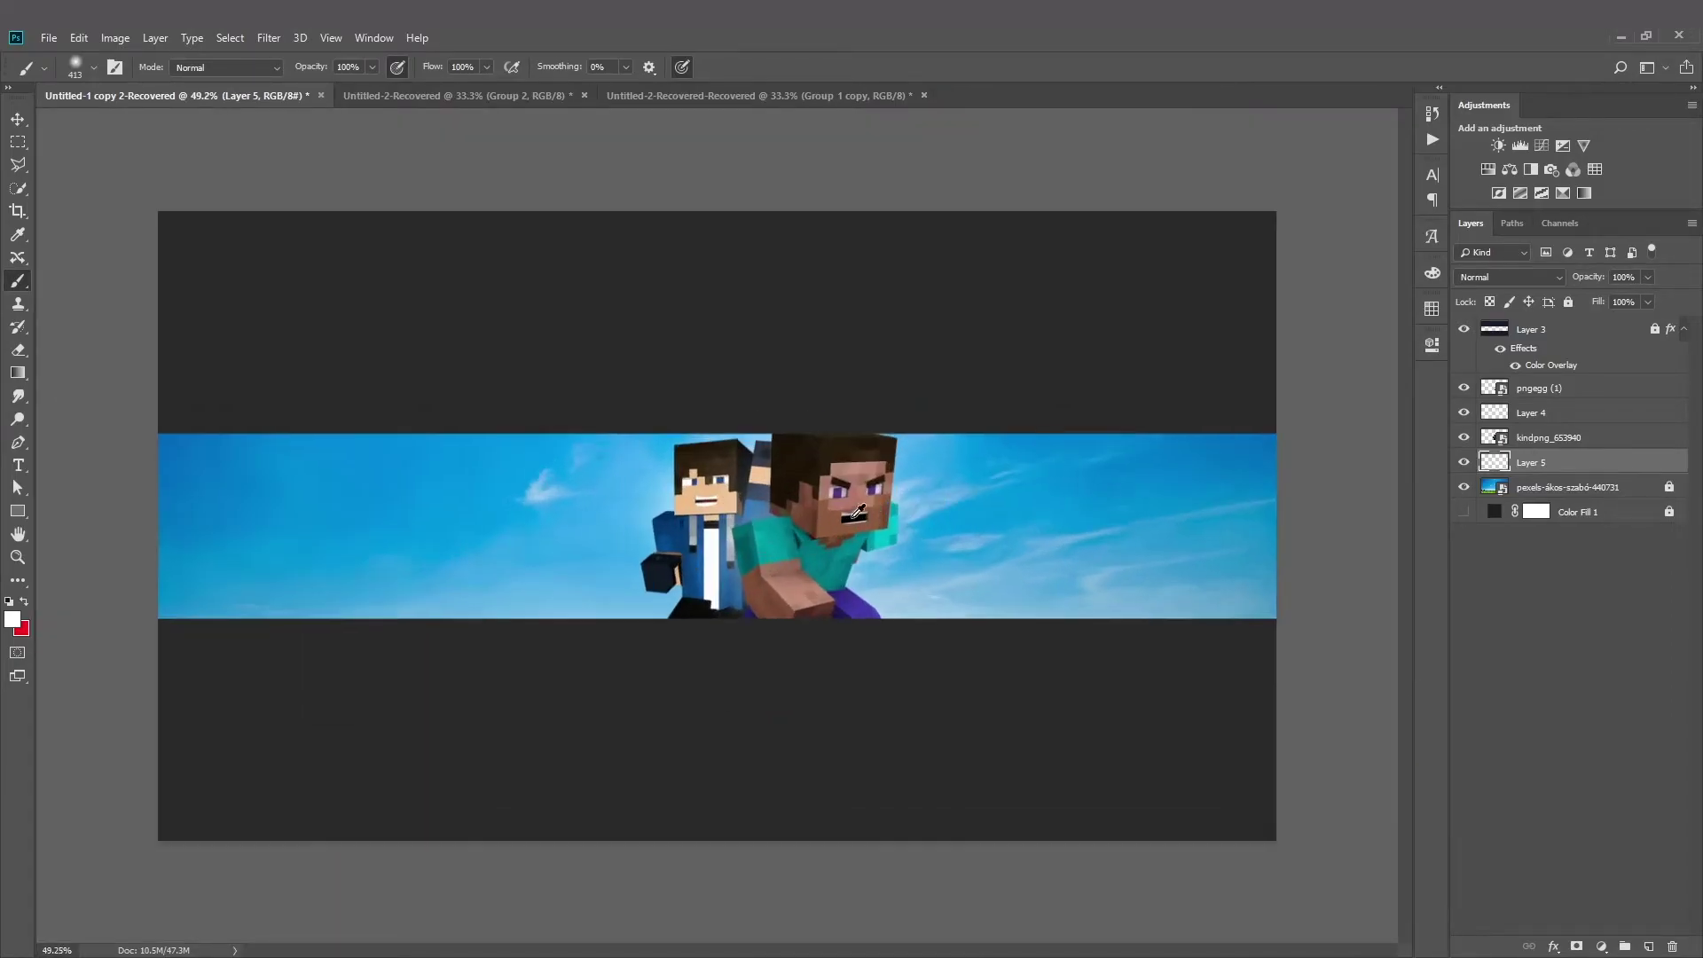
# - Group the character and glow layers into Group 1 and nudge it slightly right
pyautogui.click(18, 122)
pyautogui.moveTo(1045, 653); pyautogui.dragTo(323, 285)
pyautogui.hotkey('ctrl', 'g')
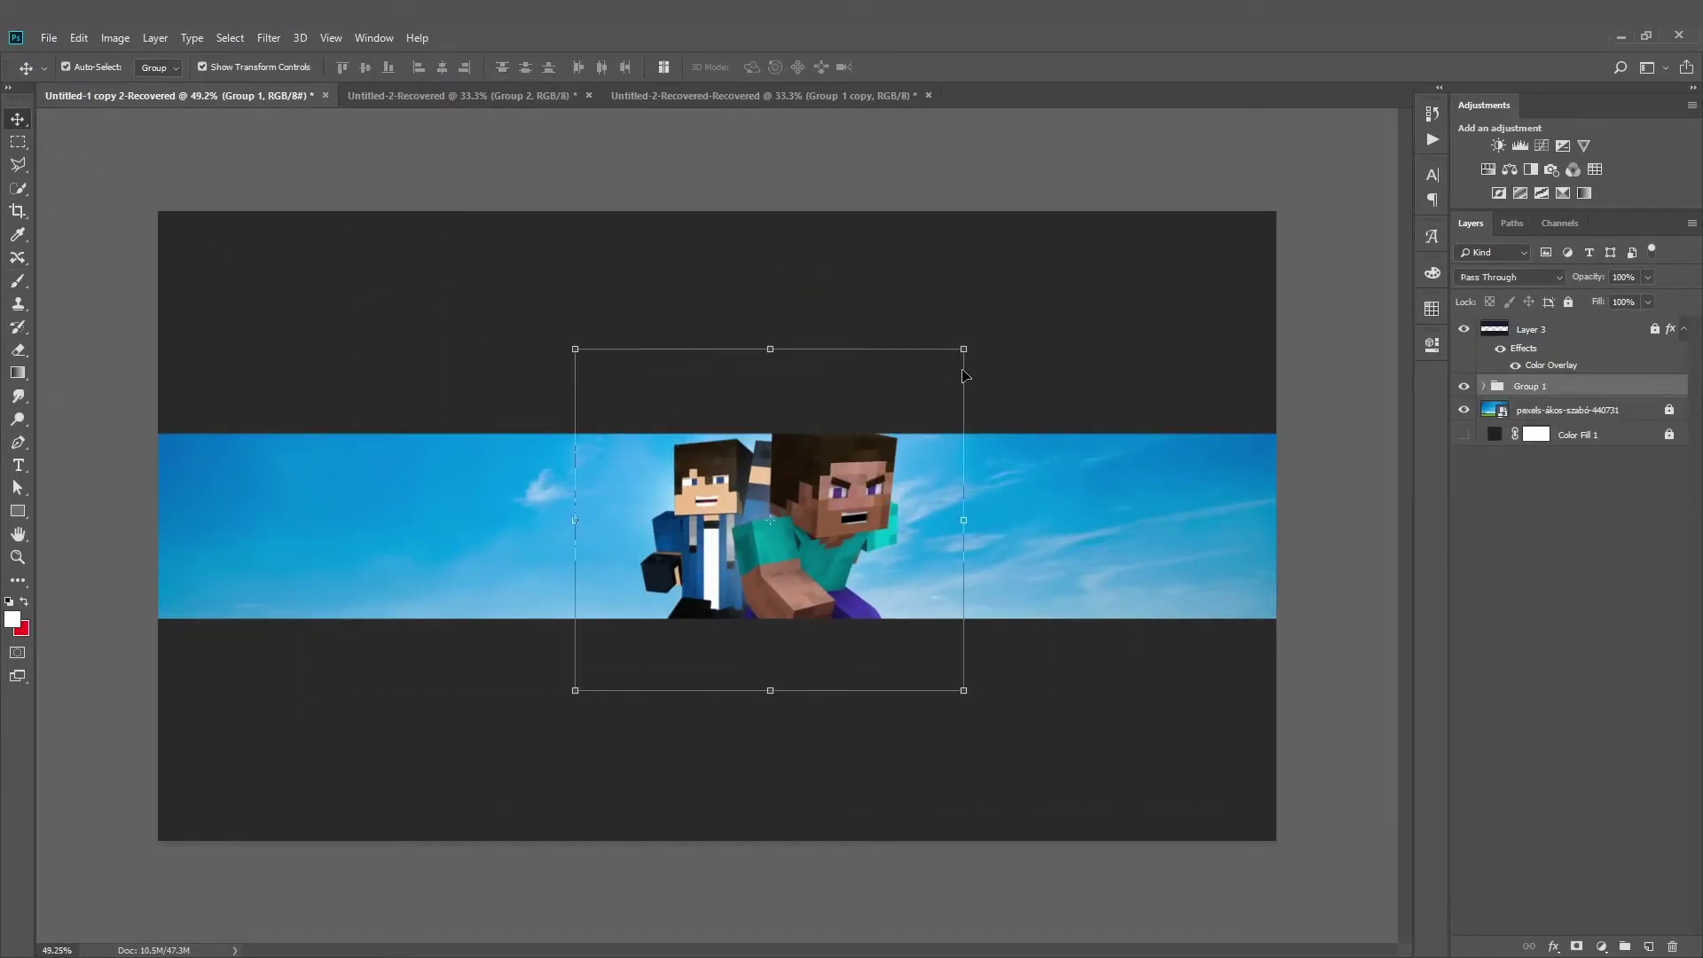
pyautogui.scroll(2, 752, 543)
pyautogui.moveTo(743, 530); pyautogui.dragTo(829, 534)
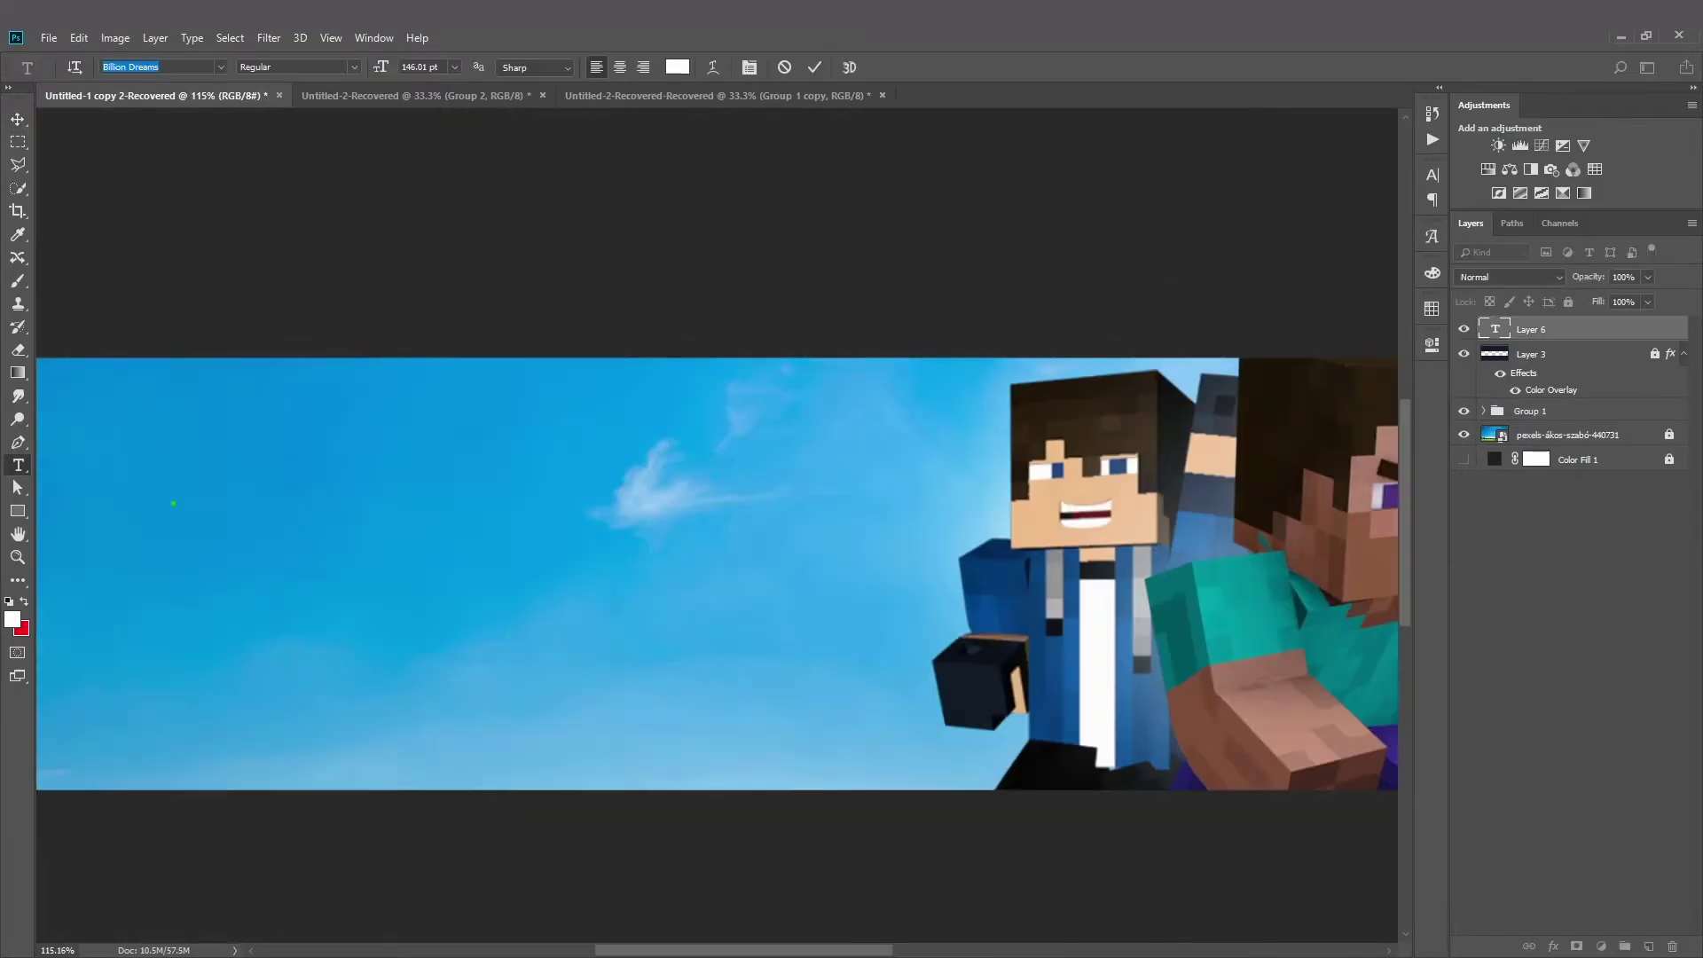
pyautogui.write('up')
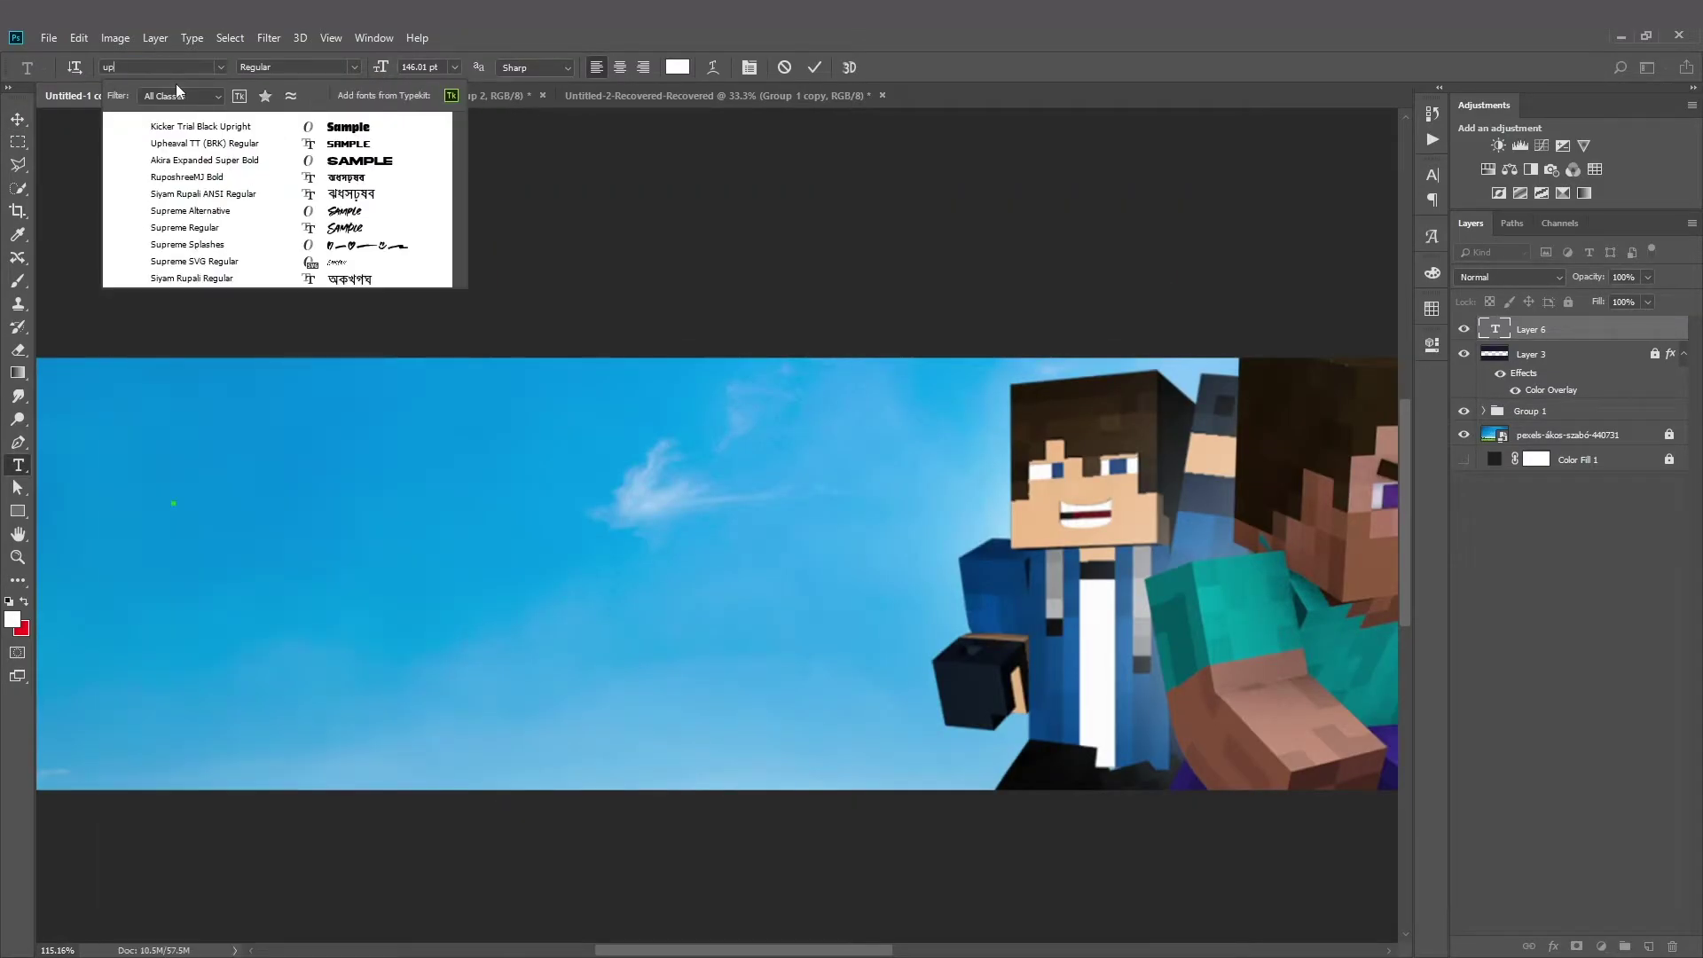
# - Type MINE in Upheaval TT (BRK) and place it left of the characters
pyautogui.click(333, 146)
pyautogui.write('MINE')
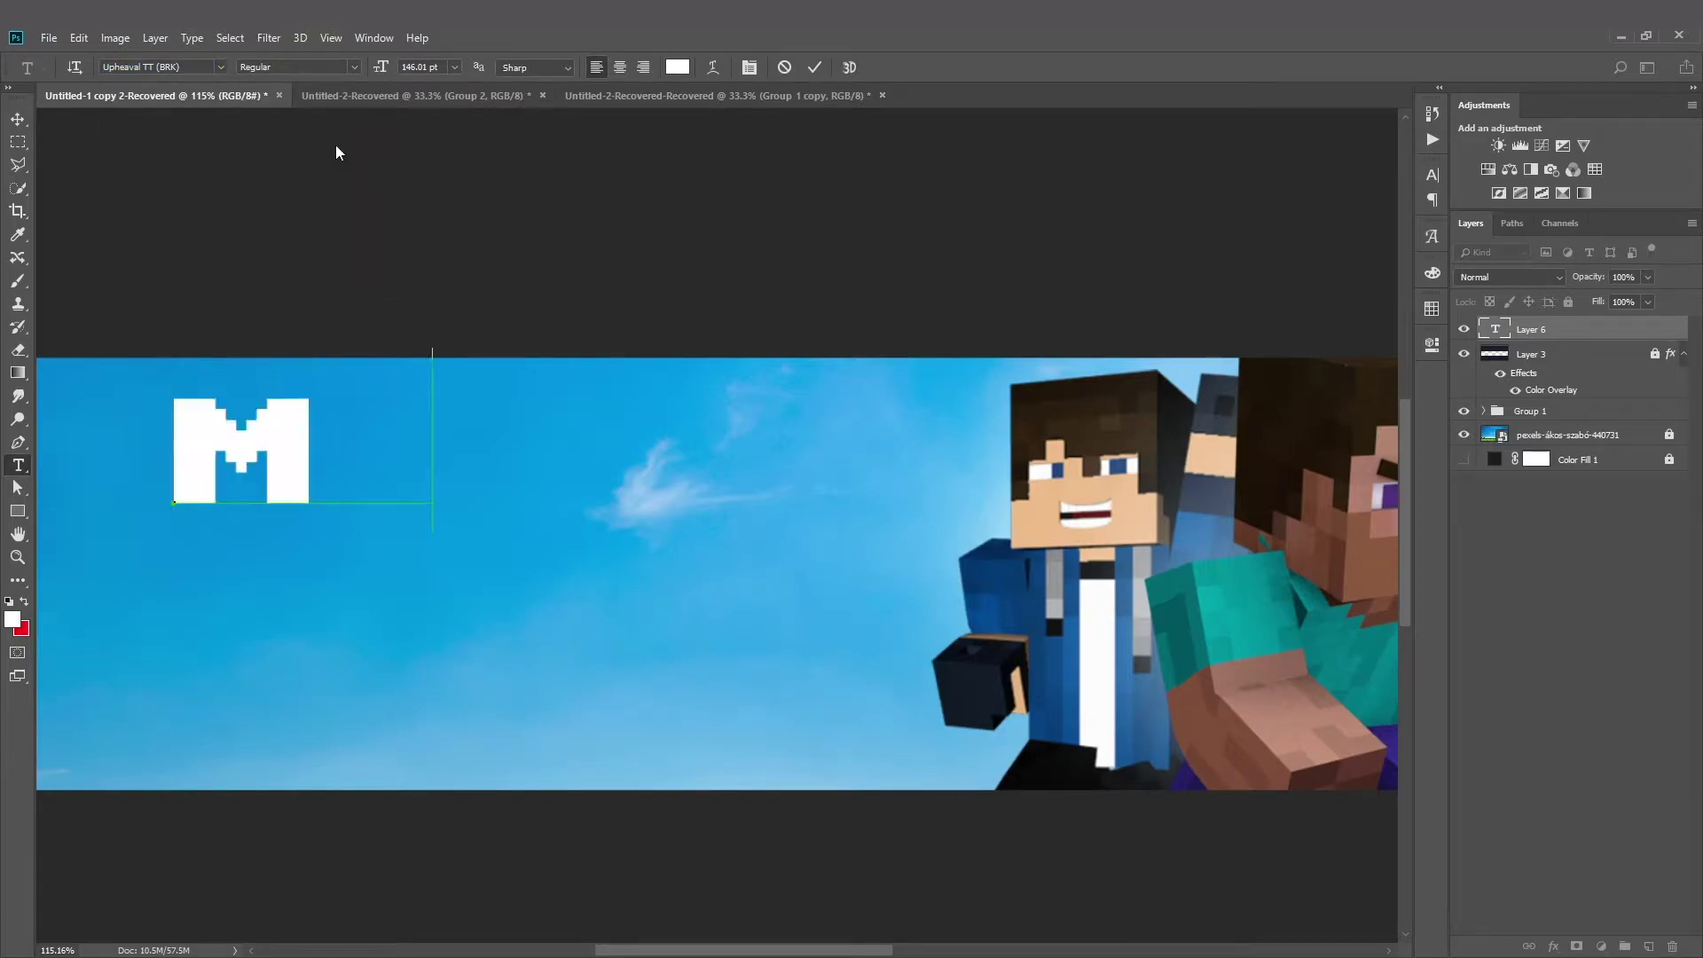
pyautogui.click(17, 118)
pyautogui.moveTo(515, 413); pyautogui.dragTo(701, 520)
pyautogui.hotkey('ctrl', '0')
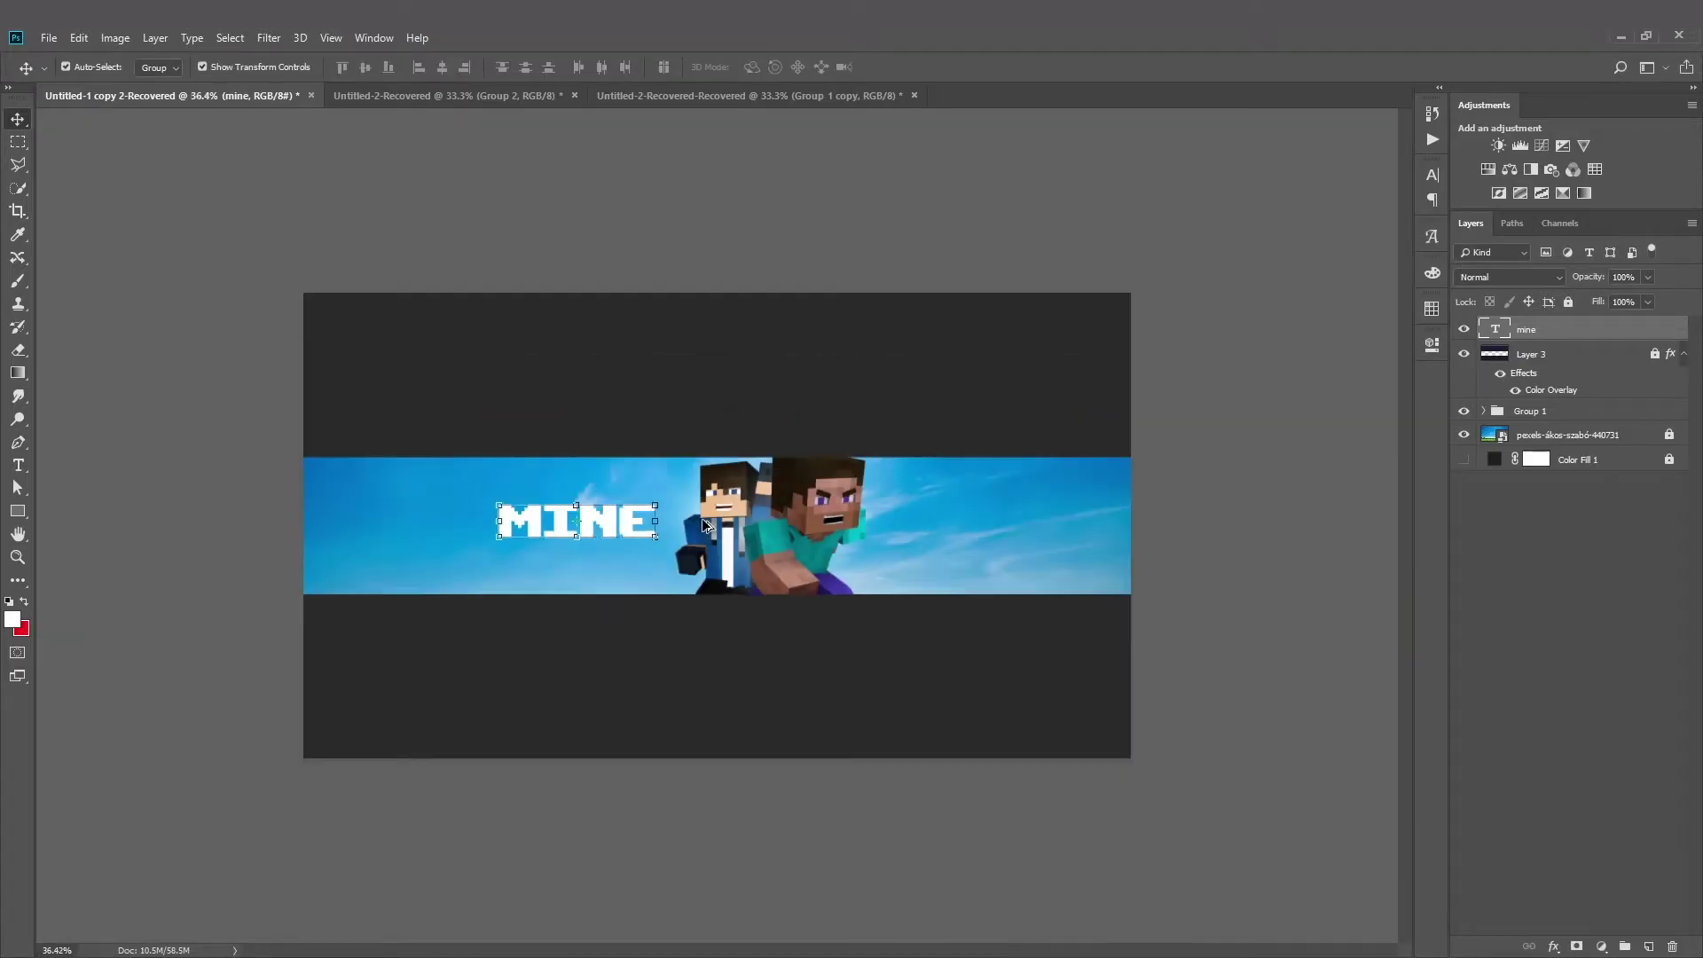
pyautogui.scroll(6, 584, 511)
pyautogui.moveTo(554, 509); pyautogui.dragTo(589, 634)
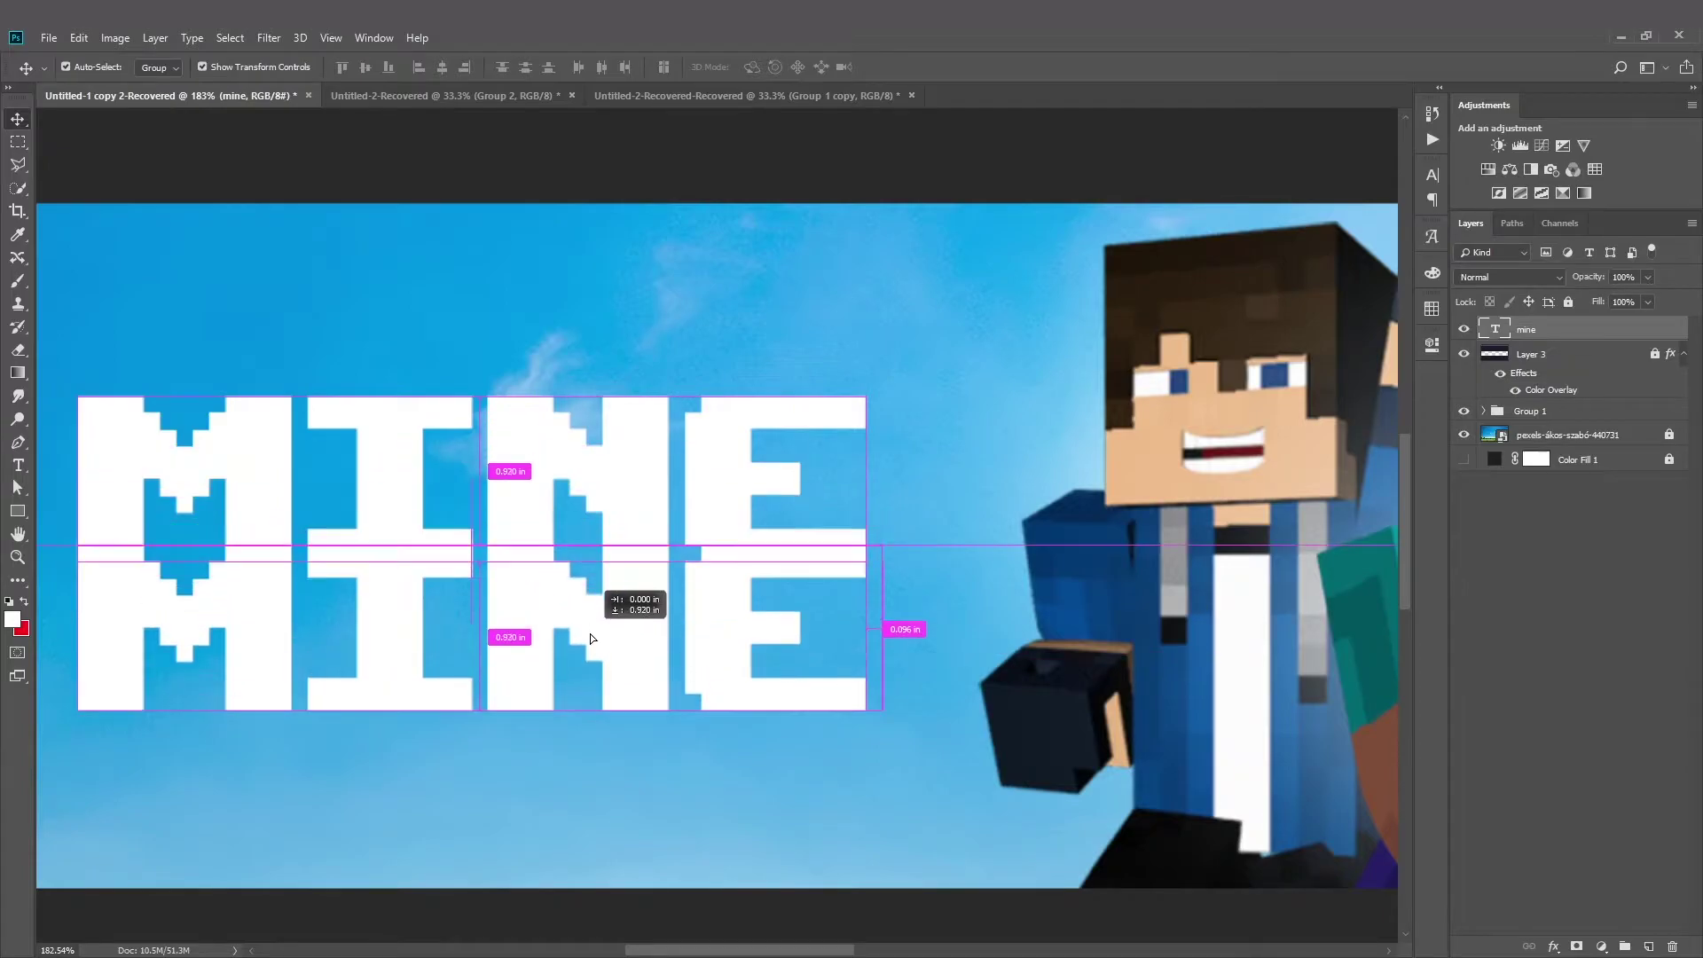
# - Put a copy of MINE directly below the original and change its text to GANG
pyautogui.moveTo(653, 532); pyautogui.dragTo(630, 644)
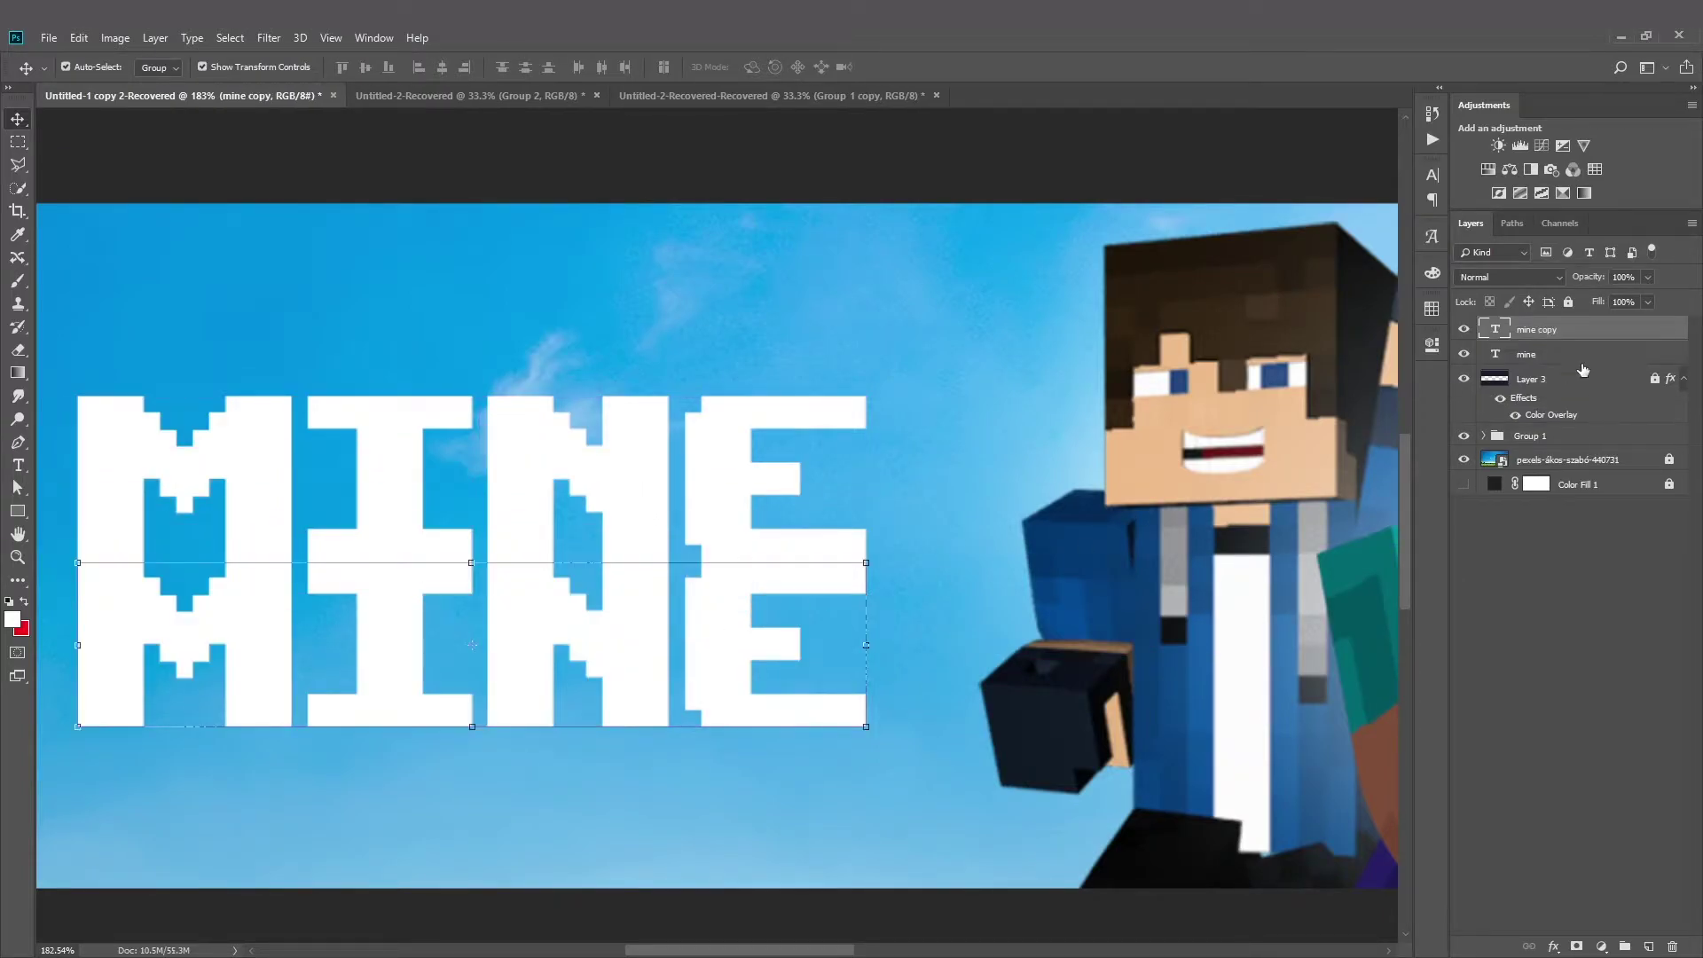
pyautogui.doubleClick(1495, 331)
pyautogui.write('gang')
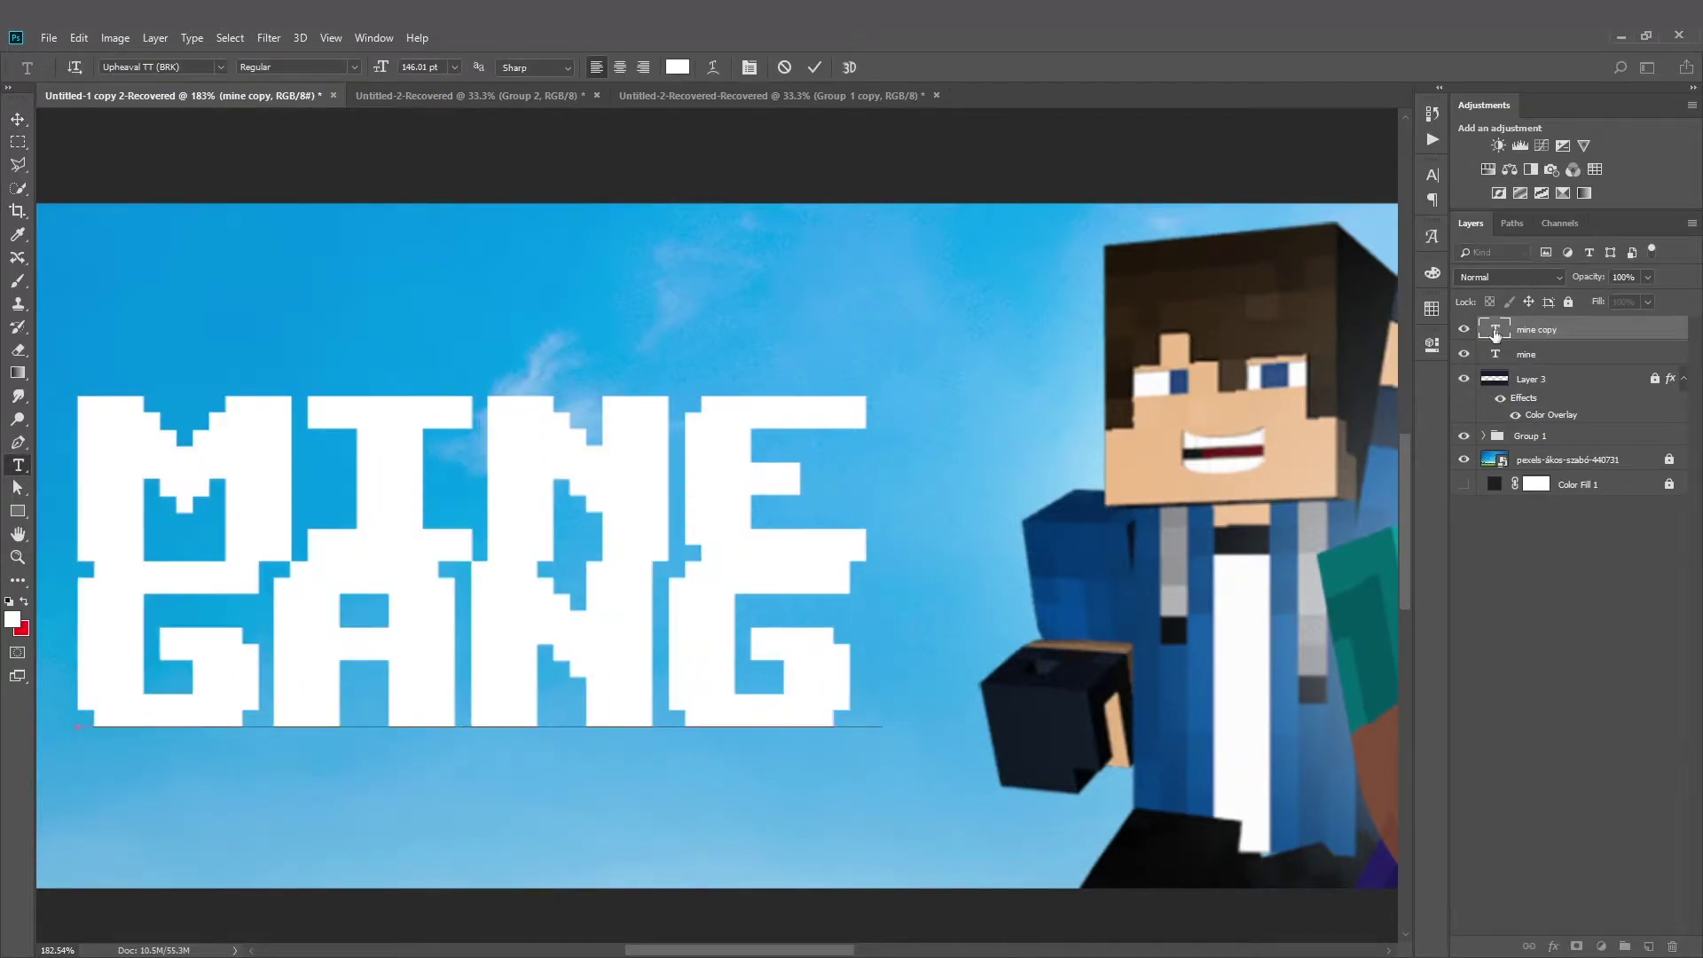
pyautogui.moveTo(708, 640); pyautogui.dragTo(710, 655)
# - Centre MINE and GANG horizontally, group them as Group 2, and shift the title slightly right
pyautogui.moveTo(599, 307); pyautogui.dragTo(491, 734)
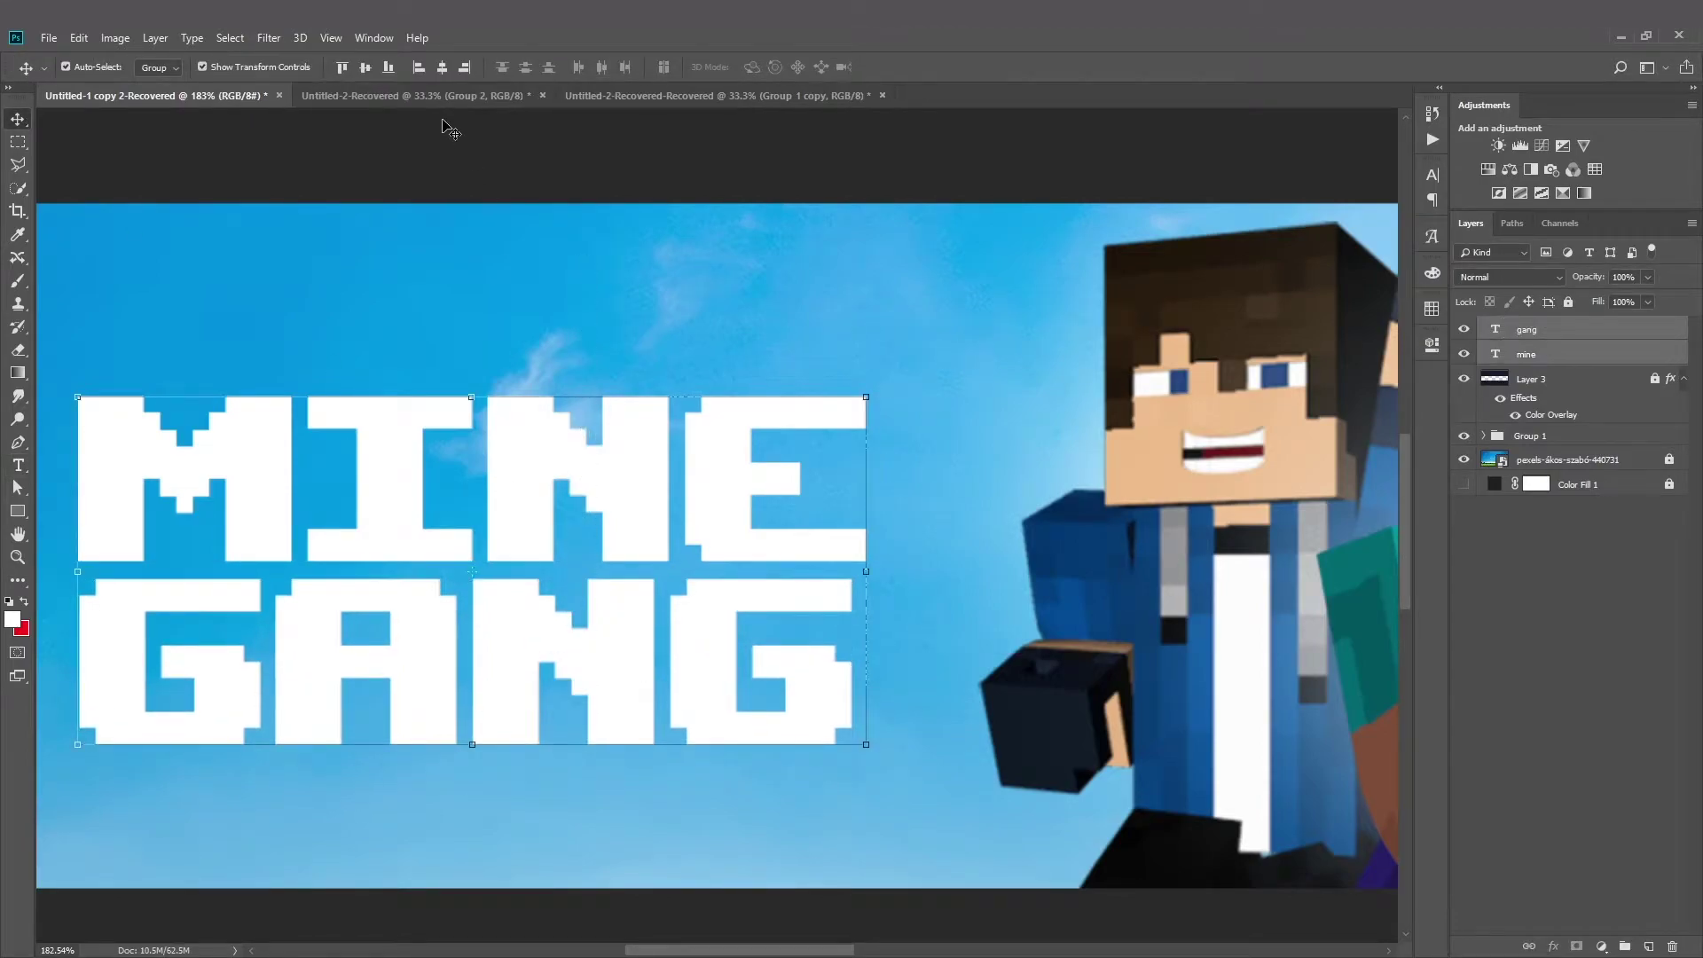
pyautogui.click(442, 66)
pyautogui.hotkey('ctrl', 'g')
pyautogui.scroll(-5, 627, 361)
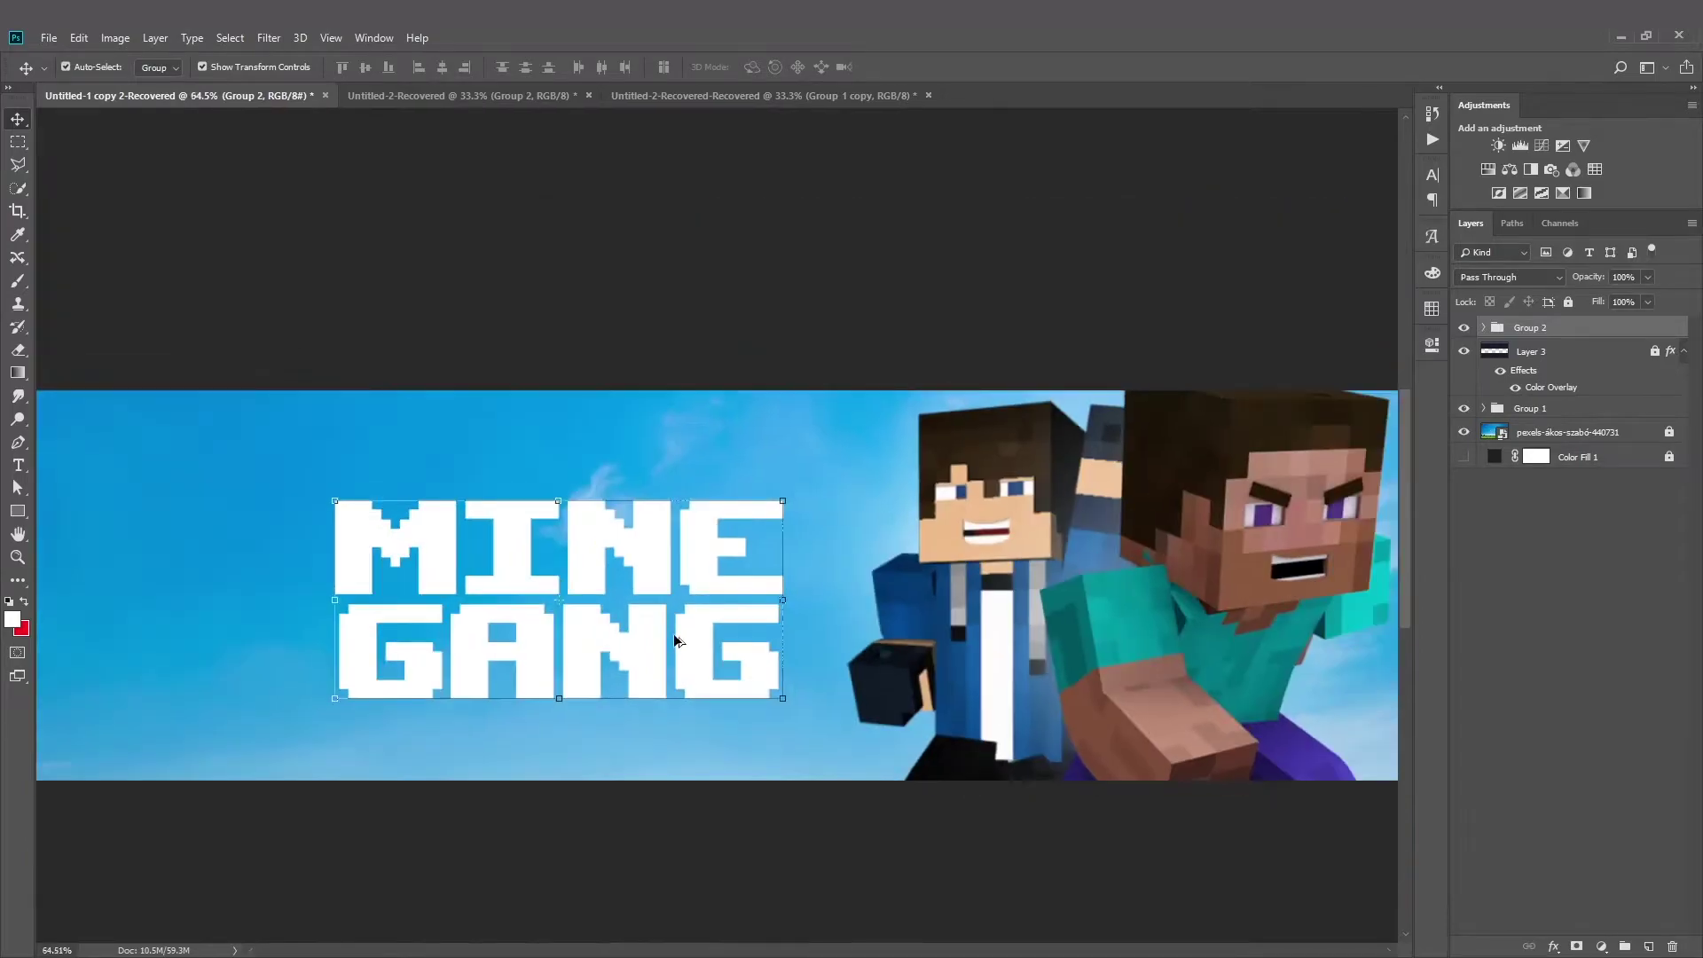
pyautogui.scroll(3, 540, 522)
pyautogui.moveTo(540, 522); pyautogui.dragTo(545, 519)
pyautogui.click(1555, 947)
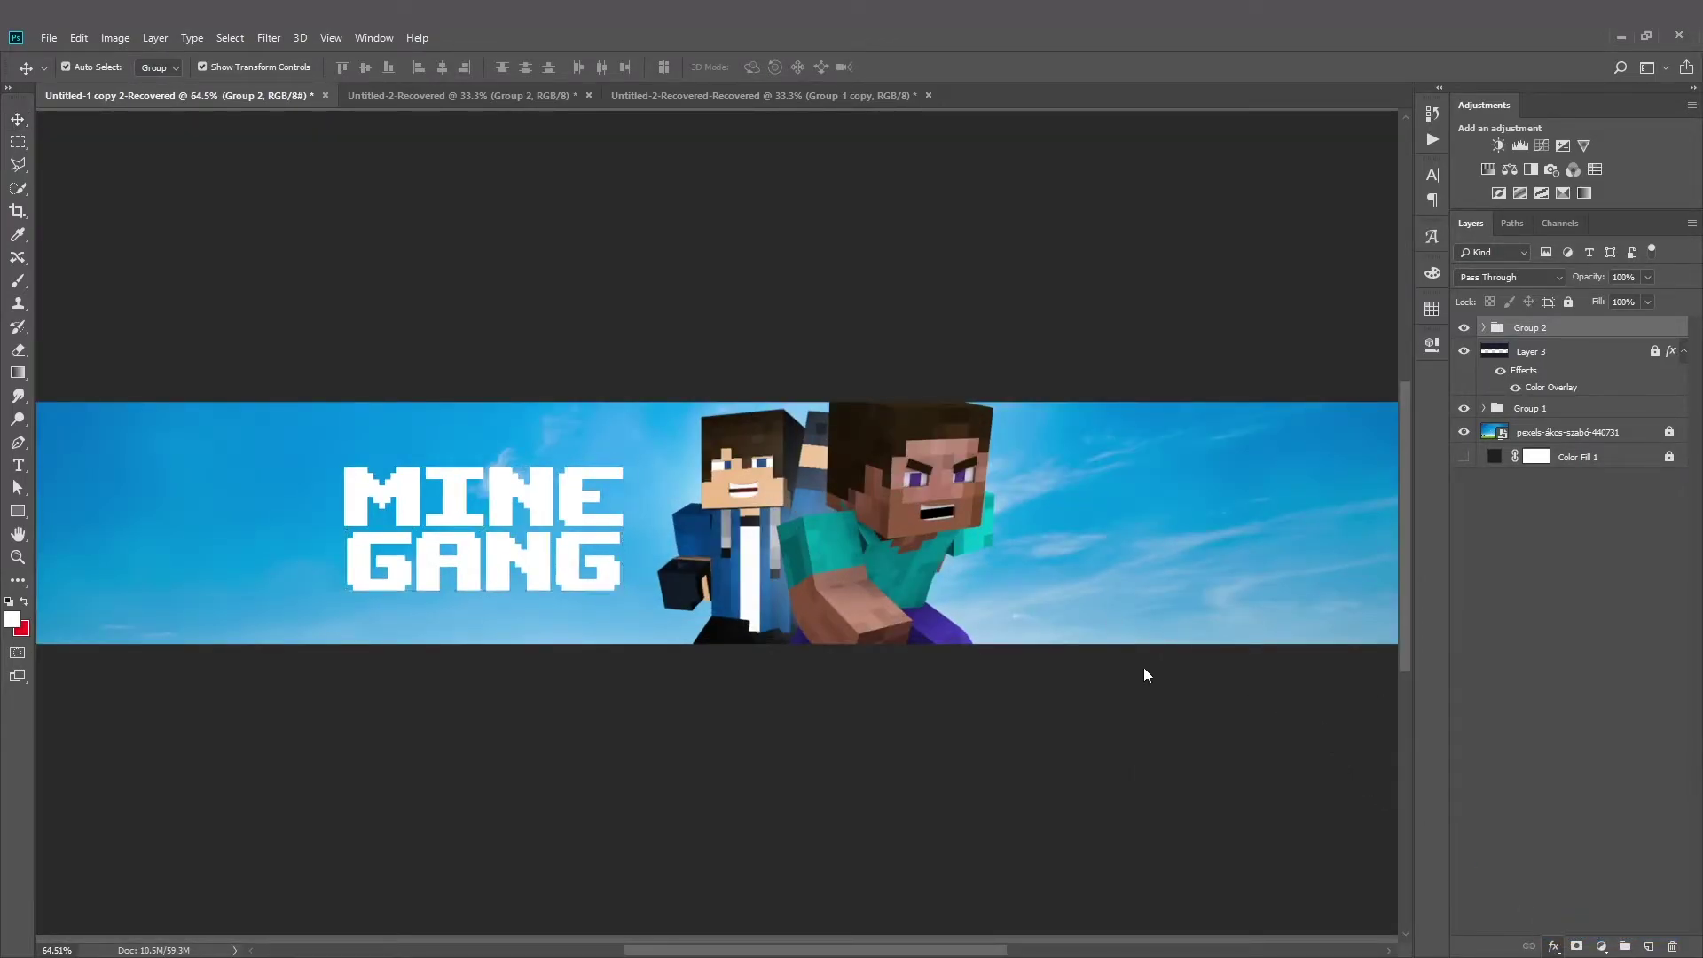
# - Give Group 2 a Drop Shadow with Spread 100, Size 13 and Distance 5
pyautogui.click(1407, 694)
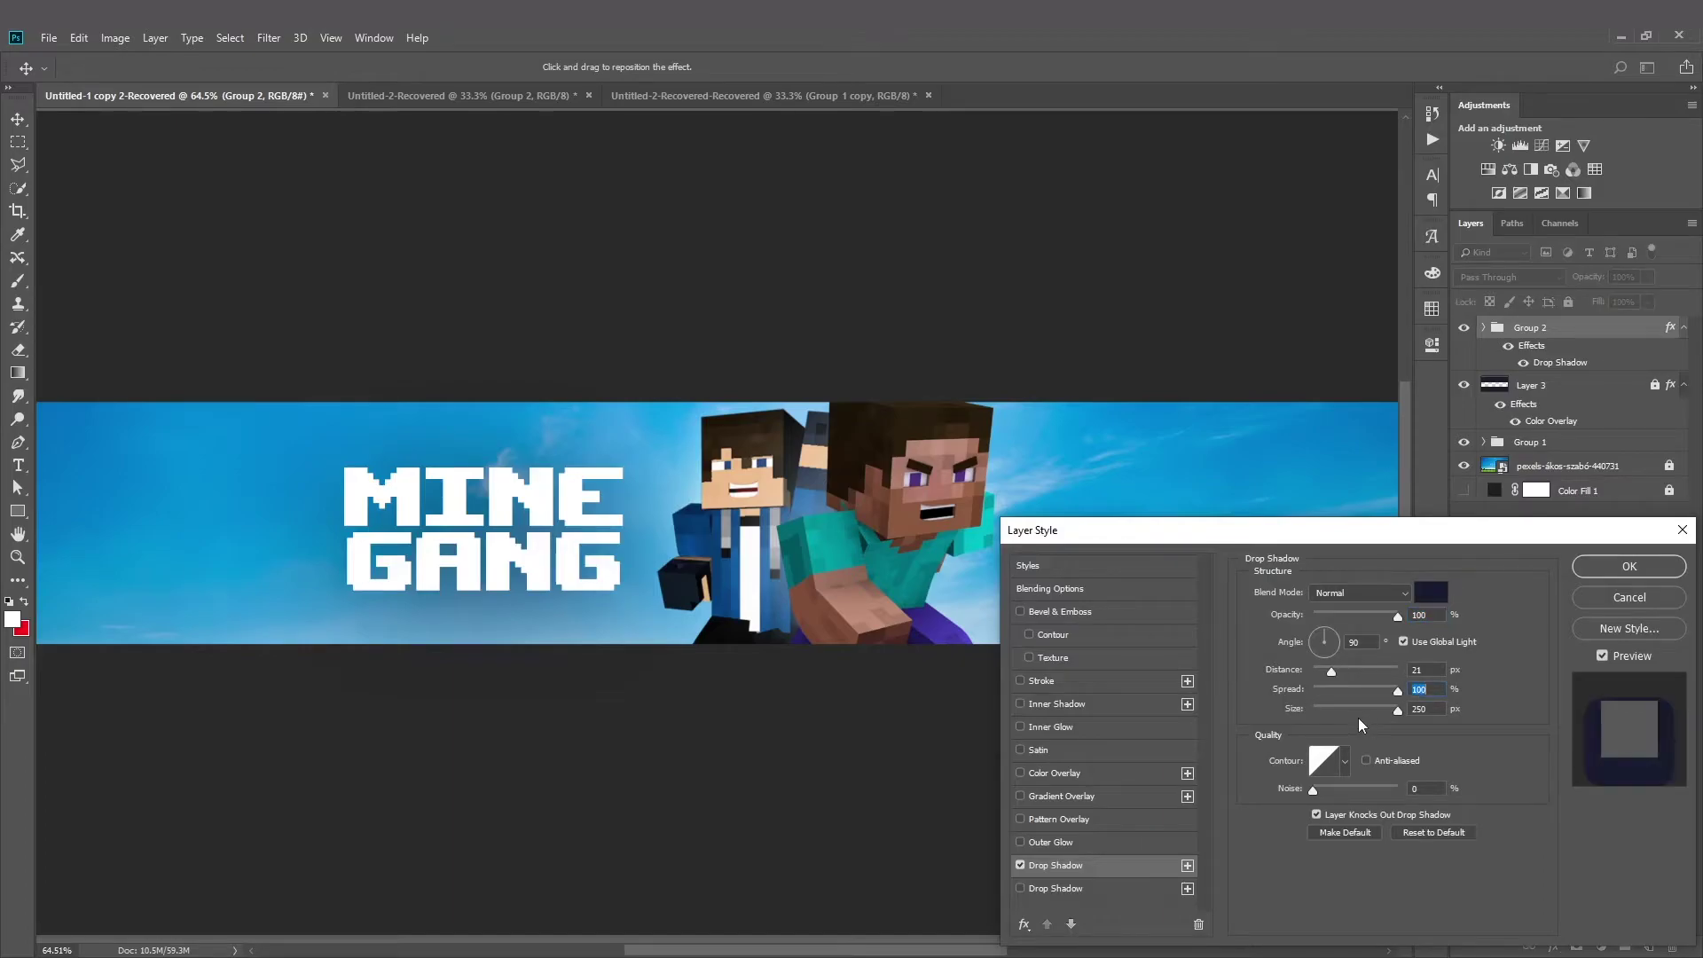
pyautogui.click(1328, 710)
pyautogui.moveTo(1327, 712); pyautogui.dragTo(1311, 711)
pyautogui.moveTo(627, 640); pyautogui.dragTo(628, 629)
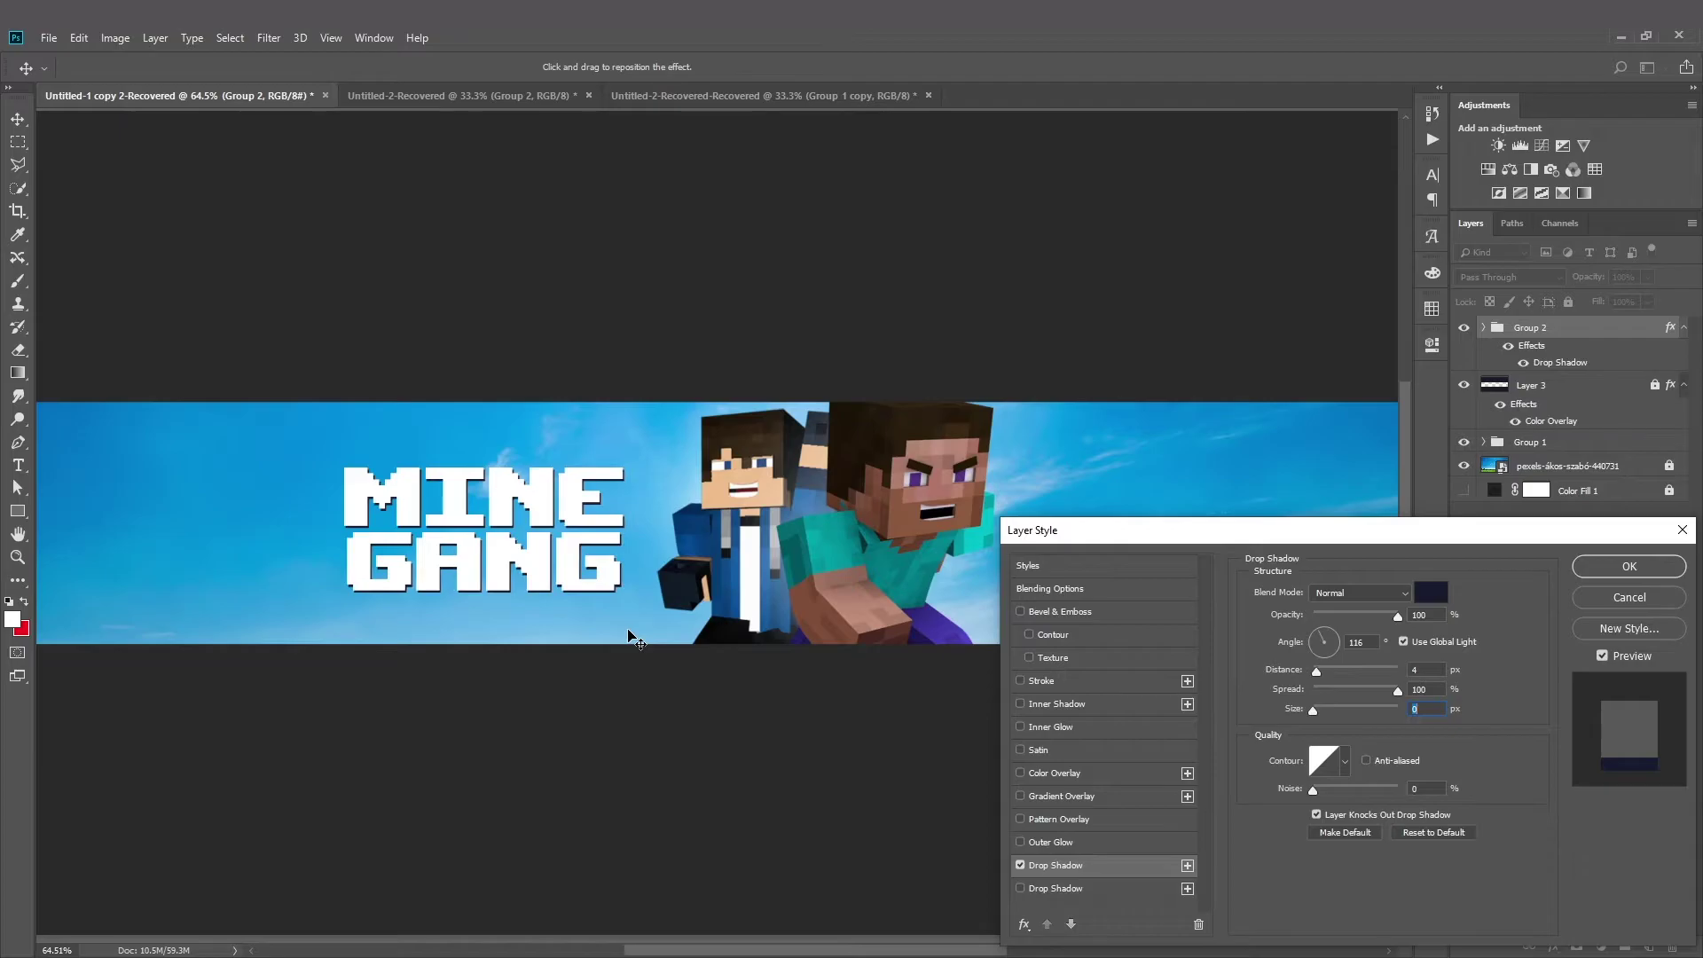
pyautogui.moveTo(1319, 710); pyautogui.dragTo(1323, 710)
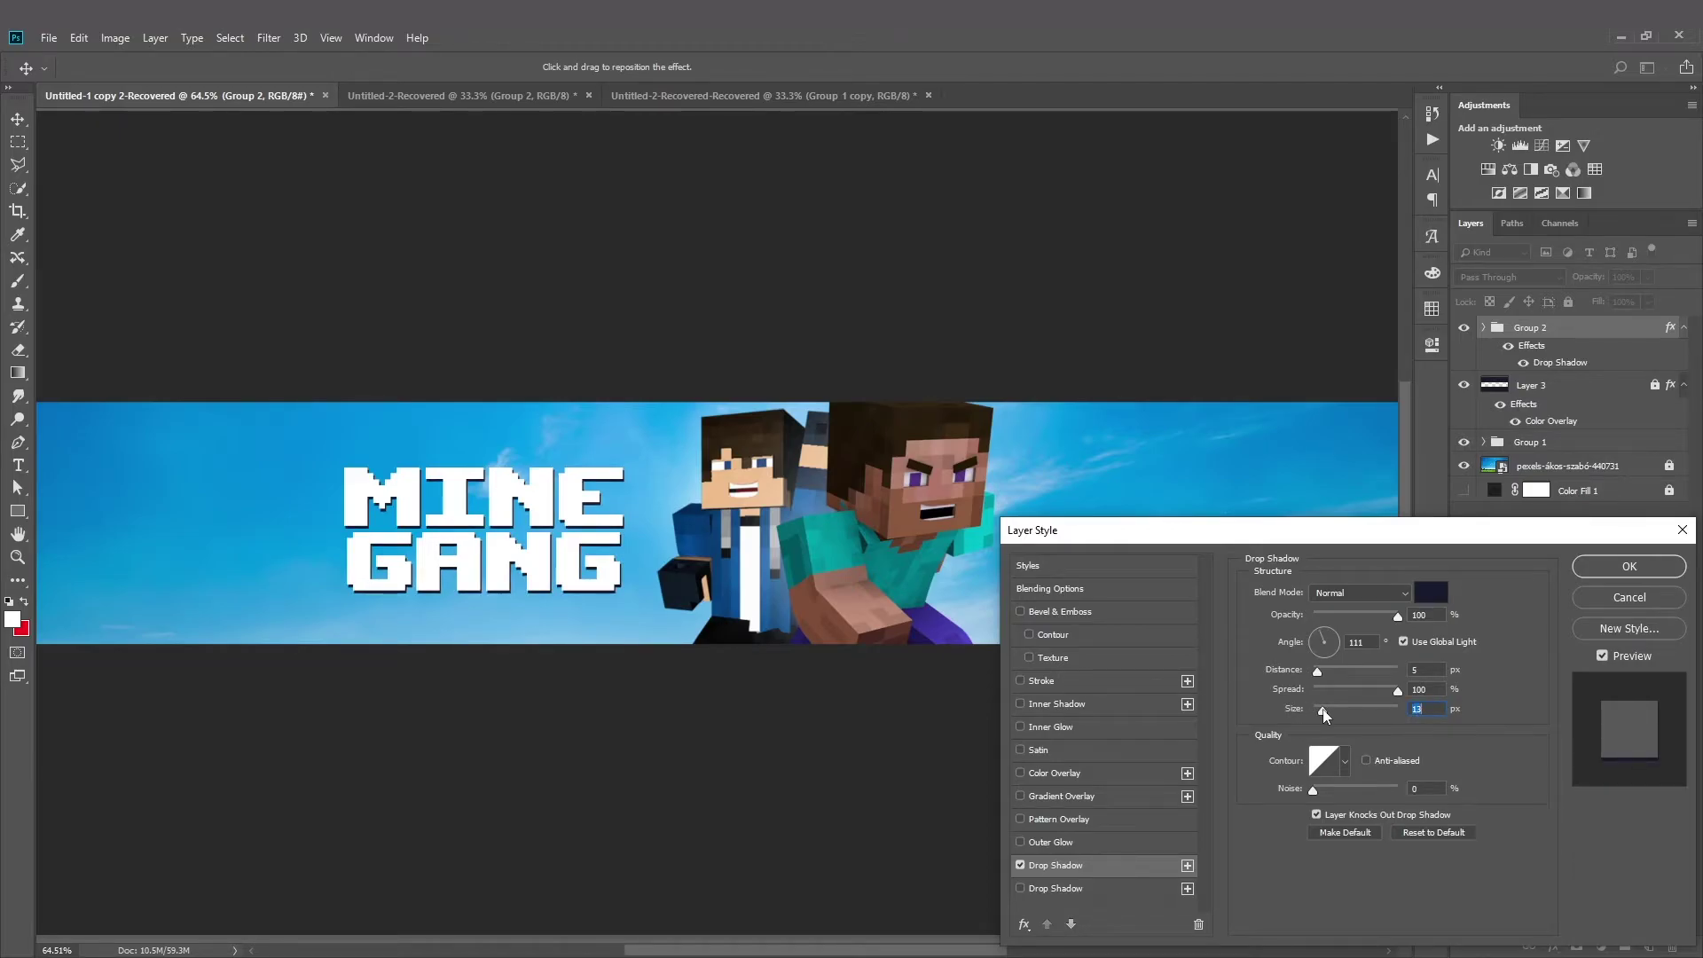
pyautogui.press('Return')
# - Scale the MINE GANG title down and move it just left of the characters
pyautogui.click(742, 388)
pyautogui.scroll(-4, 662, 470)
pyautogui.scroll(2, 663, 470)
pyautogui.click(632, 513)
pyautogui.moveTo(655, 483); pyautogui.dragTo(610, 511)
pyautogui.click(802, 66)
pyautogui.click(650, 646)
pyautogui.scroll(6, 587, 548)
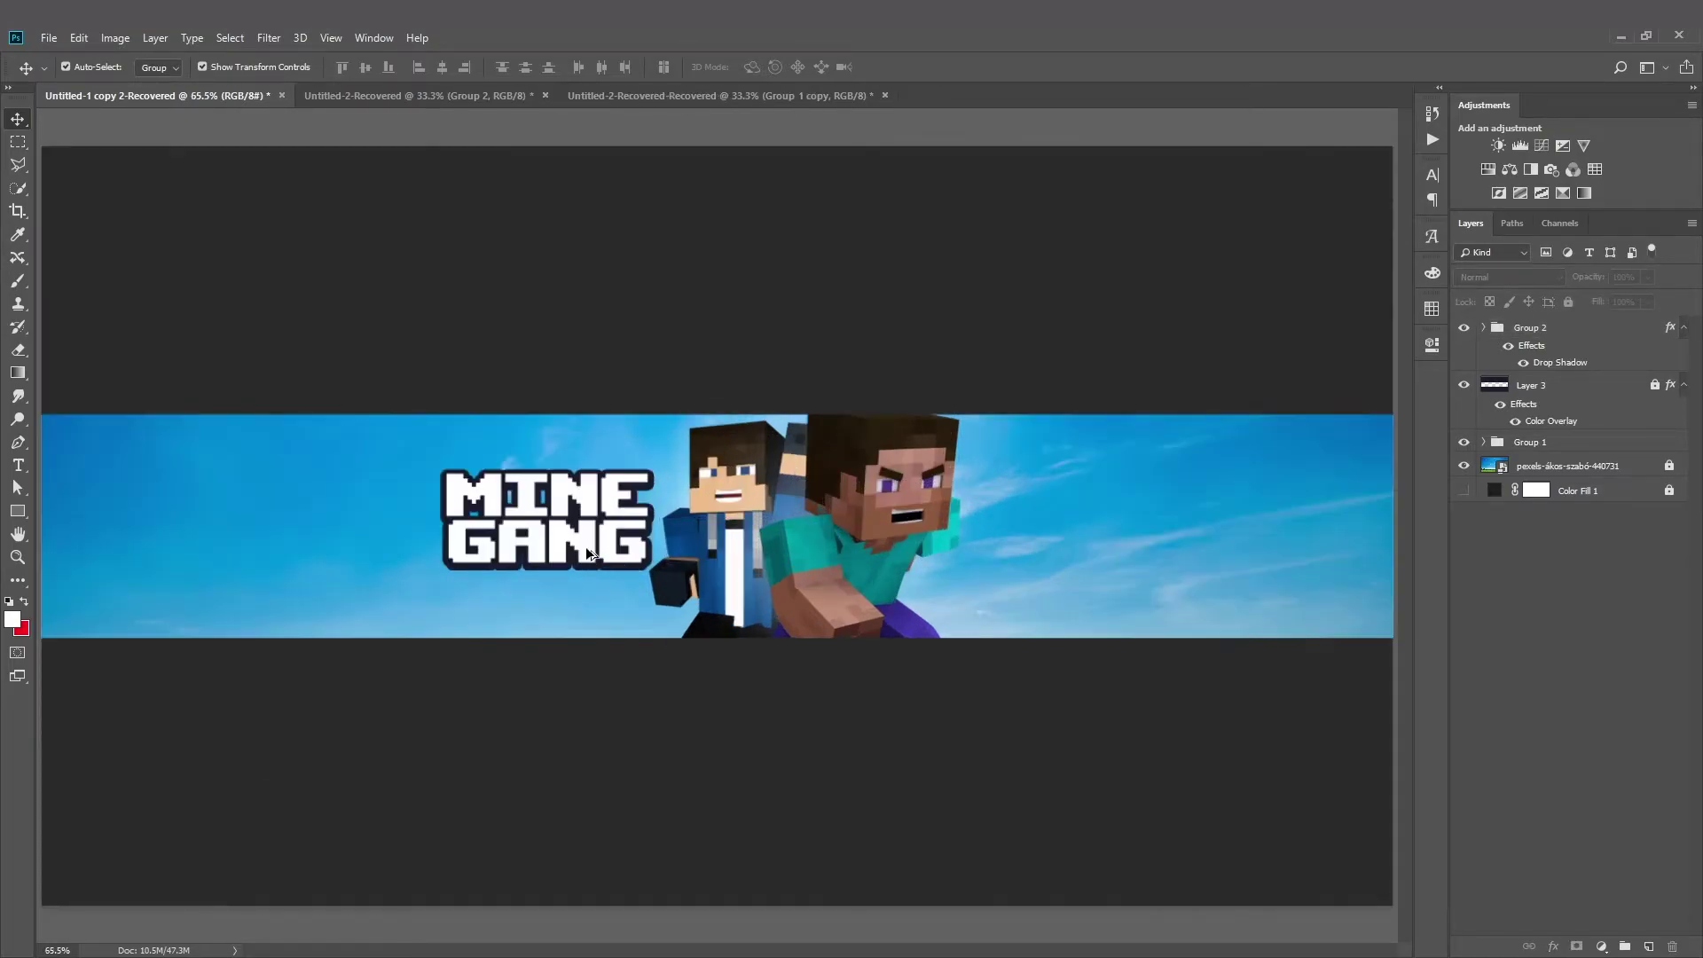
# - Add a new layer below the title group and load a sampled dark brush around 30 px
pyautogui.click(639, 514)
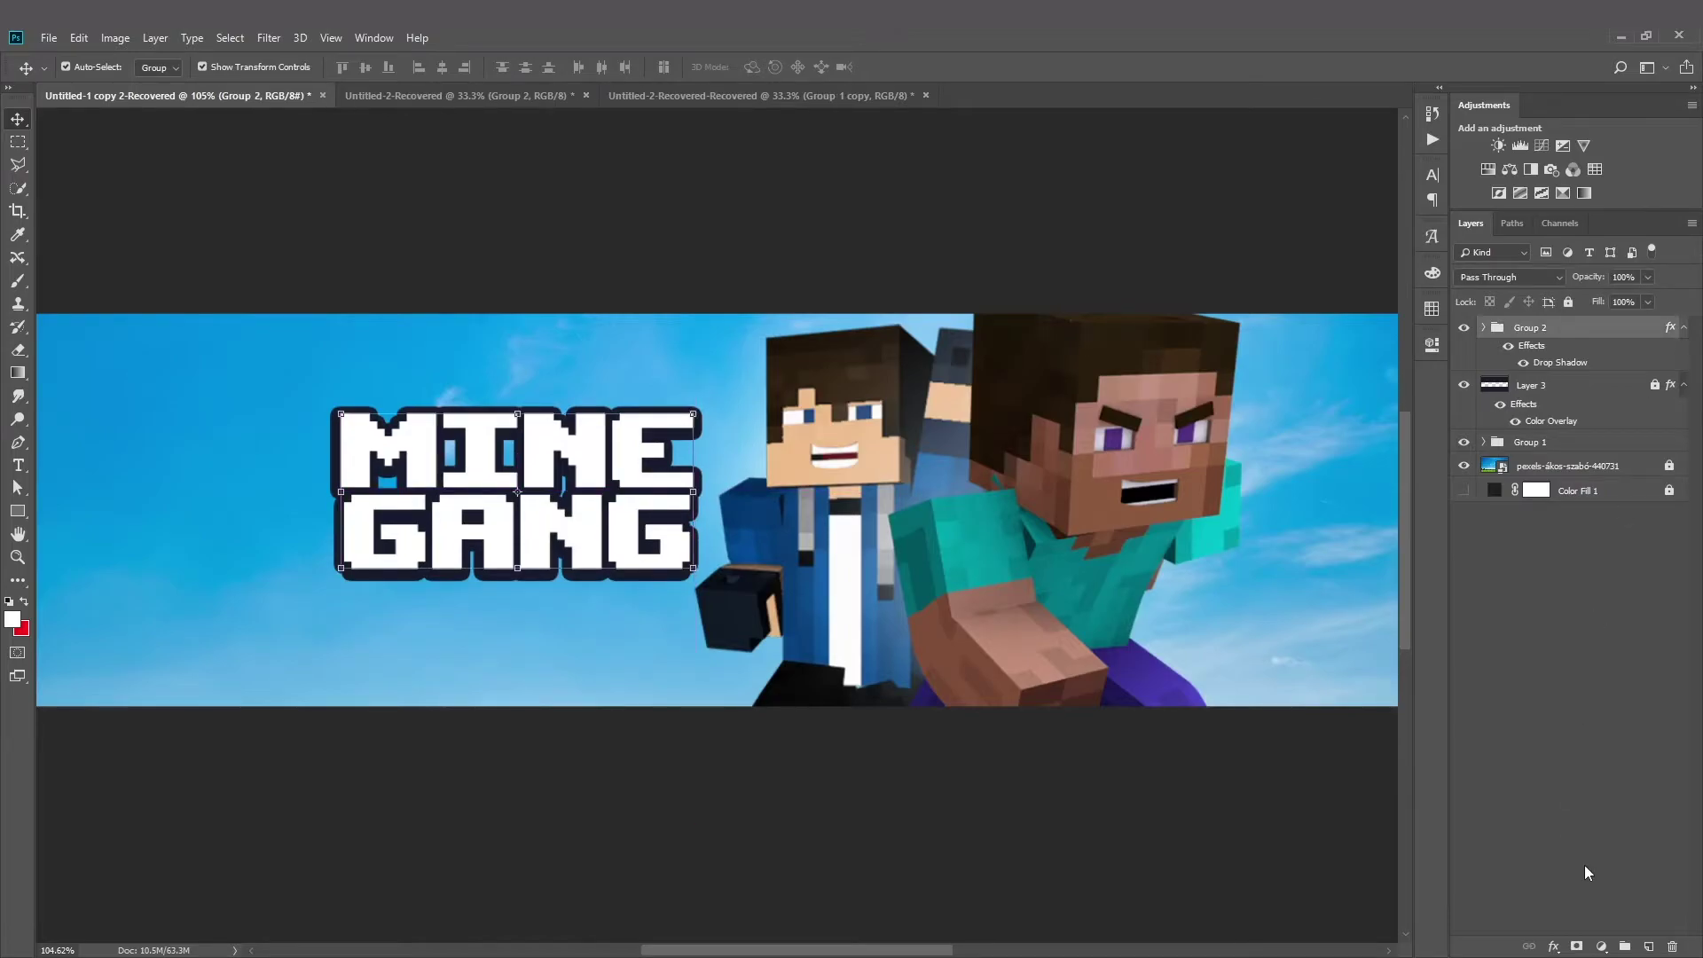
pyautogui.click(1649, 947)
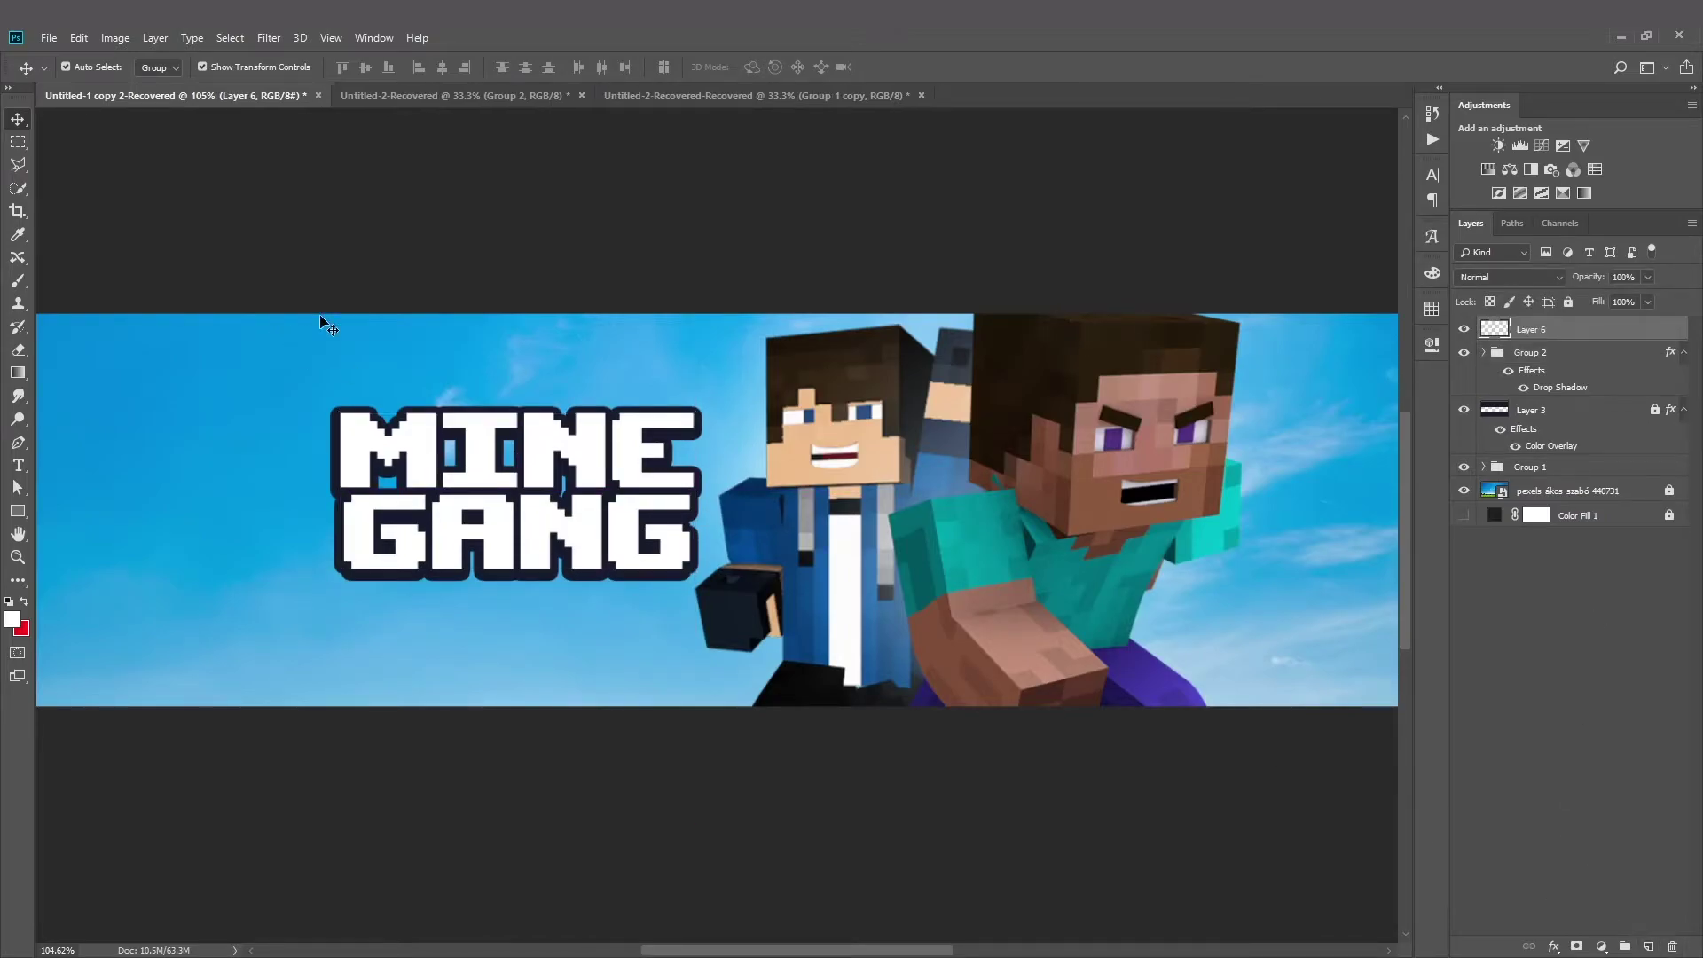
pyautogui.click(18, 281)
pyautogui.scroll(9, 374, 463)
pyautogui.keyDown('alt'); pyautogui.click(419, 503); pyautogui.keyUp('alt')
pyautogui.keyDown('alt'); pyautogui.moveTo(403, 444); pyautogui.dragTo(436, 635); pyautogui.keyUp('alt')
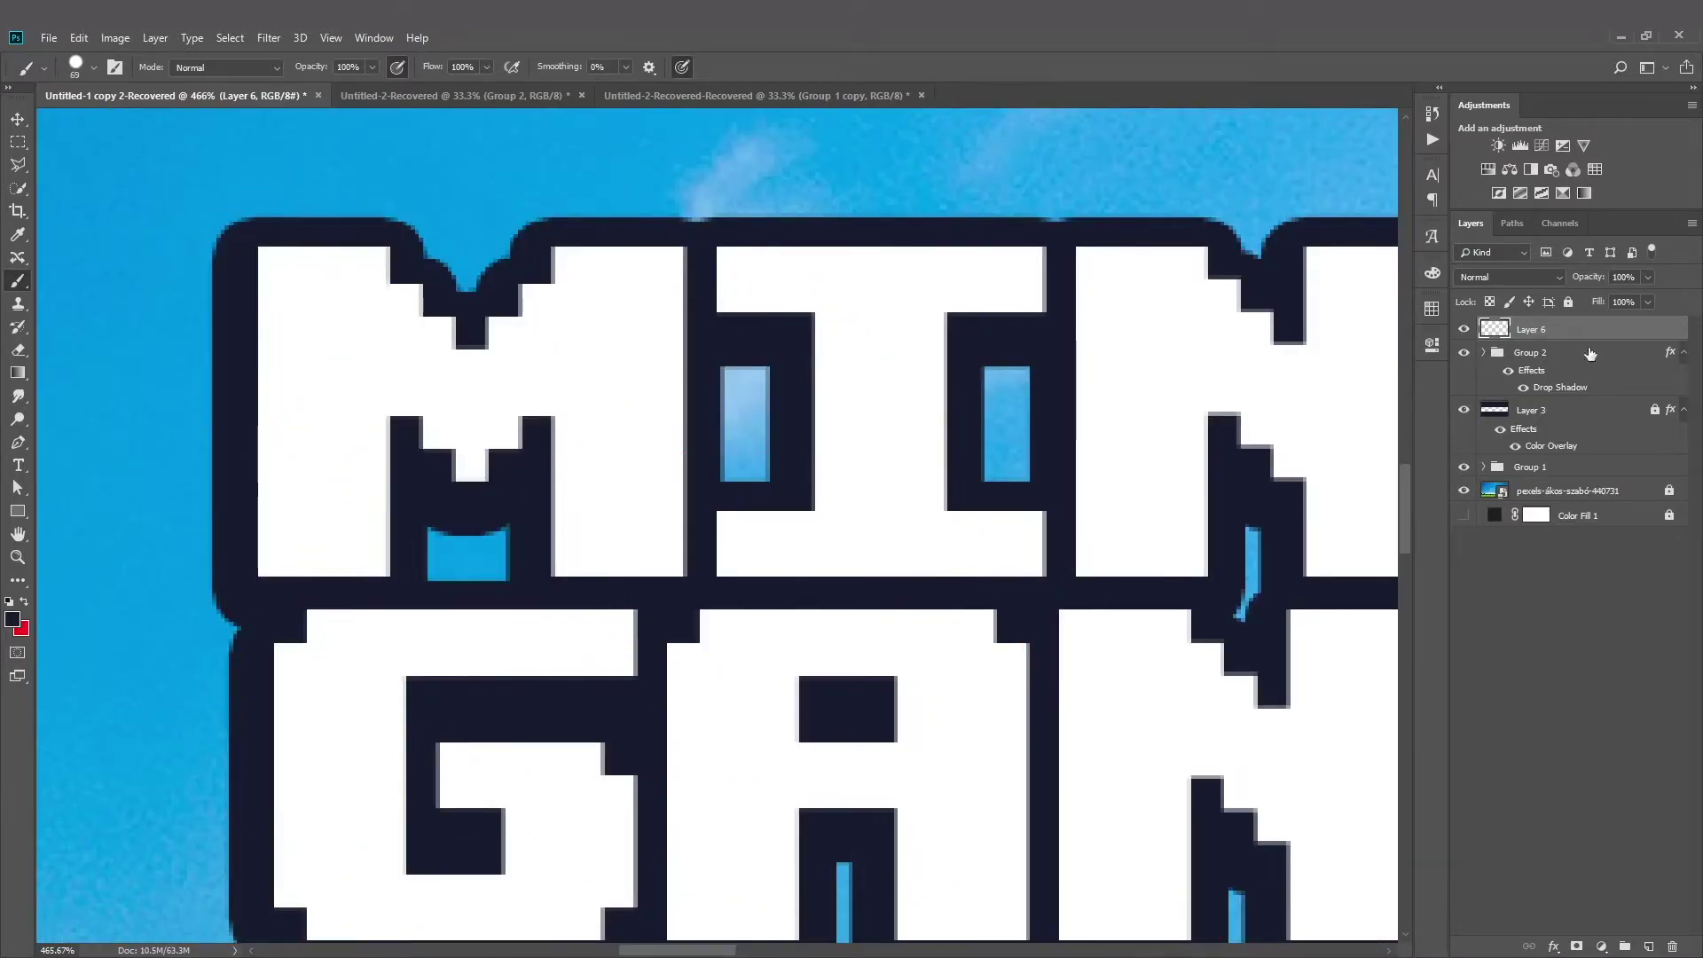
pyautogui.moveTo(1576, 323); pyautogui.dragTo(1576, 397)
pyautogui.keyDown('alt'); pyautogui.rightClick(369, 559); pyautogui.keyUp('alt')
# - Paint the blue gaps inside the M and I letters solid dark
pyautogui.moveTo(464, 555); pyautogui.dragTo(426, 535)
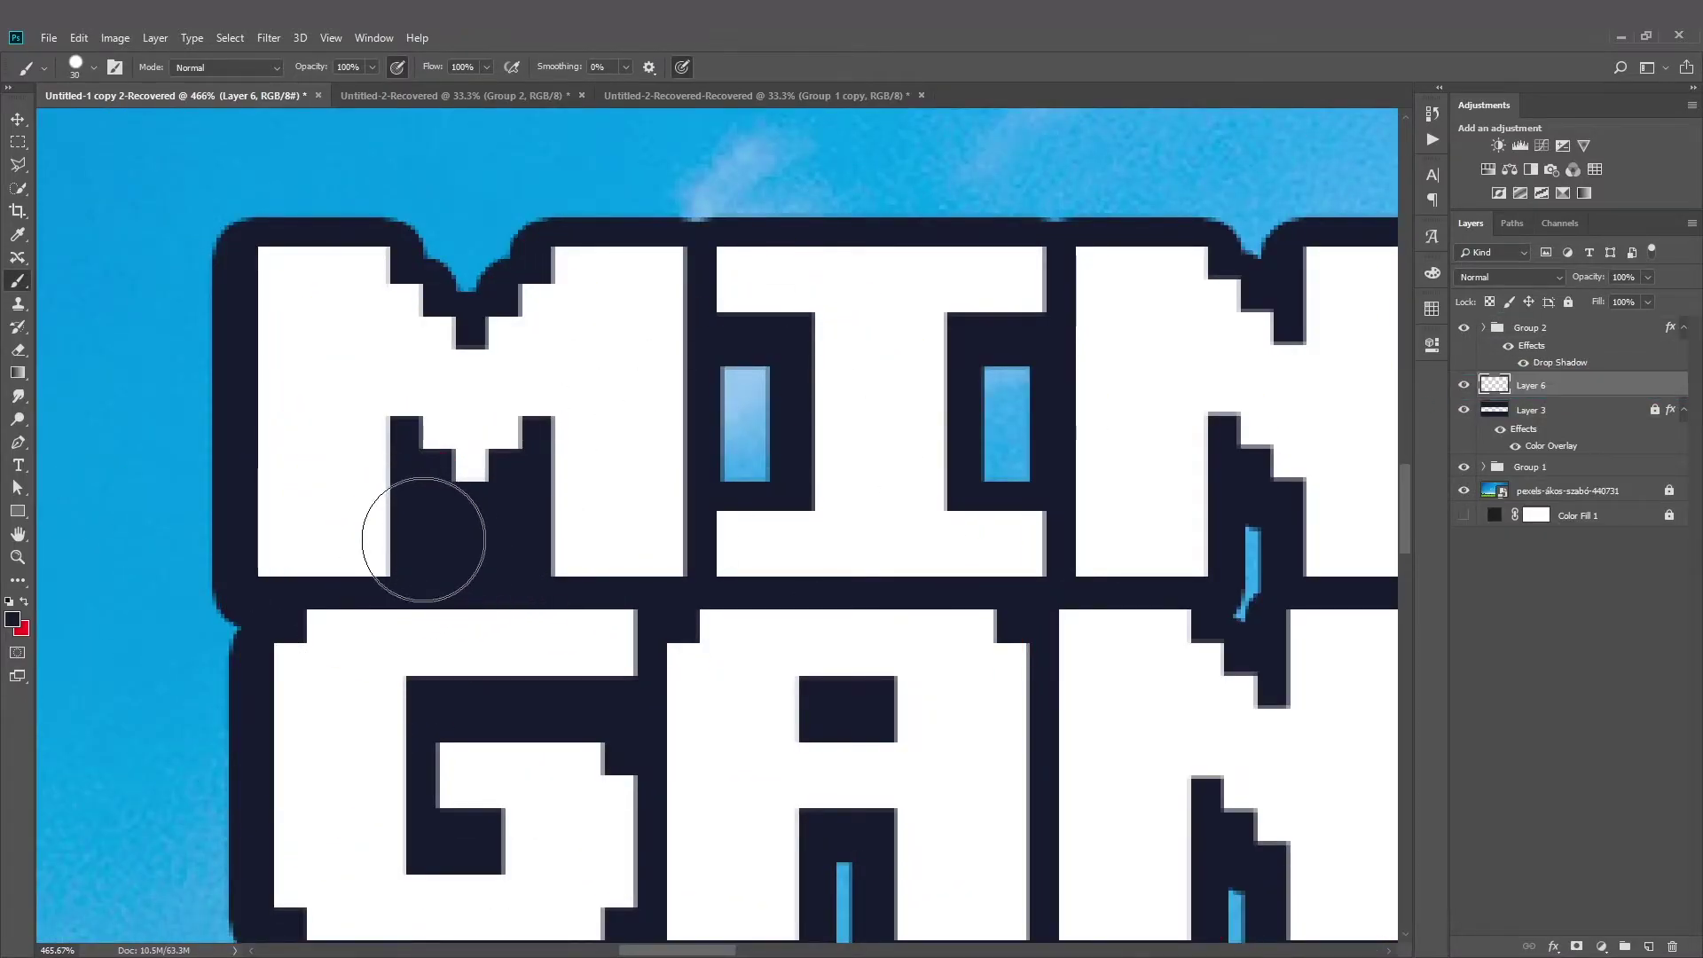
pyautogui.click(718, 423)
pyautogui.scroll(-3, 768, 437)
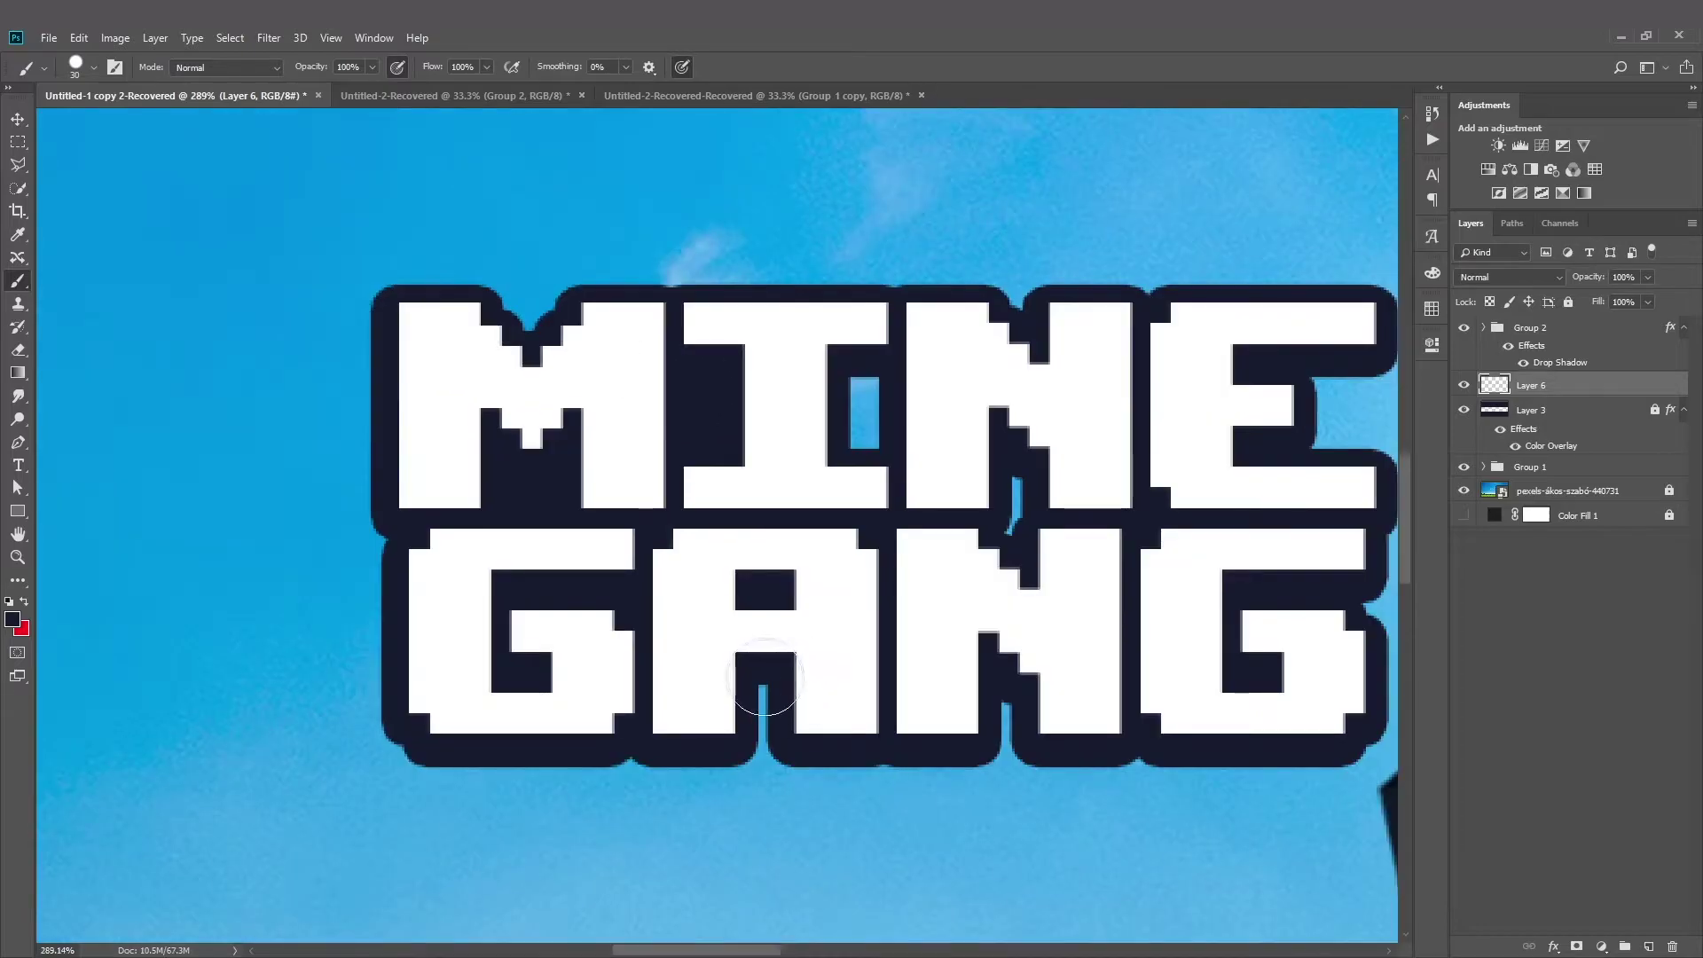
pyautogui.scroll(1, 912, 536)
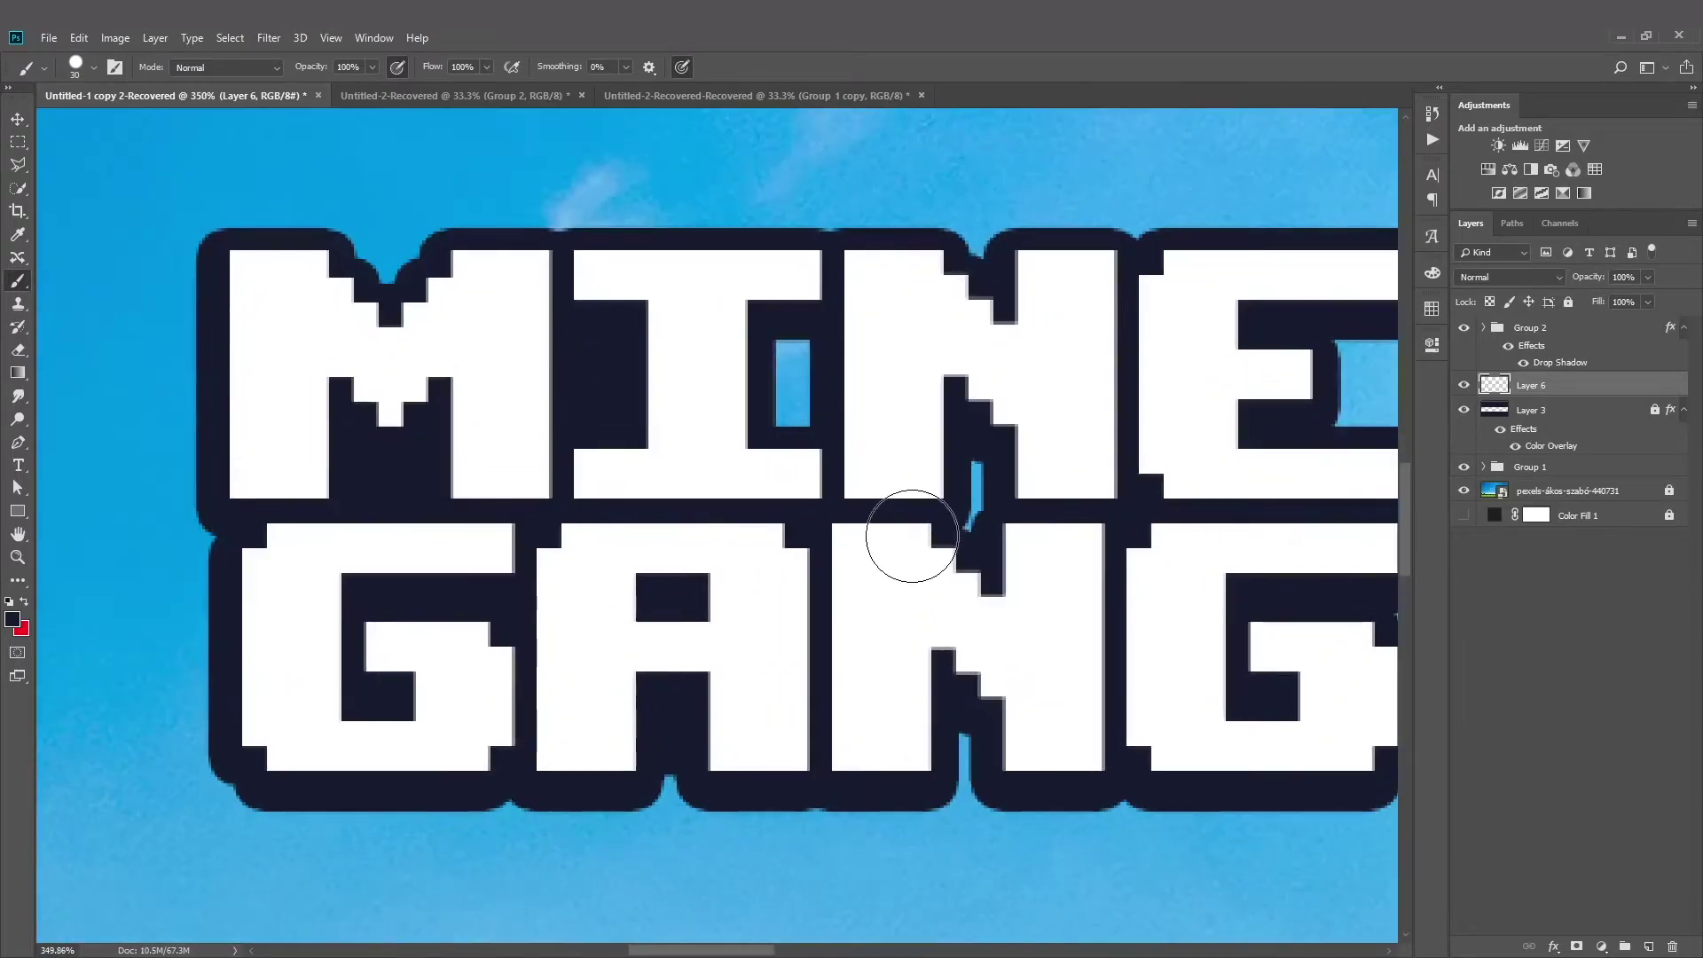
pyautogui.scroll(-10, 779, 412)
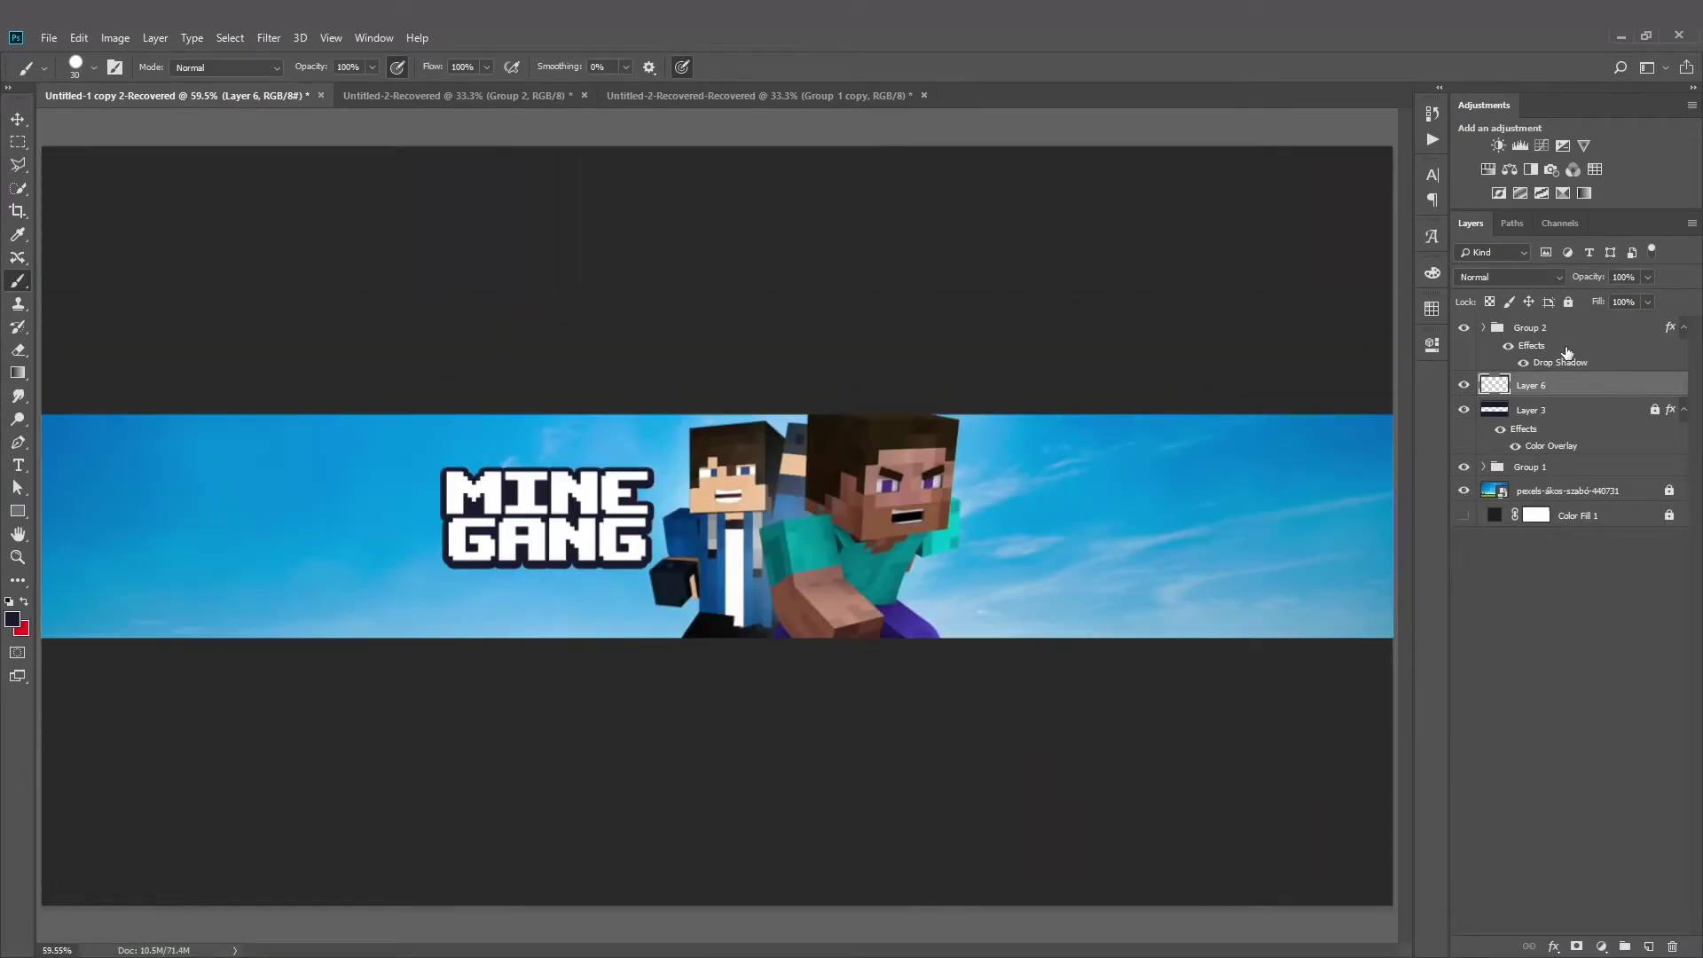
# - Group the dark fill with the title as Group 3 and shift it slightly left
pyautogui.keyDown('shift'); pyautogui.click(1567, 353); pyautogui.keyUp('shift')
pyautogui.hotkey('ctrl', 'g')
pyautogui.click(21, 121)
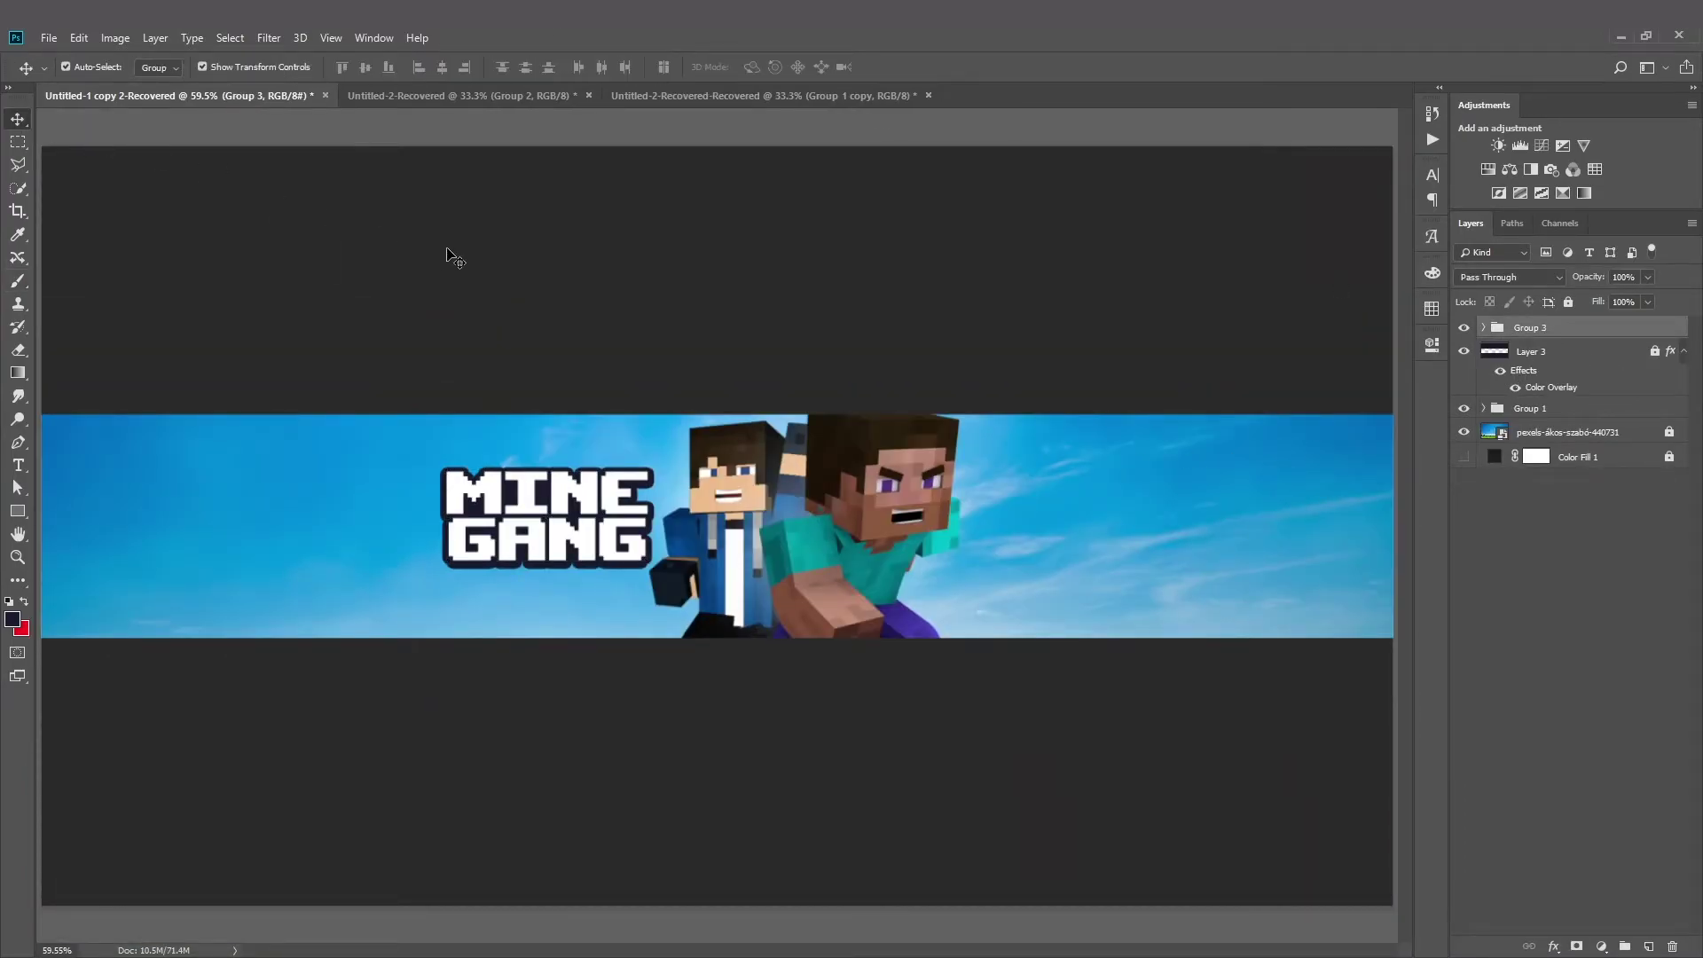
pyautogui.moveTo(633, 520); pyautogui.dragTo(619, 520)
pyautogui.click(657, 337)
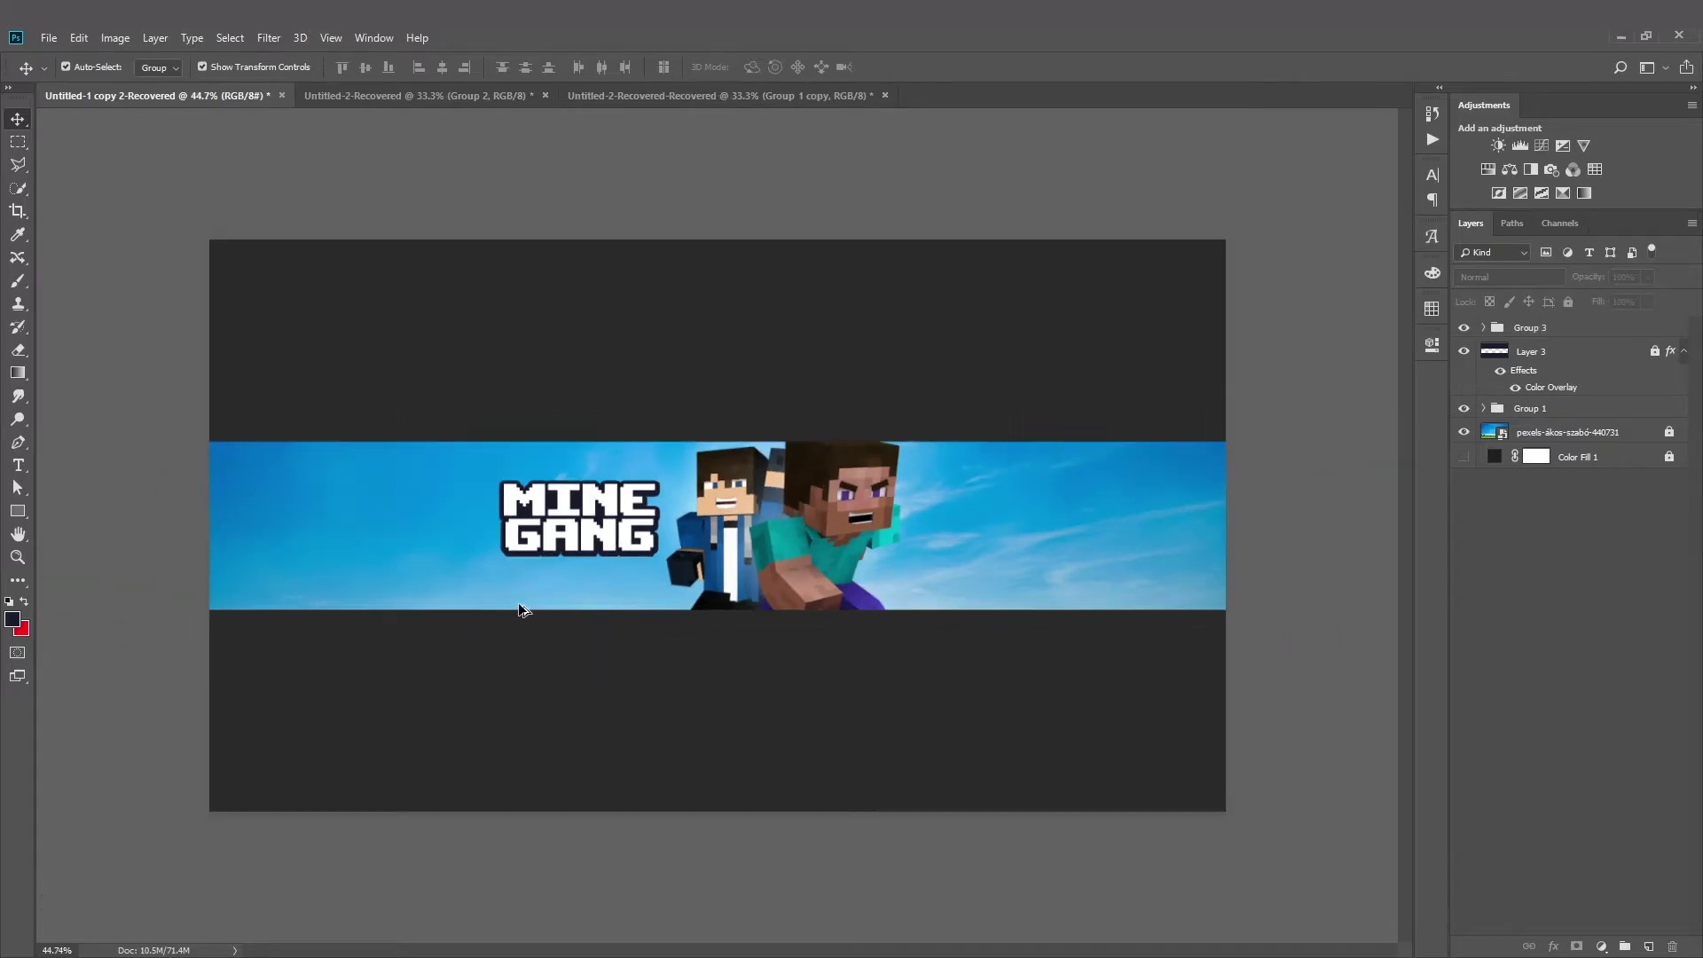
pyautogui.scroll(5, 373, 581)
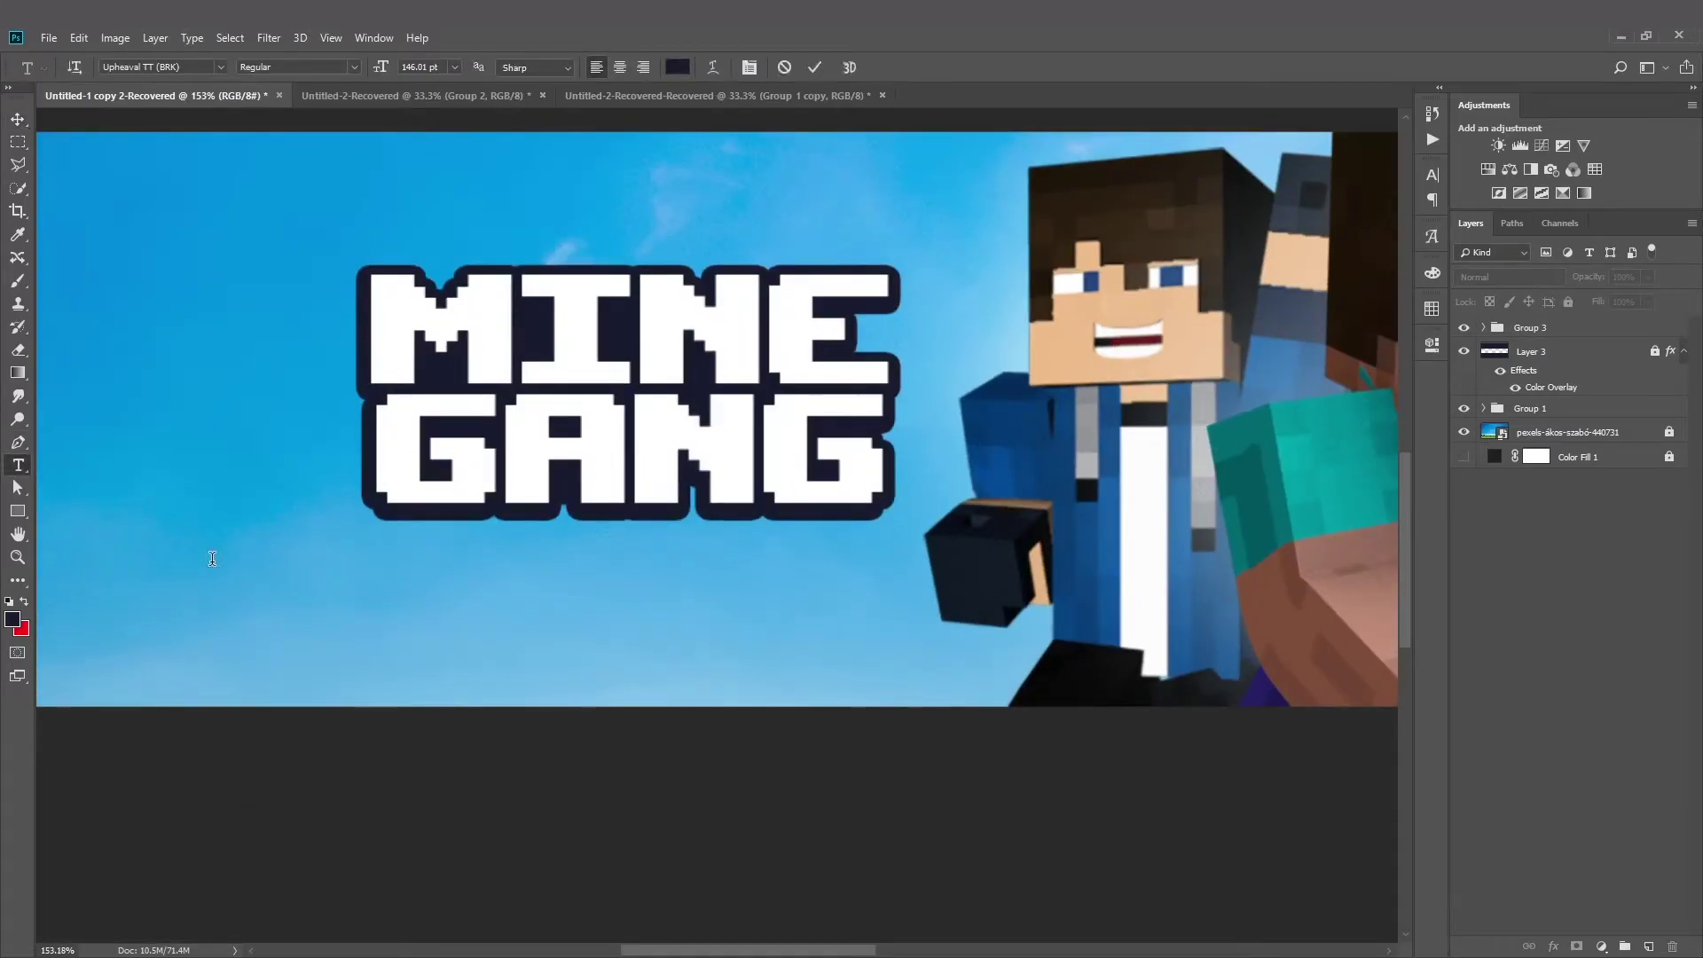
# - Type SUBSCRIBE NOW in a light colour at 34 pt
pyautogui.click(212, 559)
pyautogui.write('SUB')
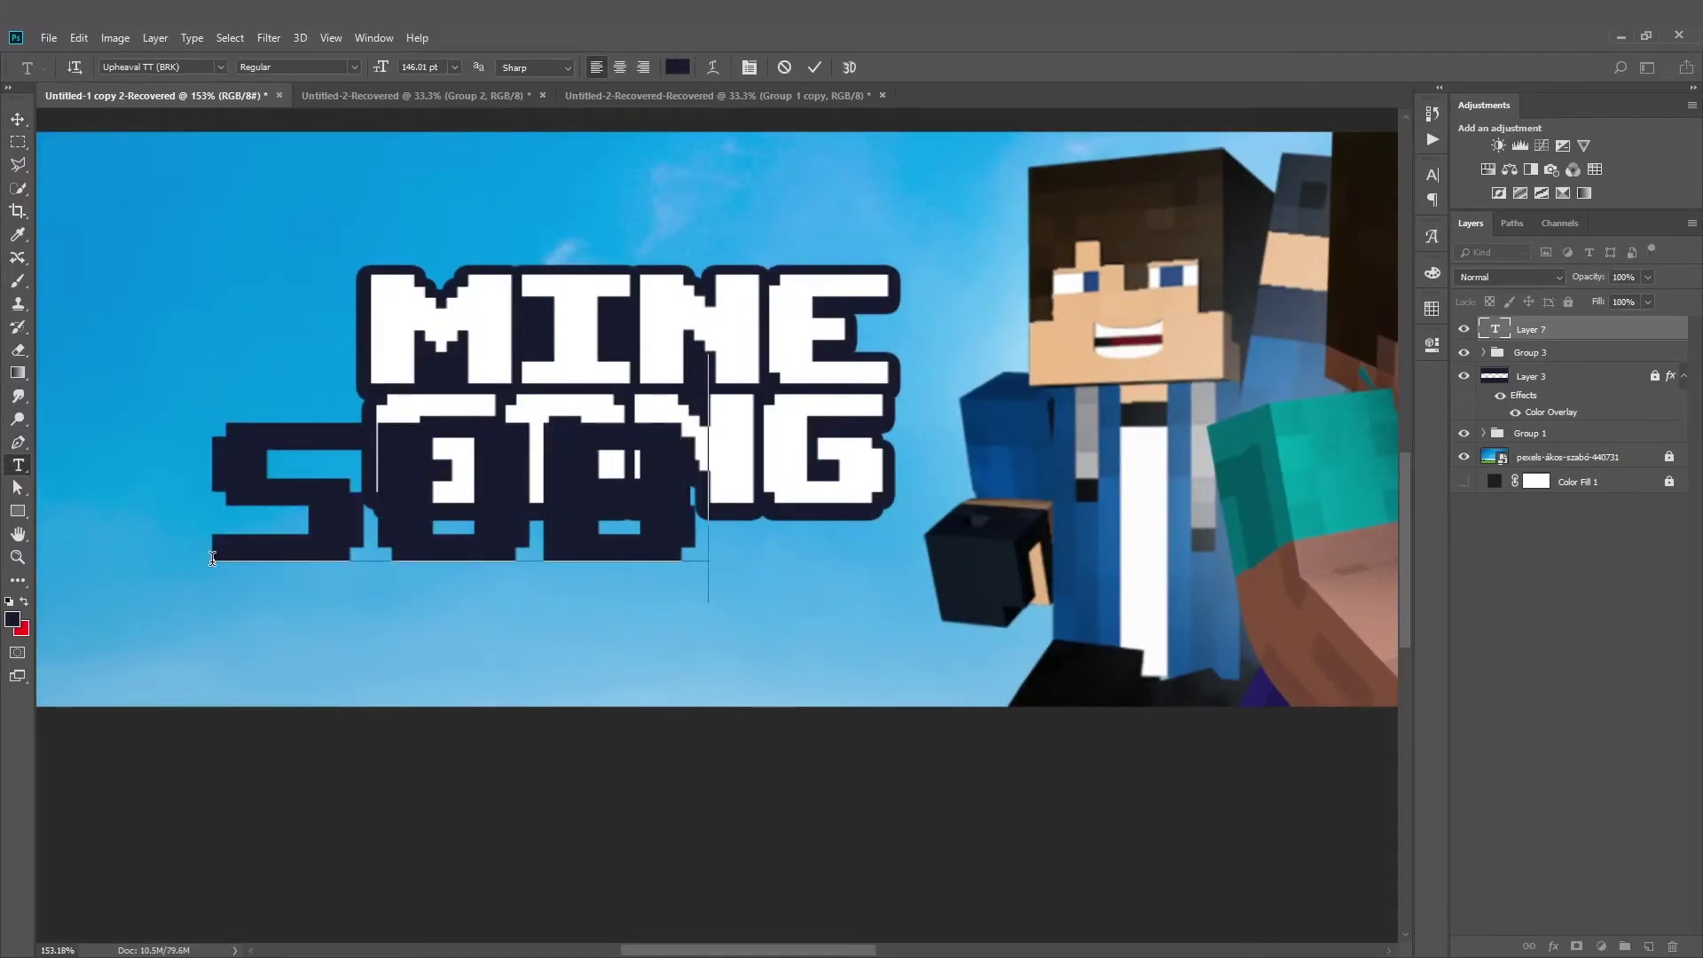
pyautogui.write('SCRI')
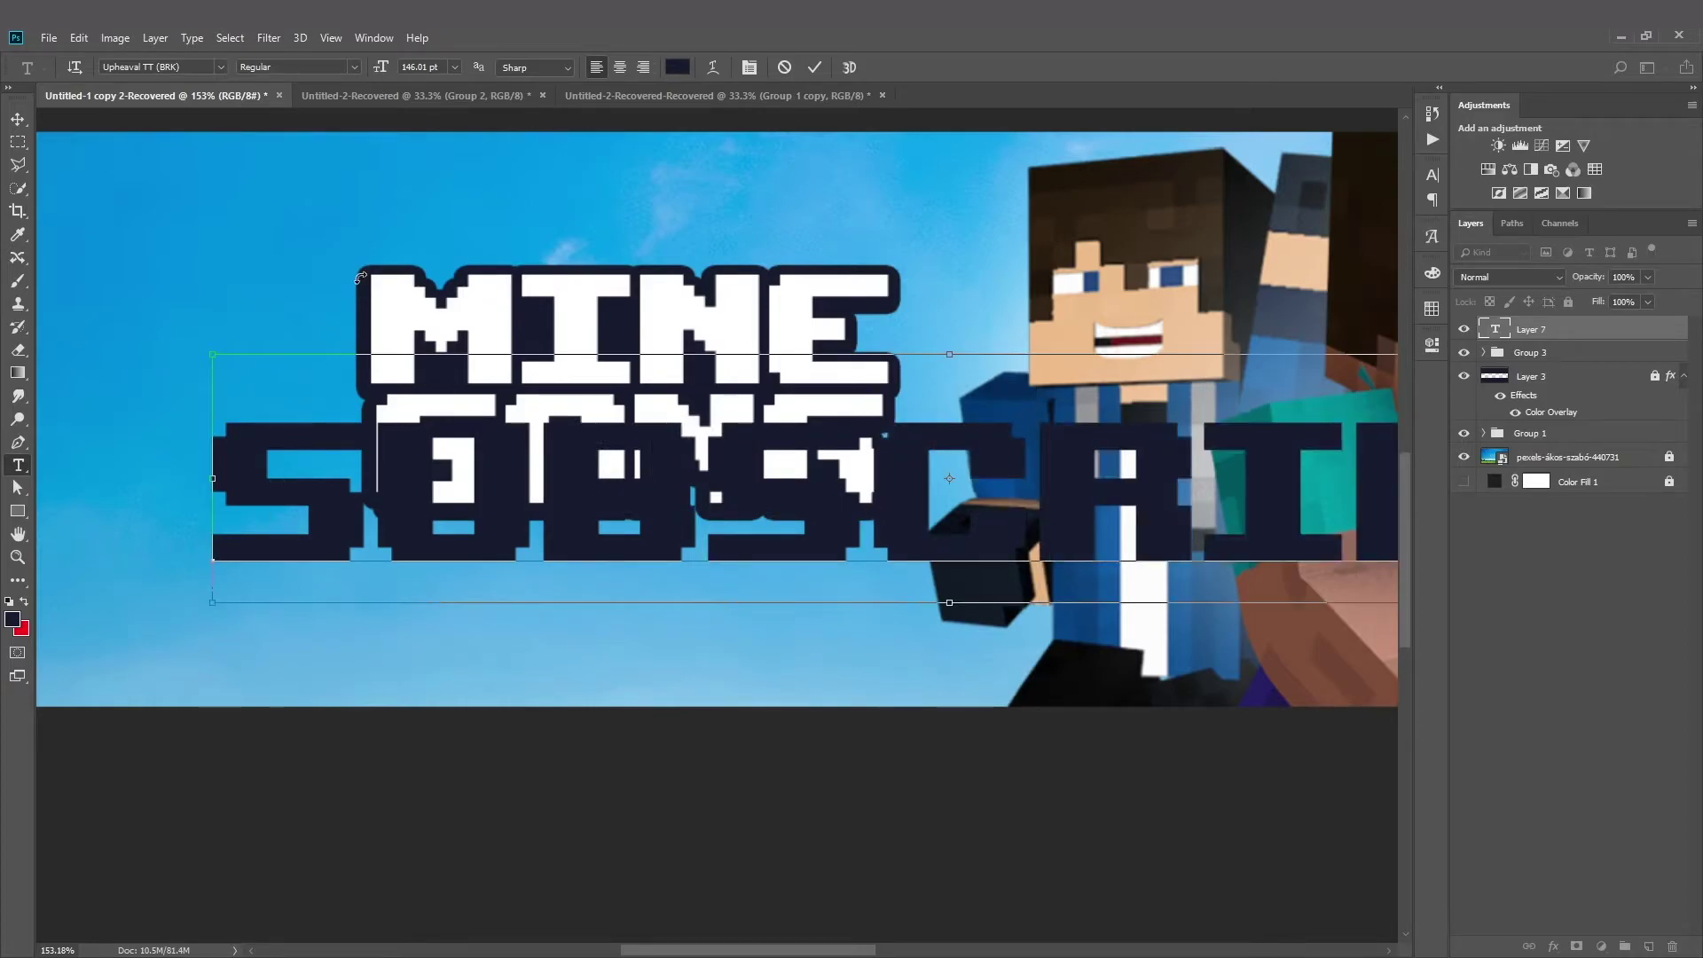
pyautogui.hotkey('ctrl', 'a')
pyautogui.click(674, 67)
pyautogui.click(1089, 559)
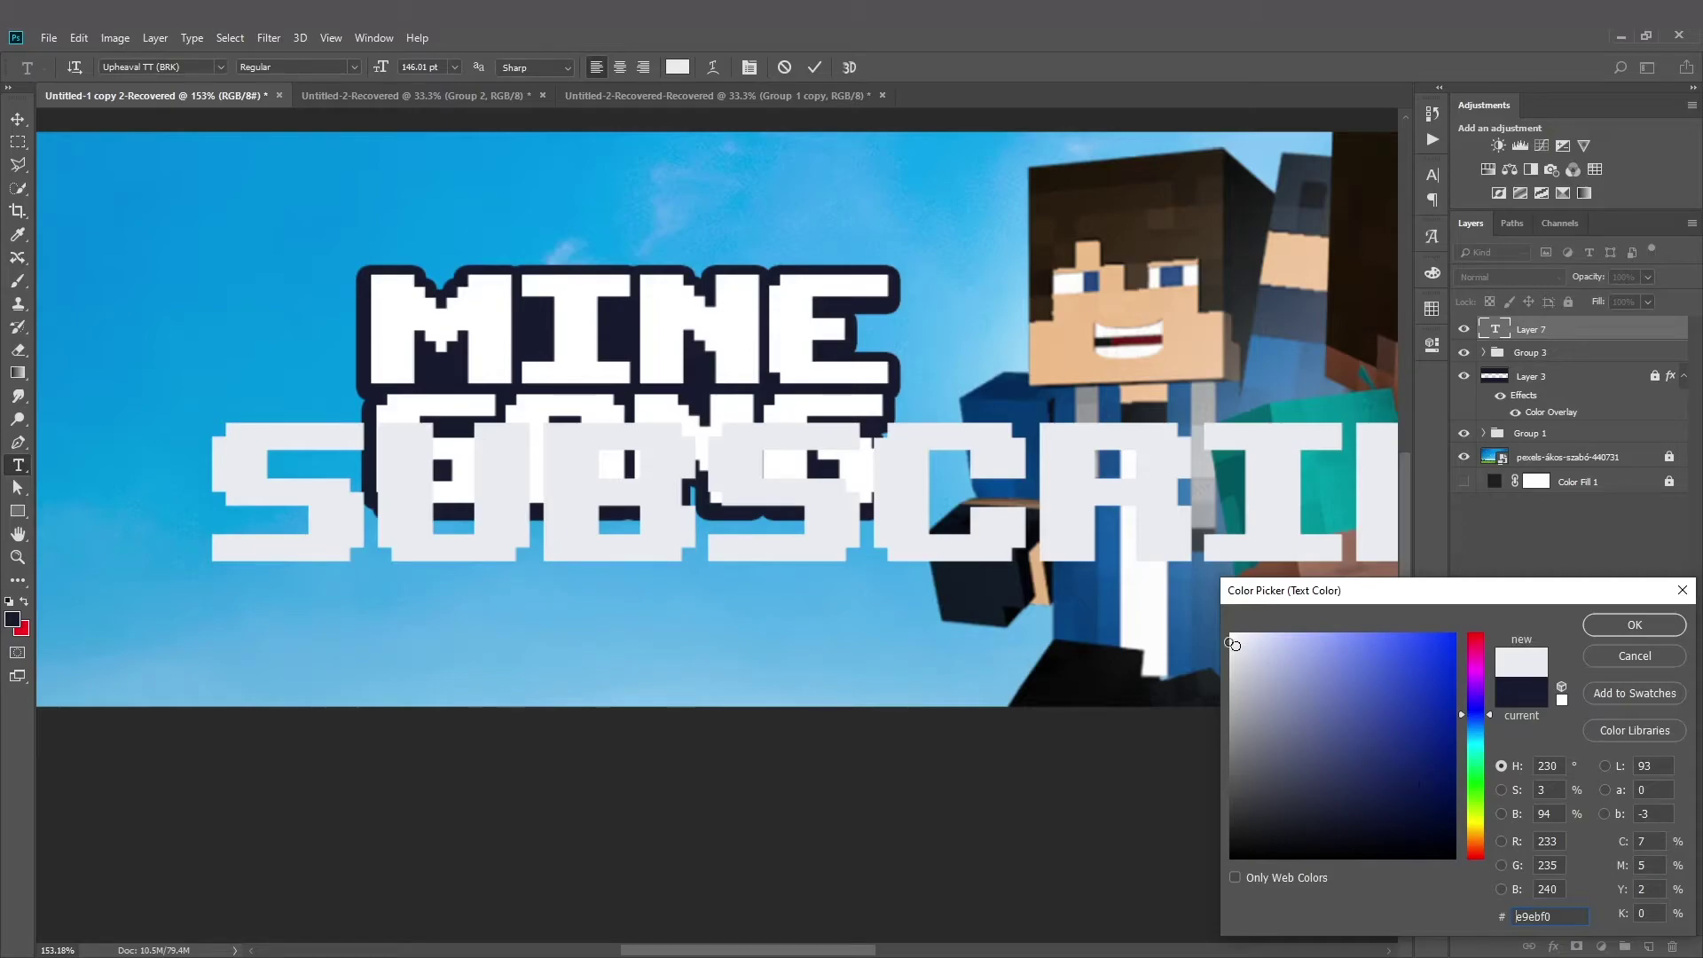
pyautogui.press('Return')
pyautogui.moveTo(382, 69); pyautogui.dragTo(255, 95)
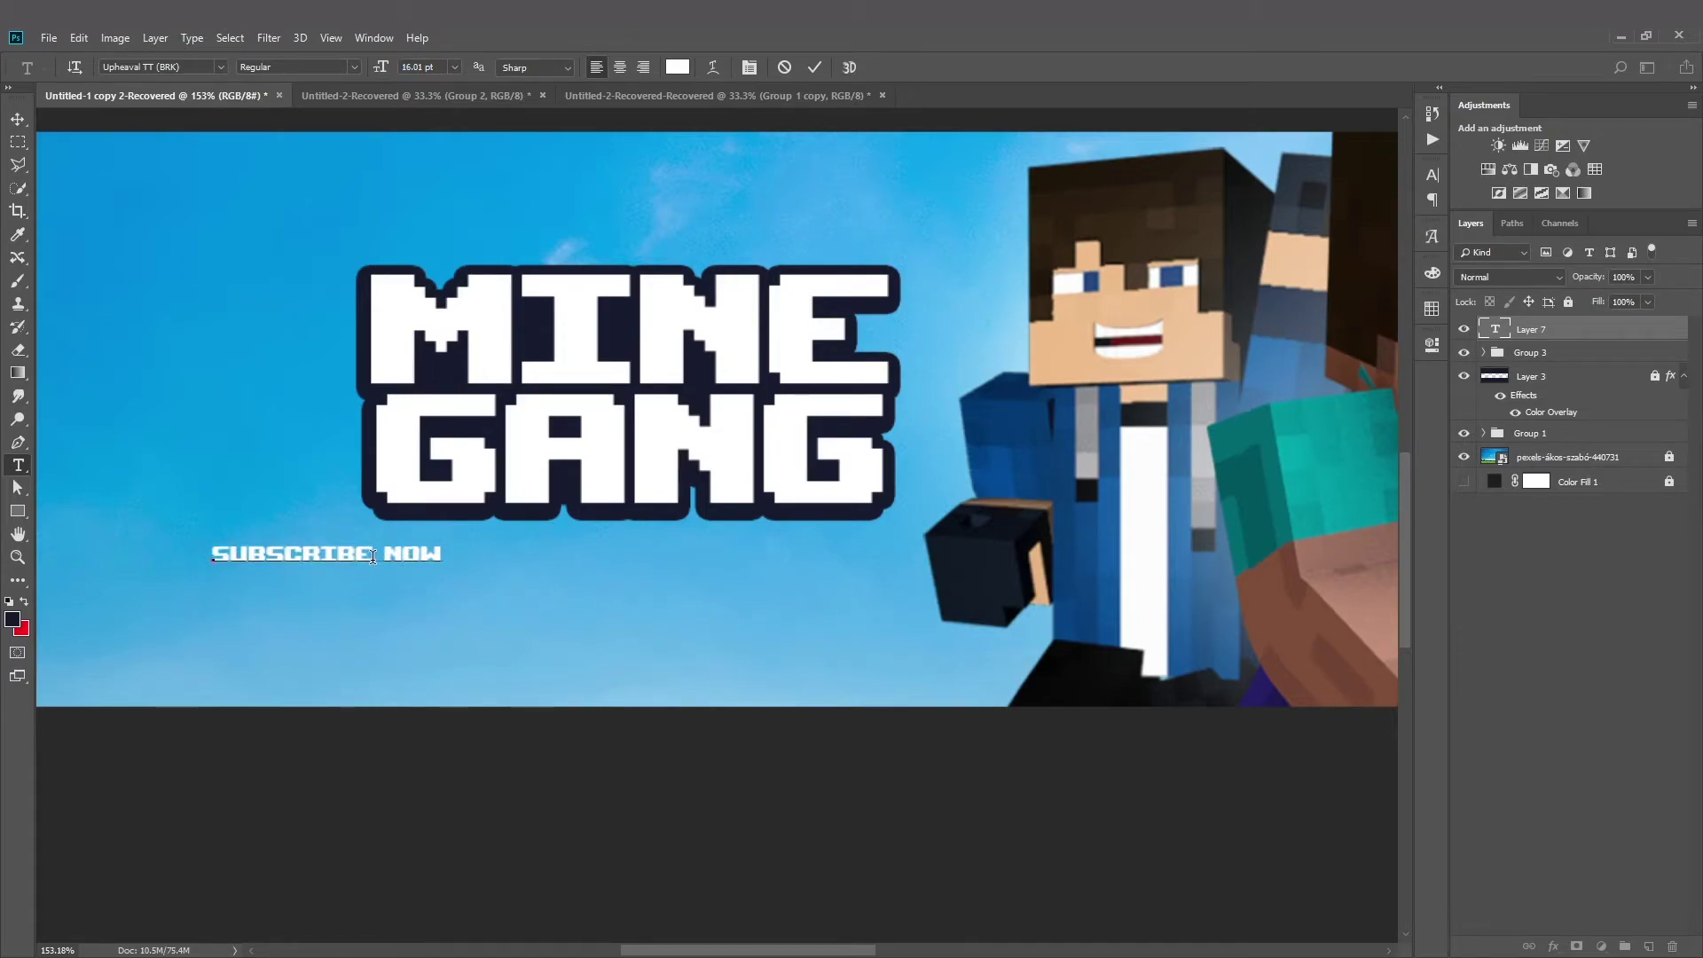
# - Place SUBSCRIBE NOW centred under the MINE GANG title, enlarged to 128.3%
pyautogui.click(21, 122)
pyautogui.moveTo(420, 557); pyautogui.dragTo(811, 522)
pyautogui.click(756, 536)
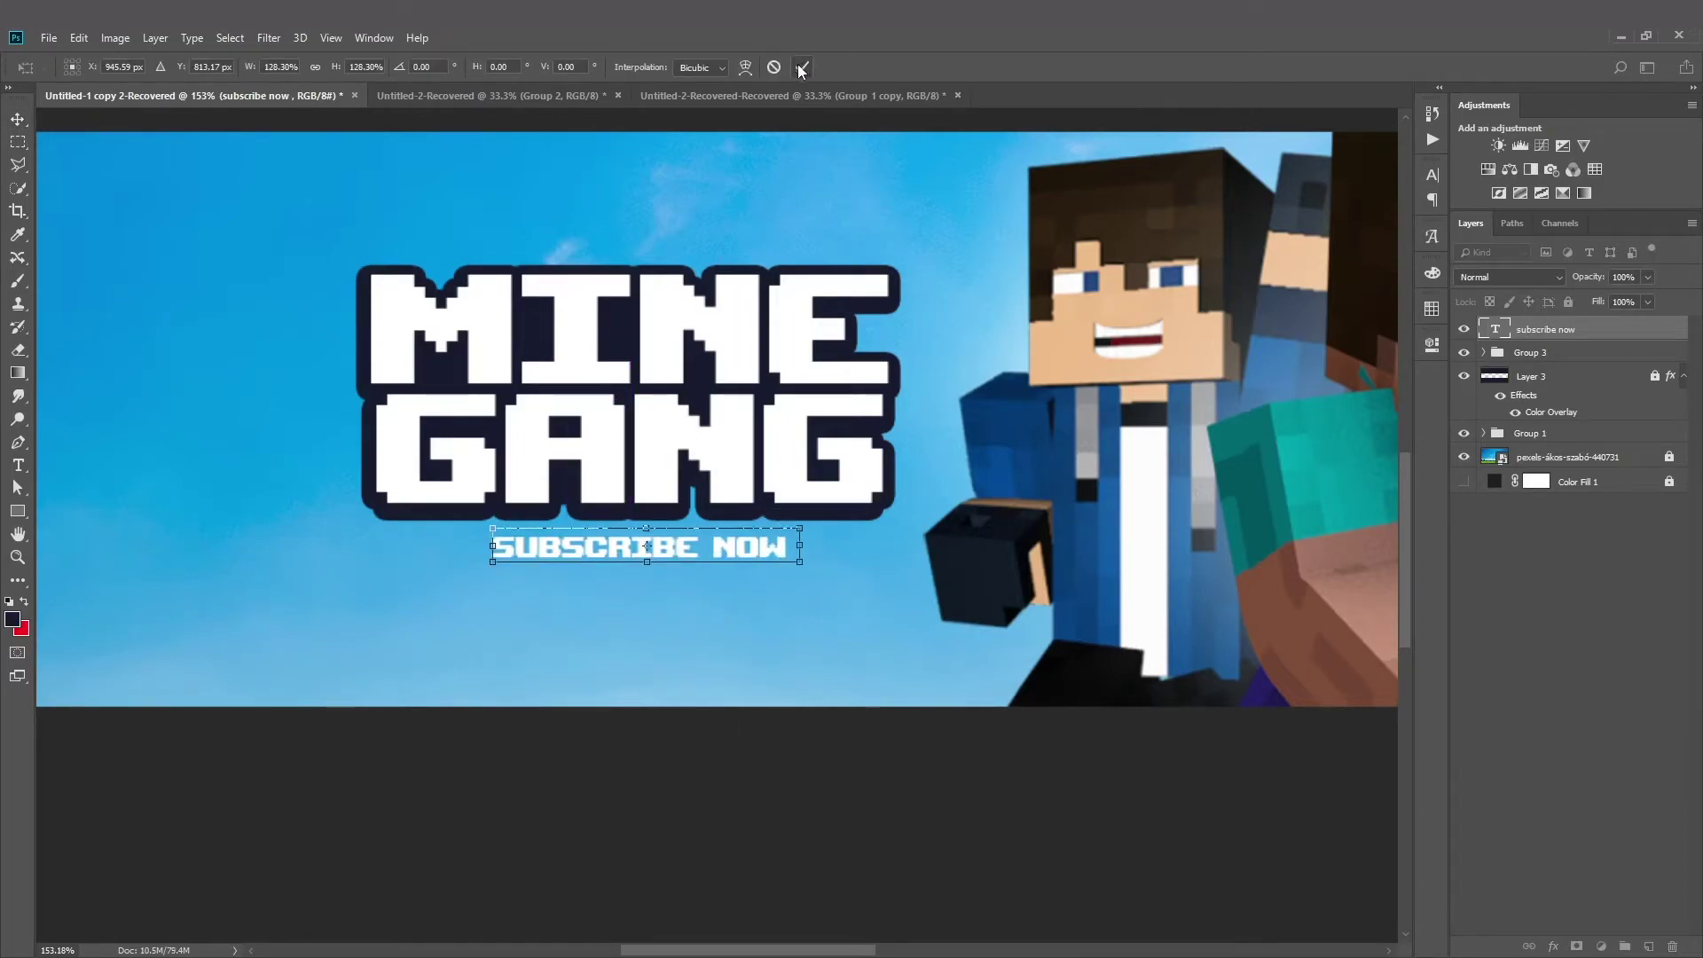
pyautogui.press('Return')
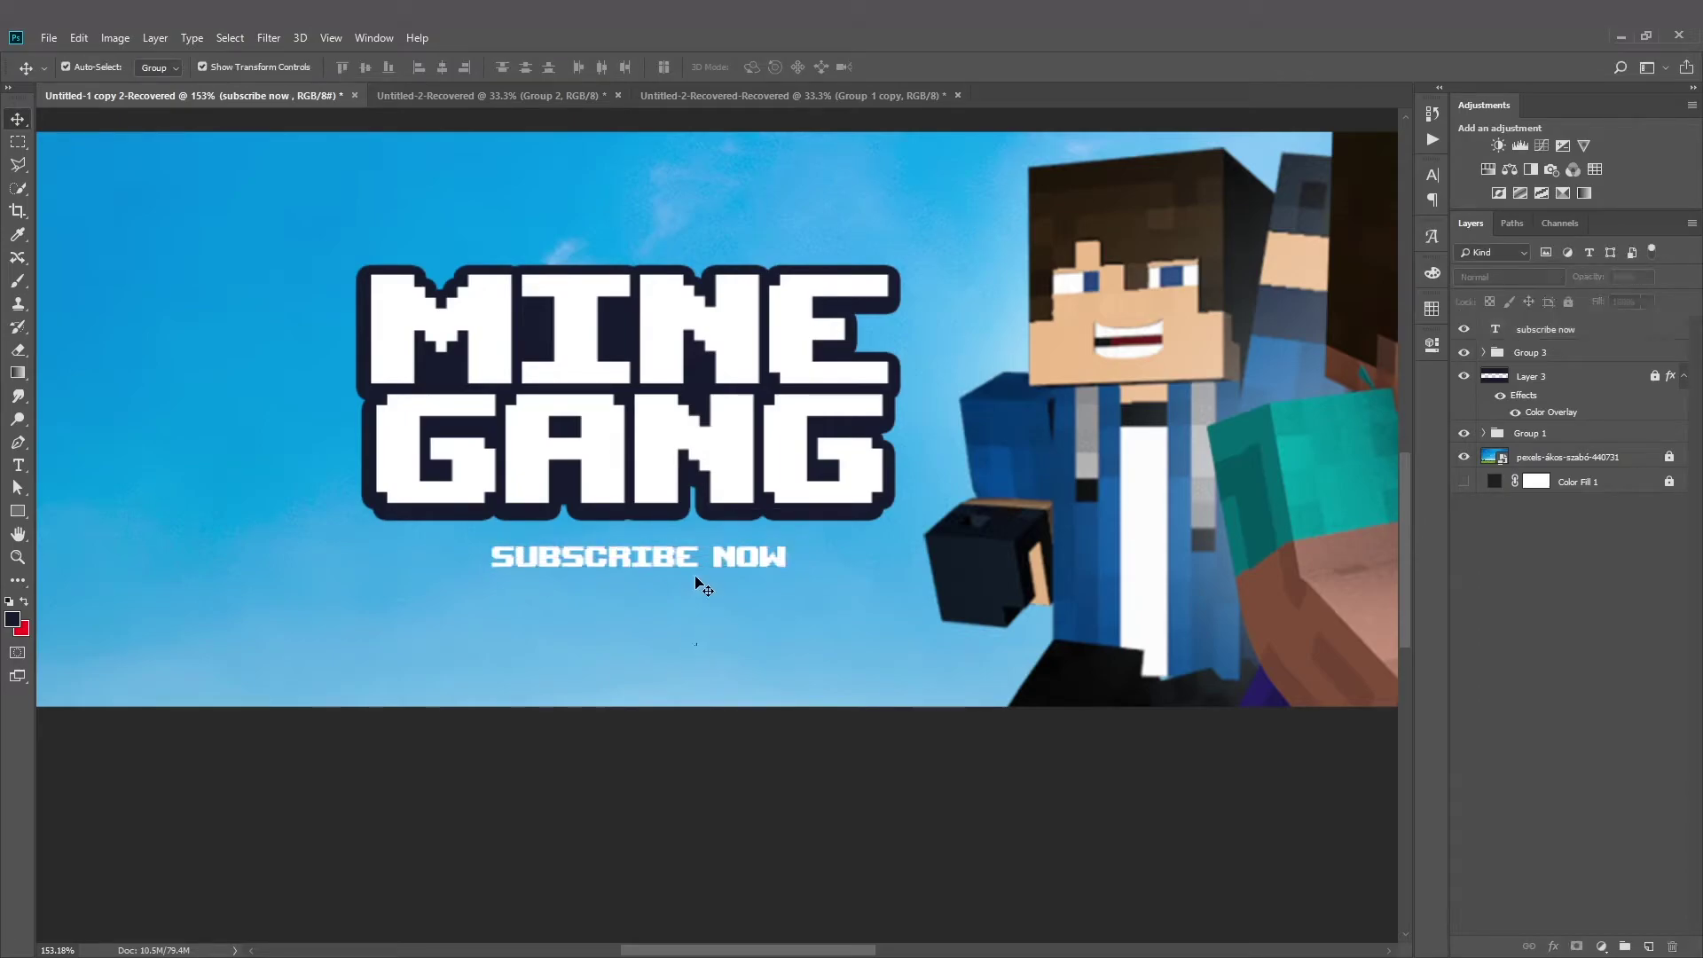
pyautogui.keyDown('shift'); pyautogui.click(698, 435); pyautogui.keyUp('shift')
pyautogui.click(676, 675)
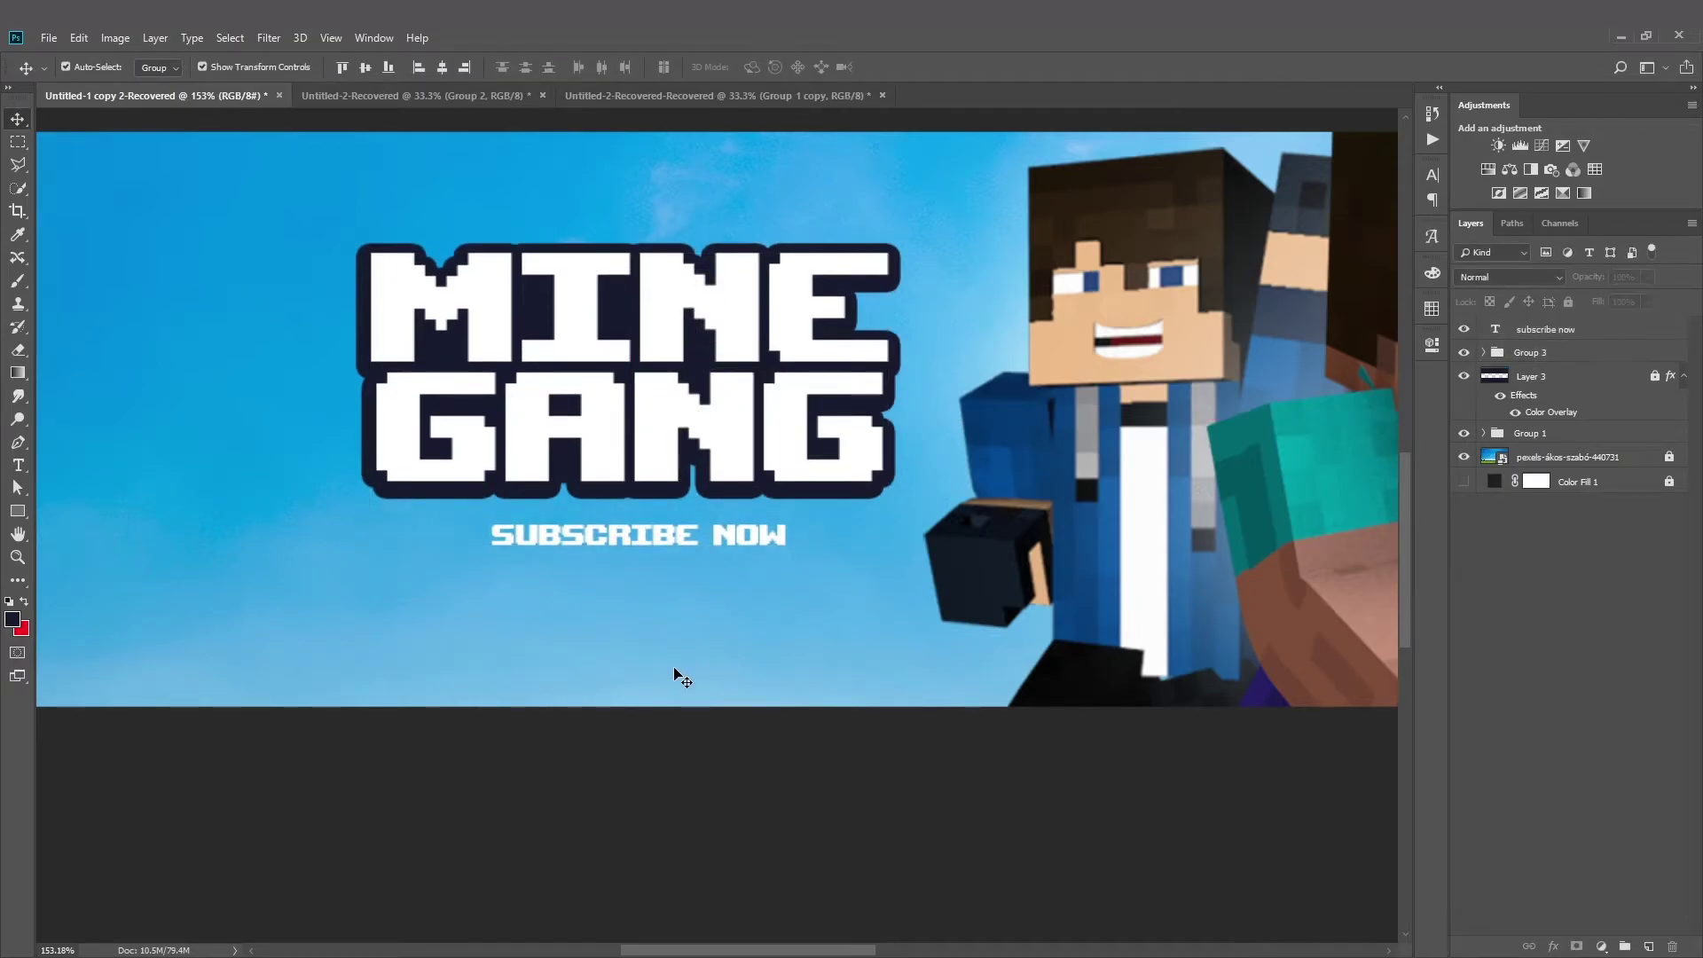
# - On a new top layer, paint a soft blue glow above the title with a large soft brush
pyautogui.hotkey('ctrl', '0')
pyautogui.scroll(-13, 671, 668)
pyautogui.scroll(10, 798, 541)
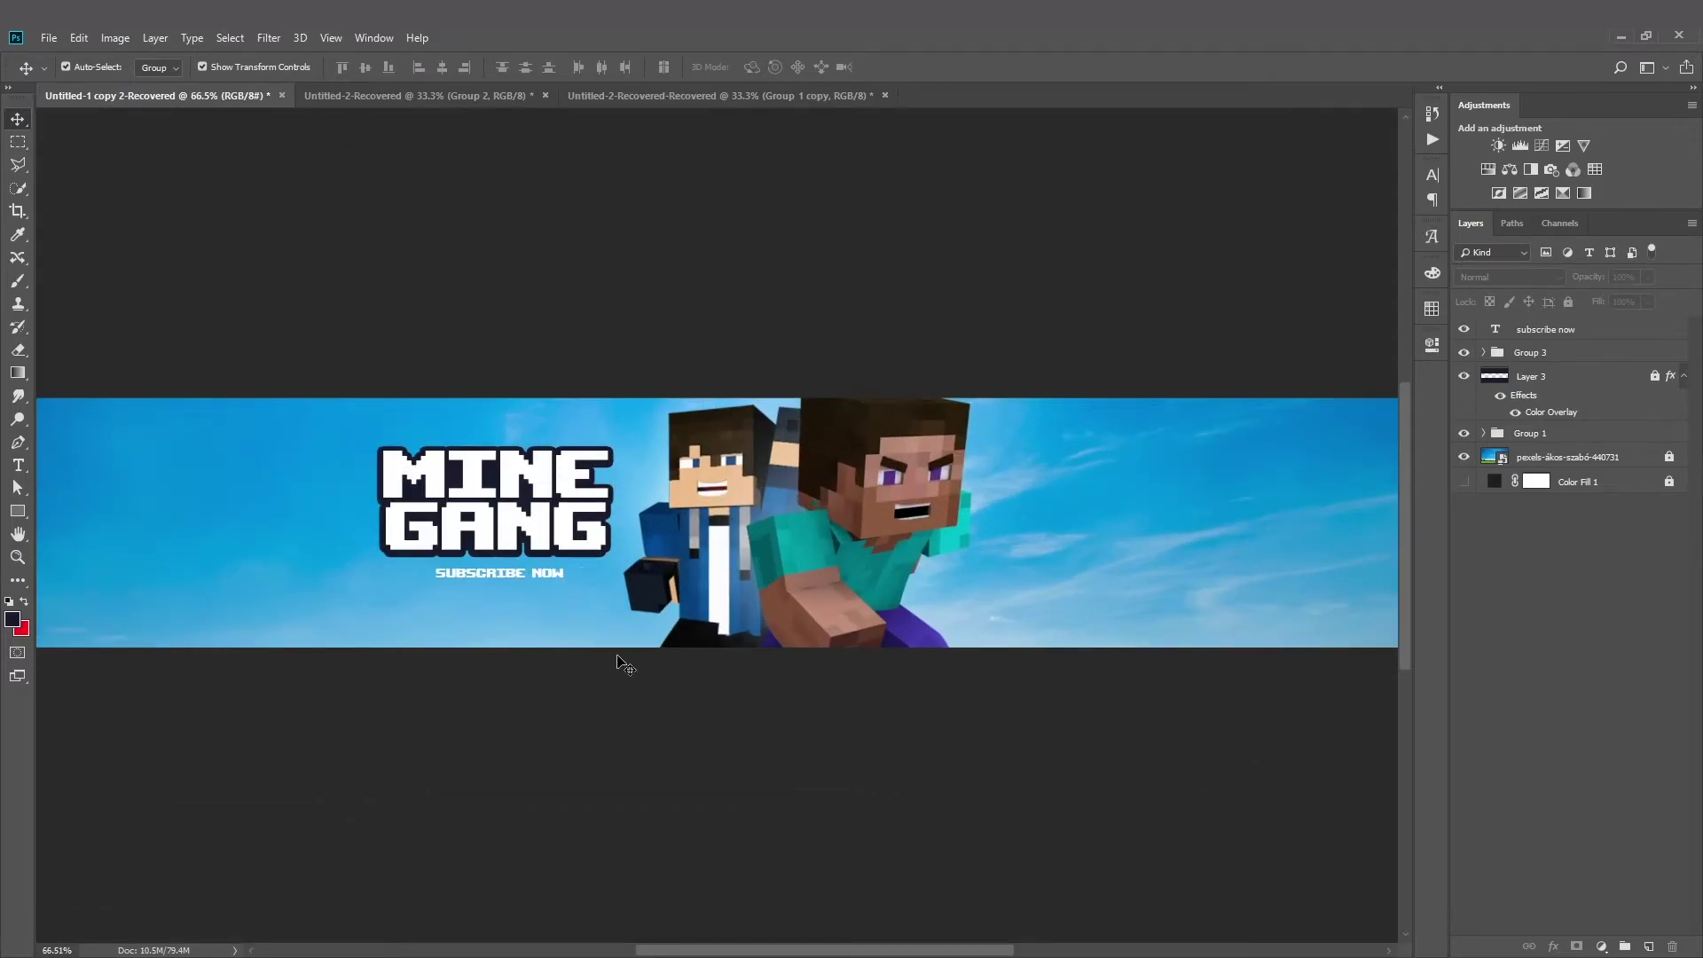
pyautogui.scroll(-3, 621, 657)
pyautogui.scroll(3, 647, 647)
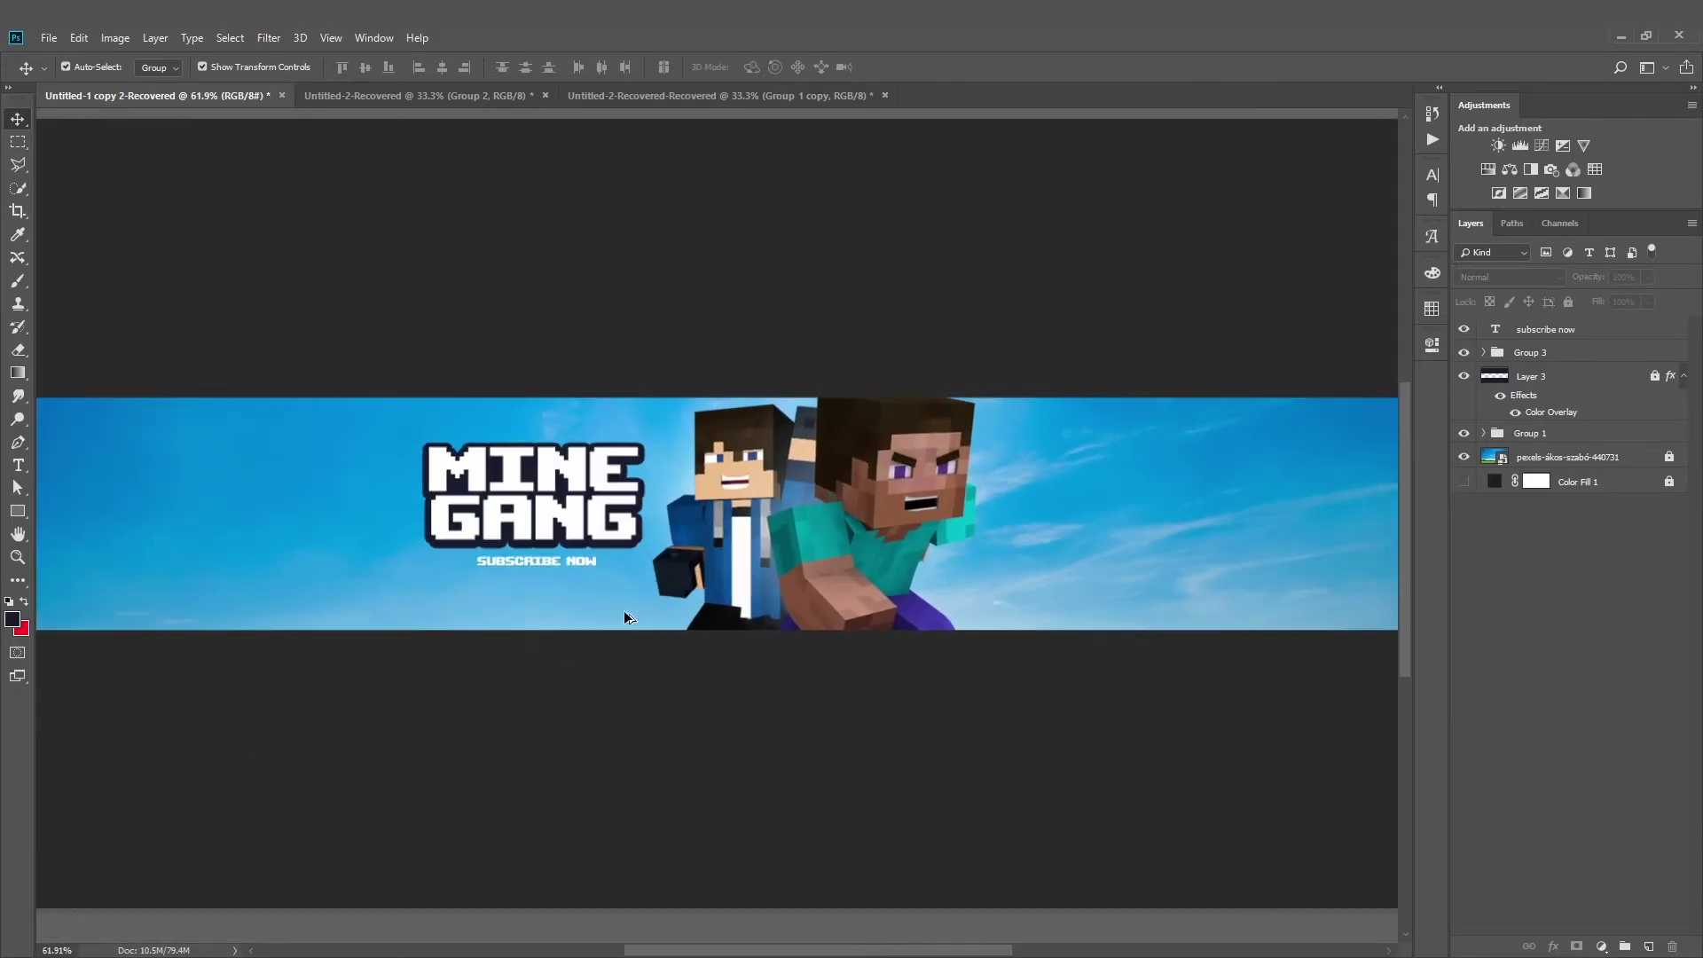
pyautogui.click(17, 280)
pyautogui.scroll(-2, 698, 563)
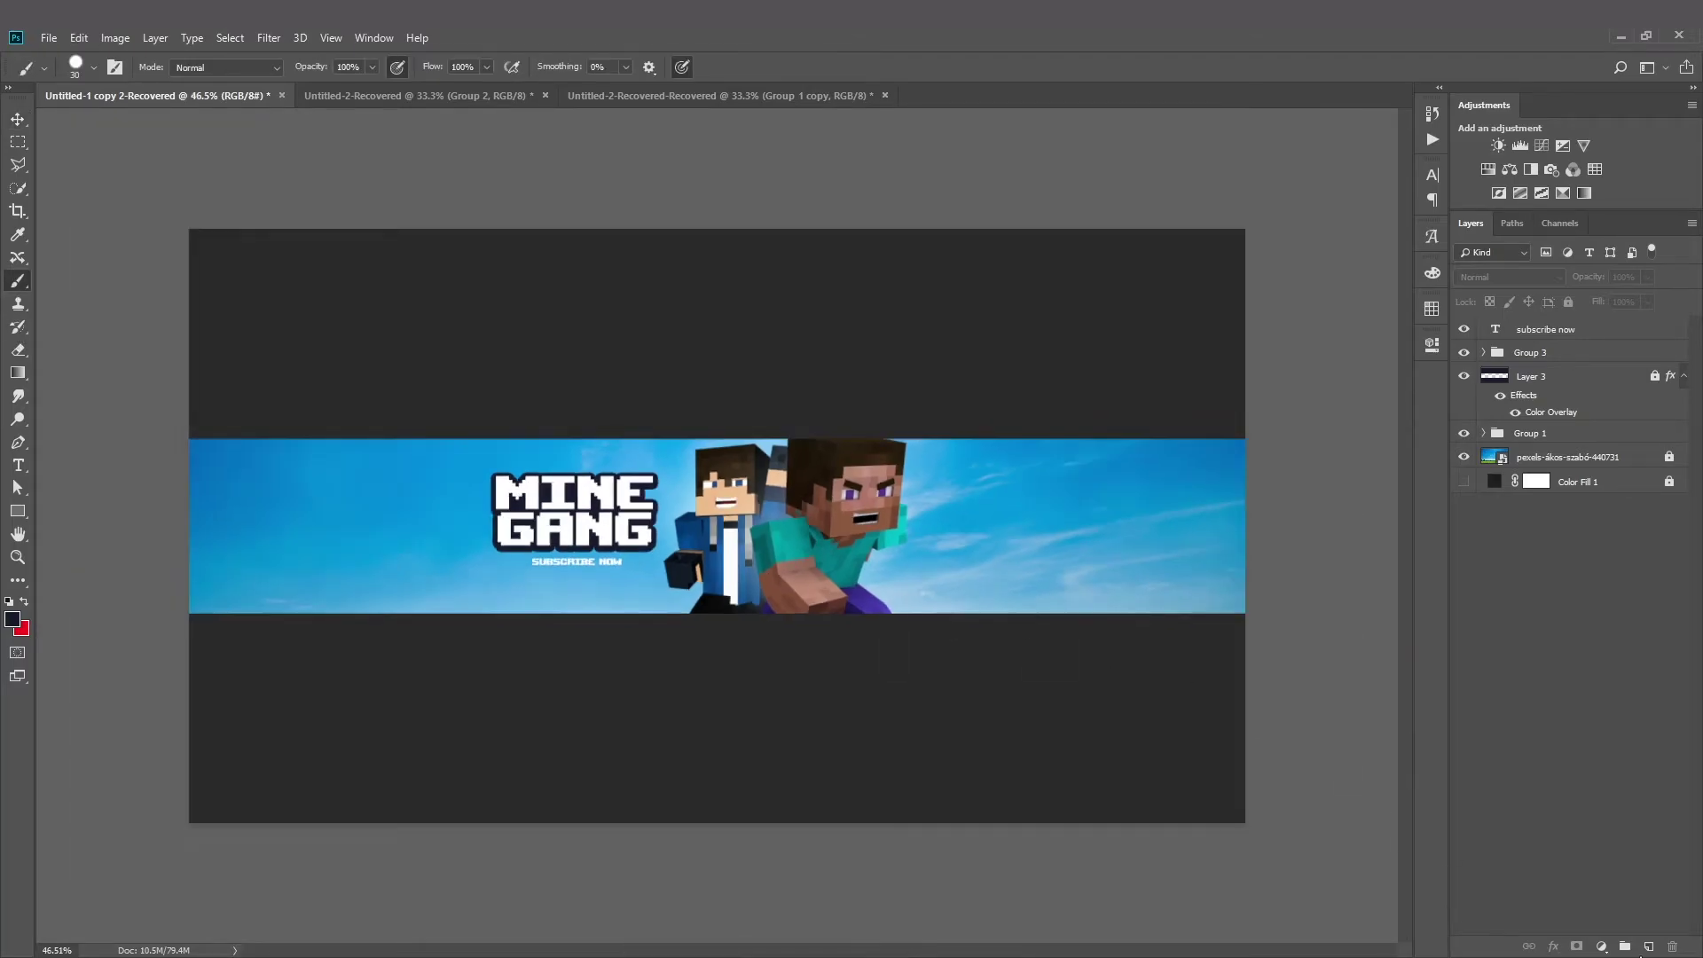
pyautogui.click(1648, 948)
pyautogui.scroll(4, 365, 536)
pyautogui.keyDown('alt'); pyautogui.click(326, 543); pyautogui.keyUp('alt')
pyautogui.moveTo(326, 543); pyautogui.dragTo(621, 547)
pyautogui.moveTo(415, 564)
pyautogui.mouseDown()
pyautogui.moveTo(383, 329)
pyautogui.moveTo(423, 250)
pyautogui.moveTo(499, 413)
pyautogui.mouseUp()
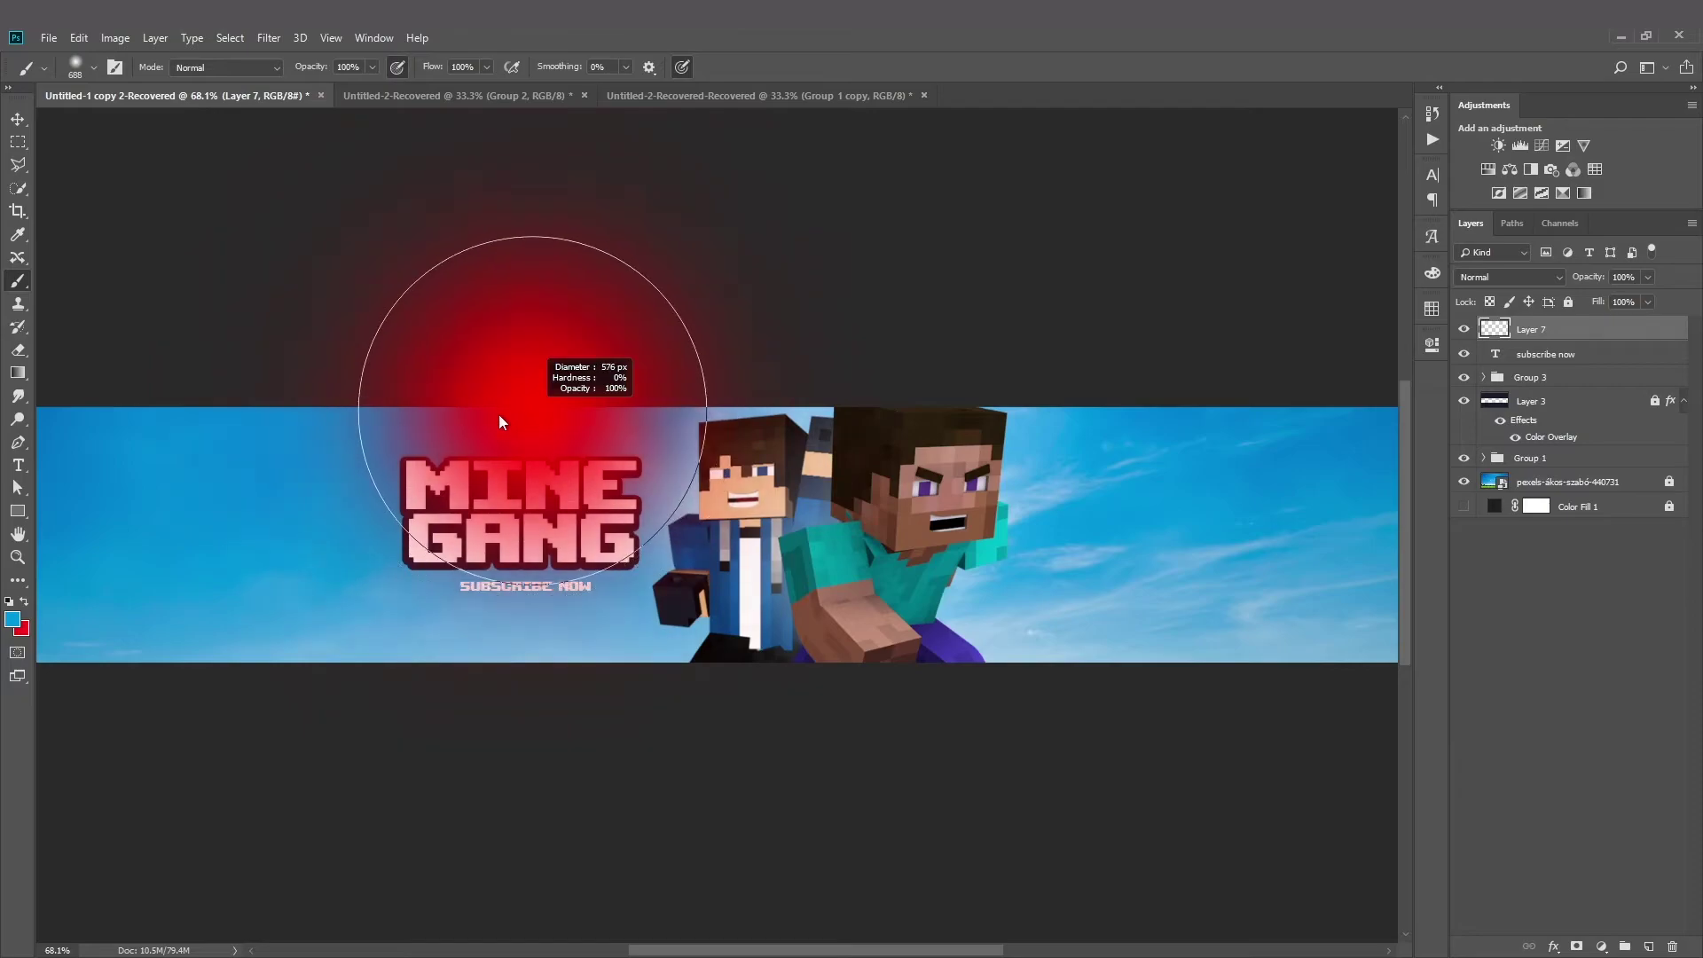
pyautogui.click(461, 397)
# - Move Layer 7 beneath Layer 3 and set its blend mode to Screen
pyautogui.moveTo(1617, 328); pyautogui.dragTo(1518, 448)
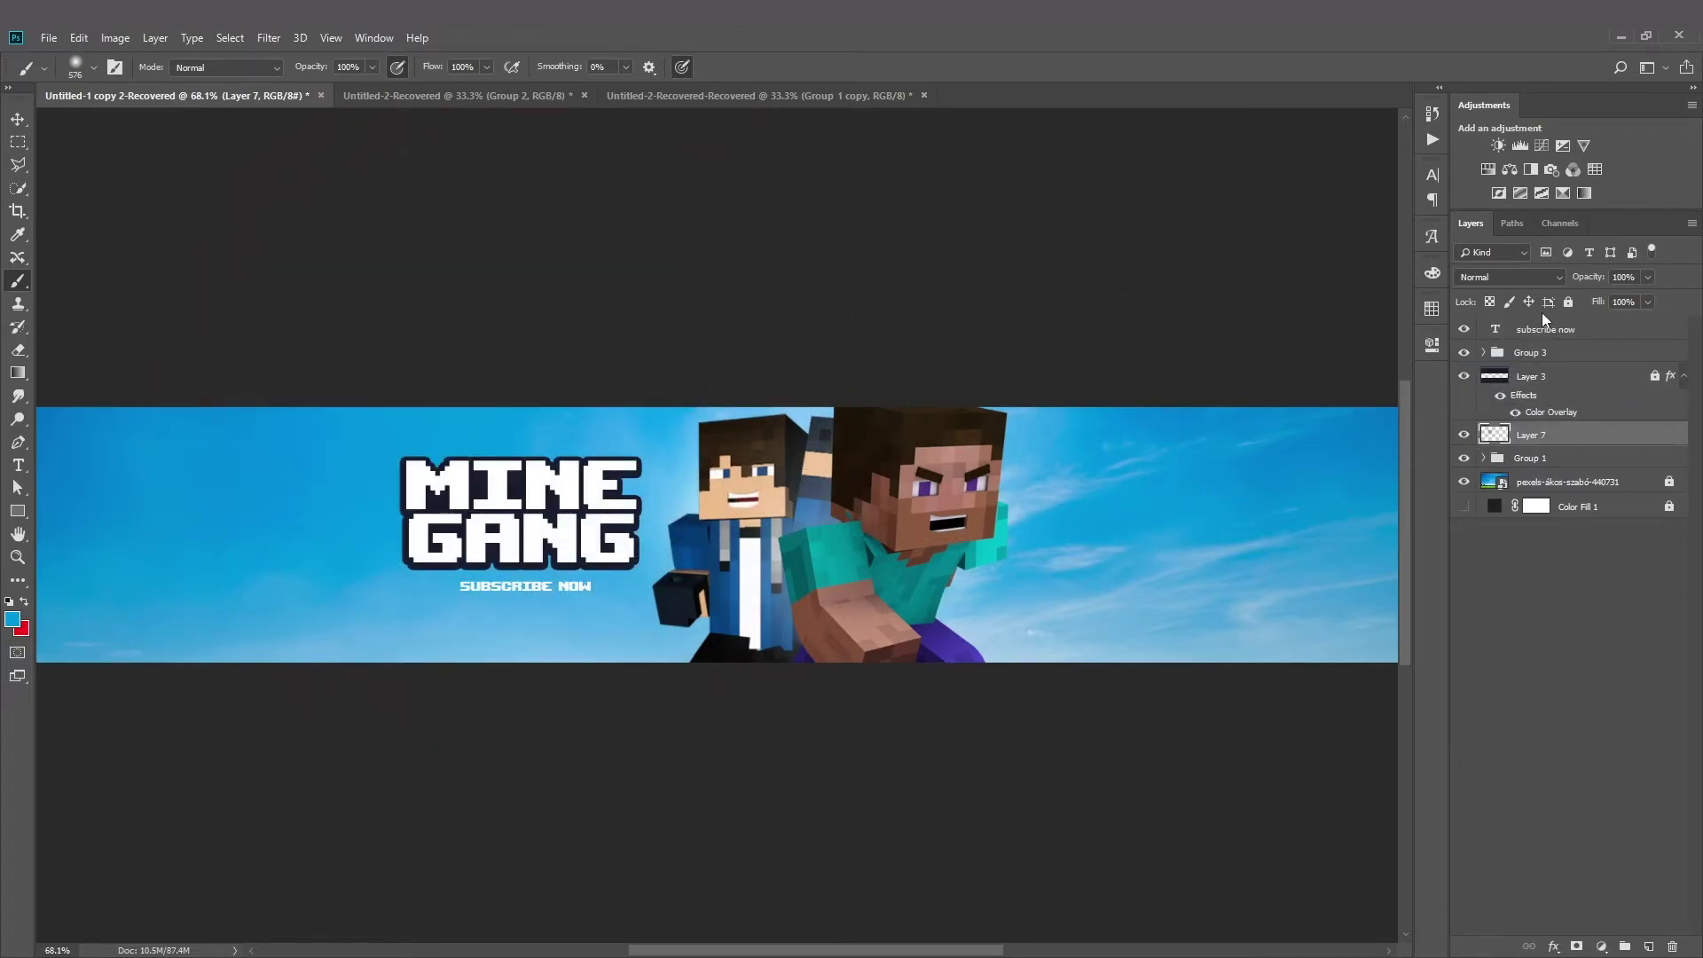
pyautogui.click(1516, 275)
pyautogui.click(1508, 428)
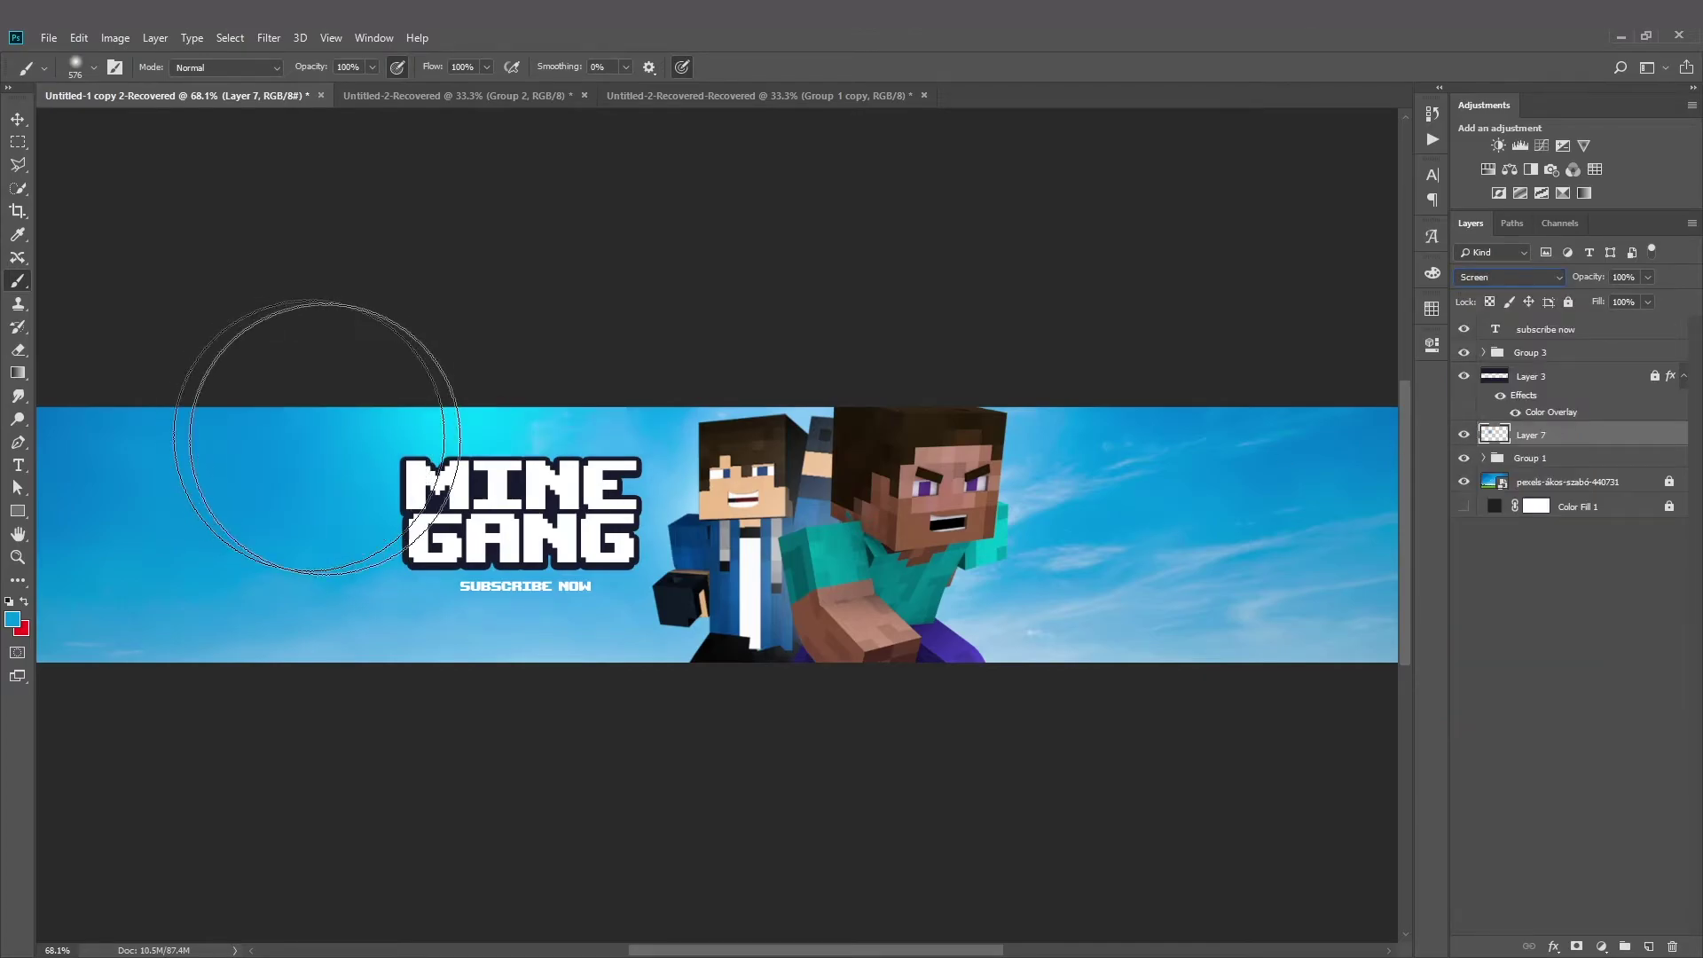
# - Paint more soft blue glow across the banner and below the logo, then set Layer 7 opacity to 76%
pyautogui.moveTo(495, 450); pyautogui.dragTo(612, 449)
pyautogui.click(565, 303)
pyautogui.scroll(-4, 667, 692)
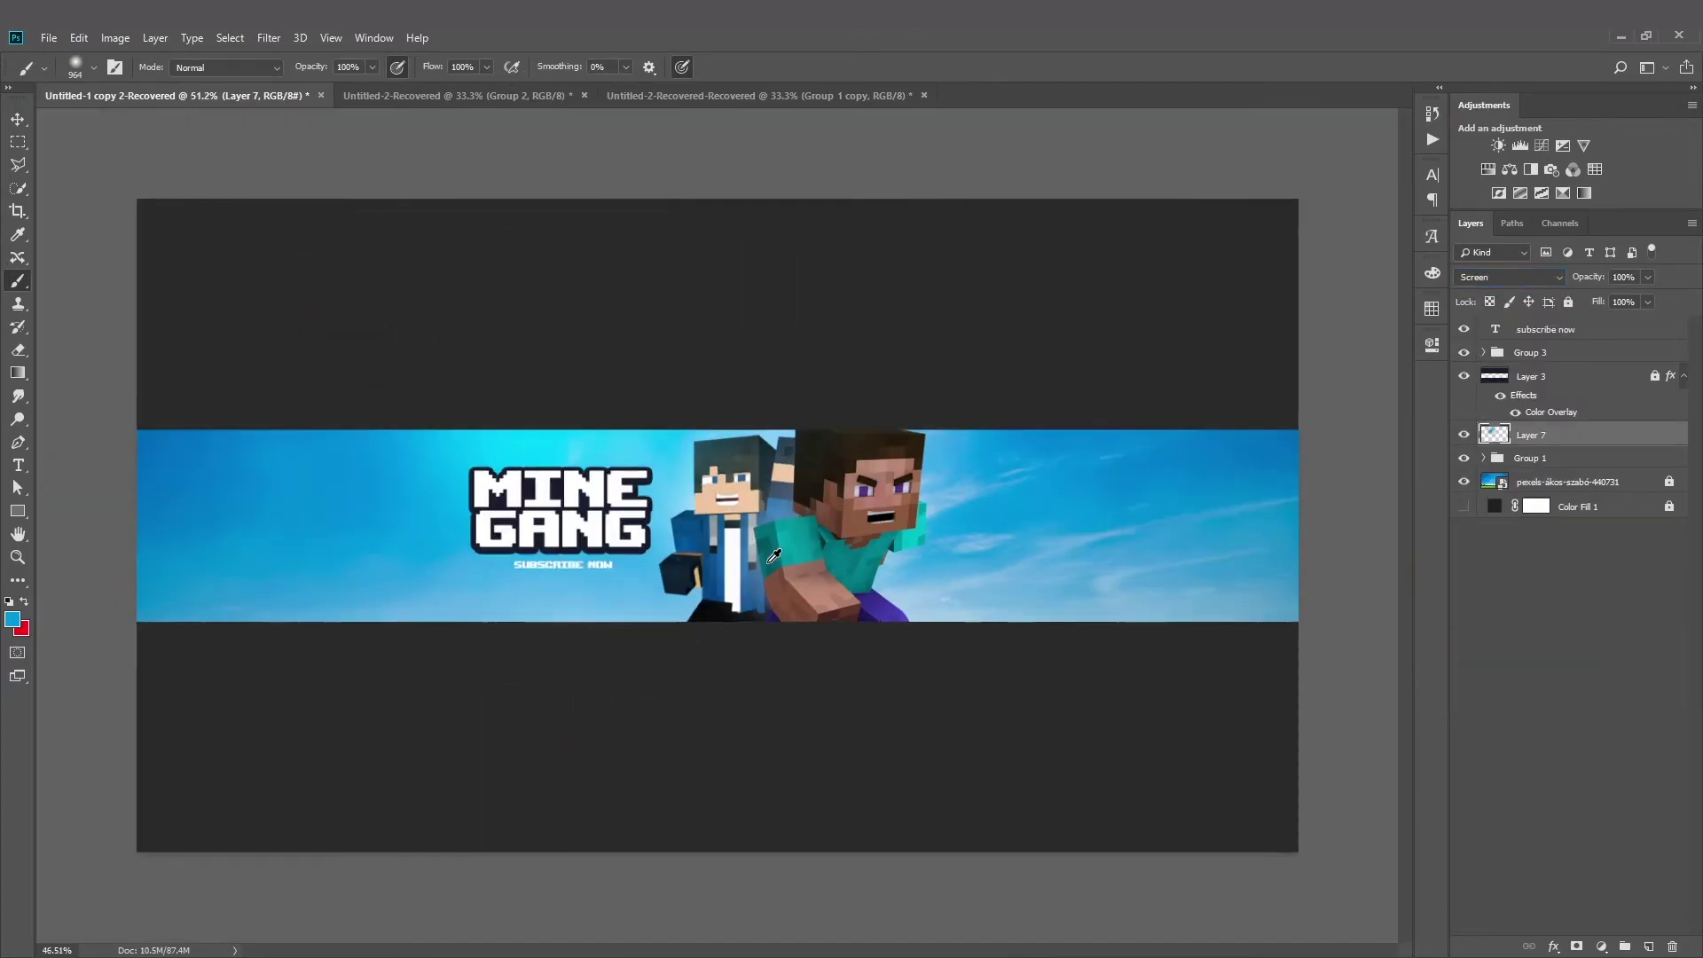
pyautogui.keyDown('alt'); pyautogui.scroll(2, 670, 689); pyautogui.keyUp('alt')
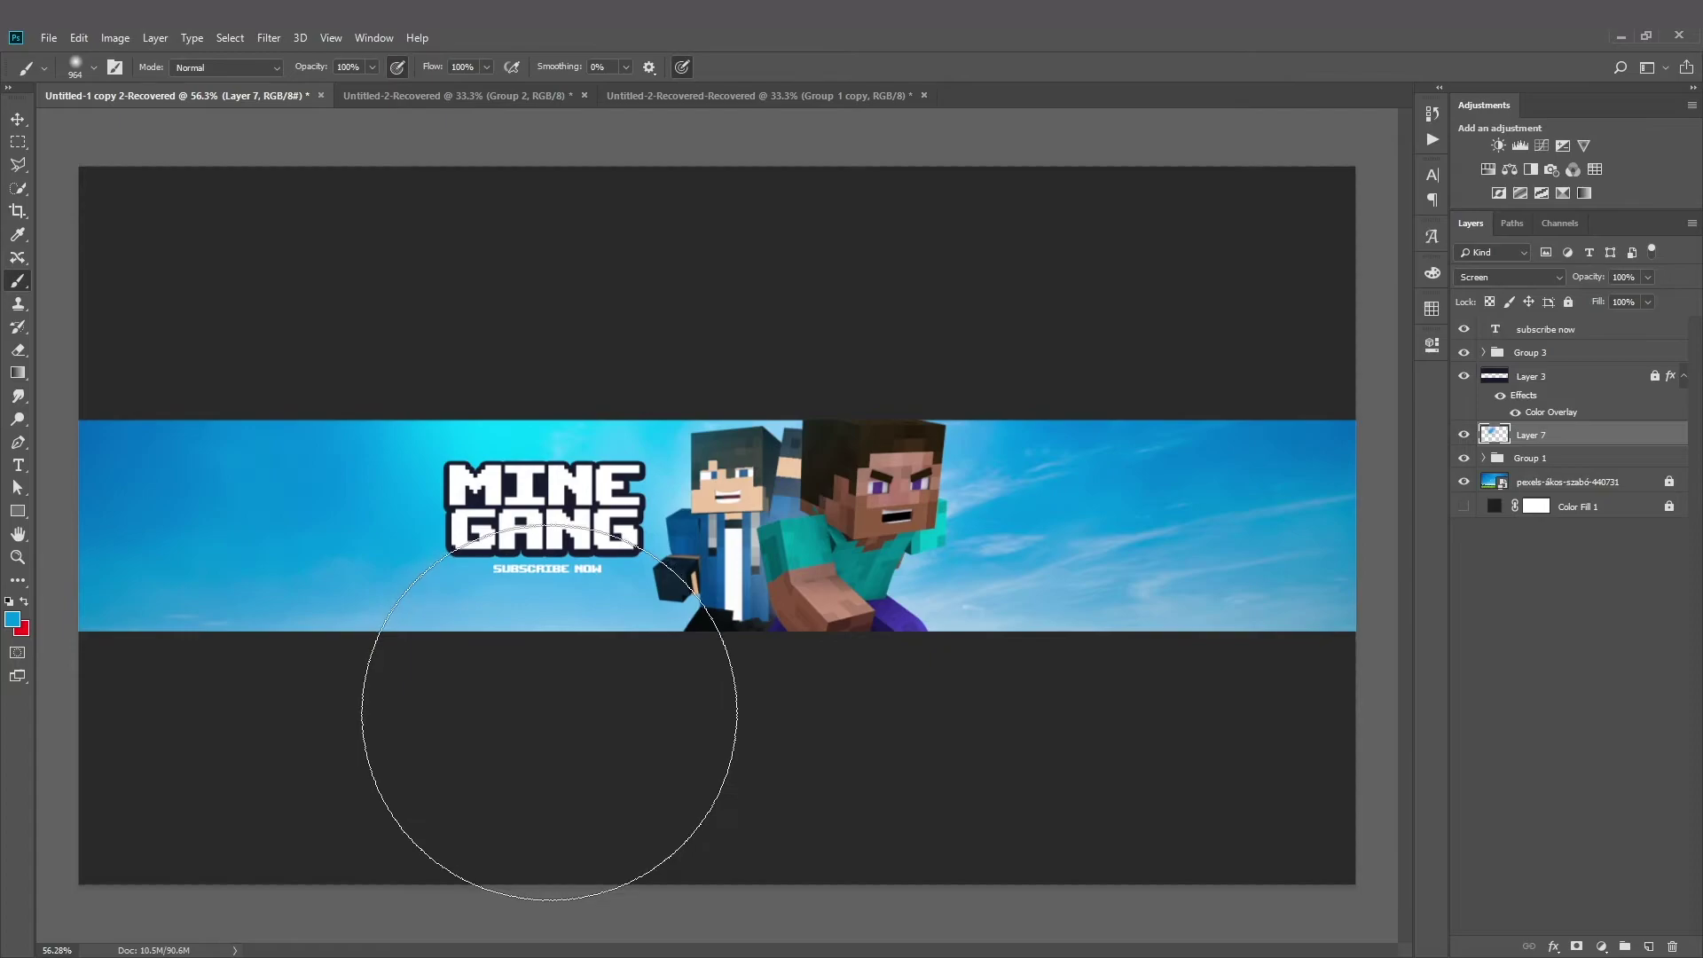
pyautogui.click(566, 716)
pyautogui.scroll(-3, 891, 617)
pyautogui.scroll(3, 932, 599)
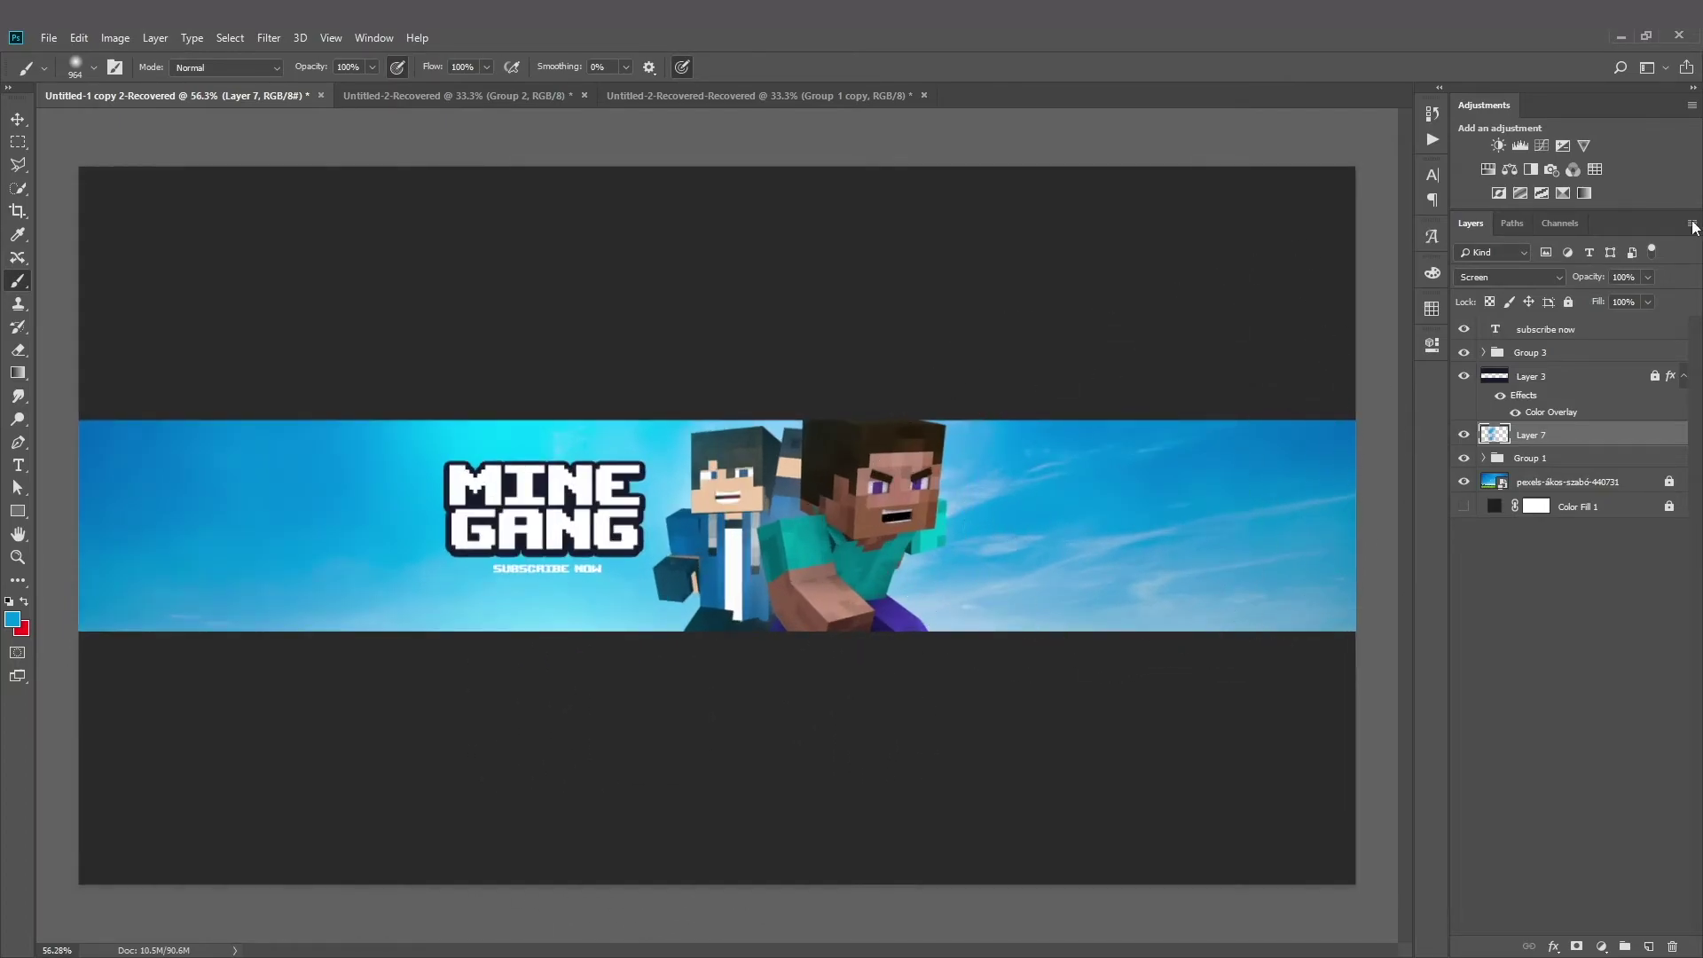
pyautogui.moveTo(1636, 296); pyautogui.dragTo(1628, 299)
pyautogui.keyDown('alt'); pyautogui.scroll(-2, 155, 147); pyautogui.keyUp('alt')
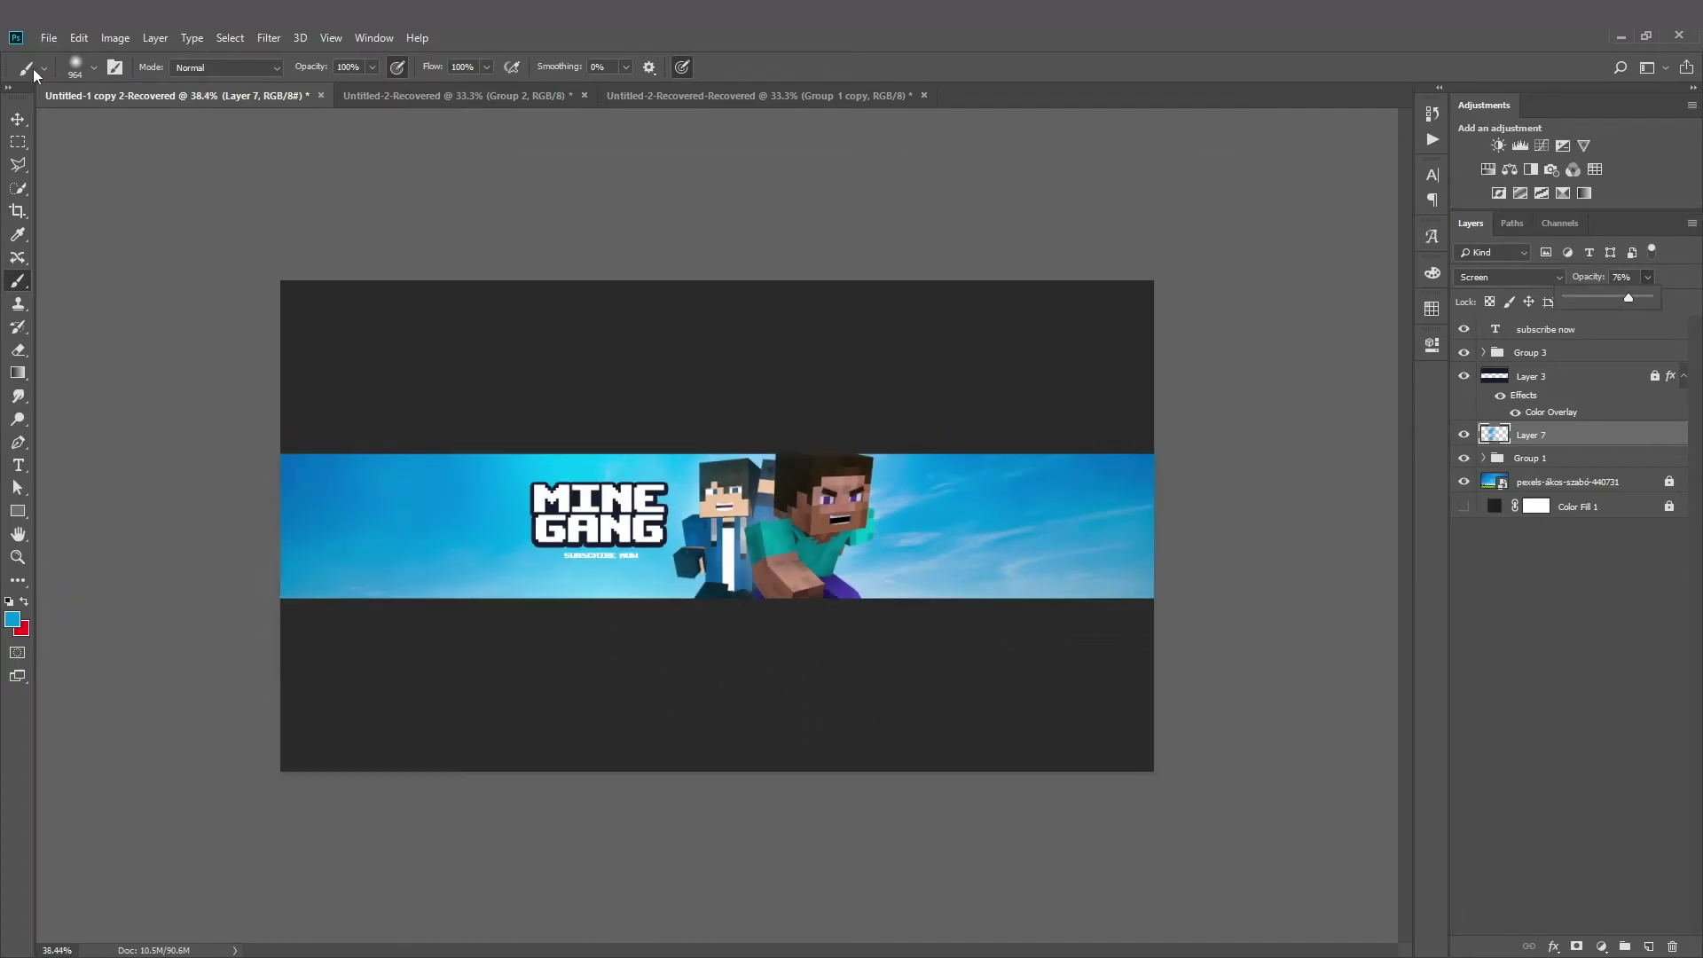
pyautogui.click(16, 120)
# - Fit the map texture into the banner strip and place its layer below Group 1
pyautogui.click(1465, 436)
pyautogui.click(1465, 437)
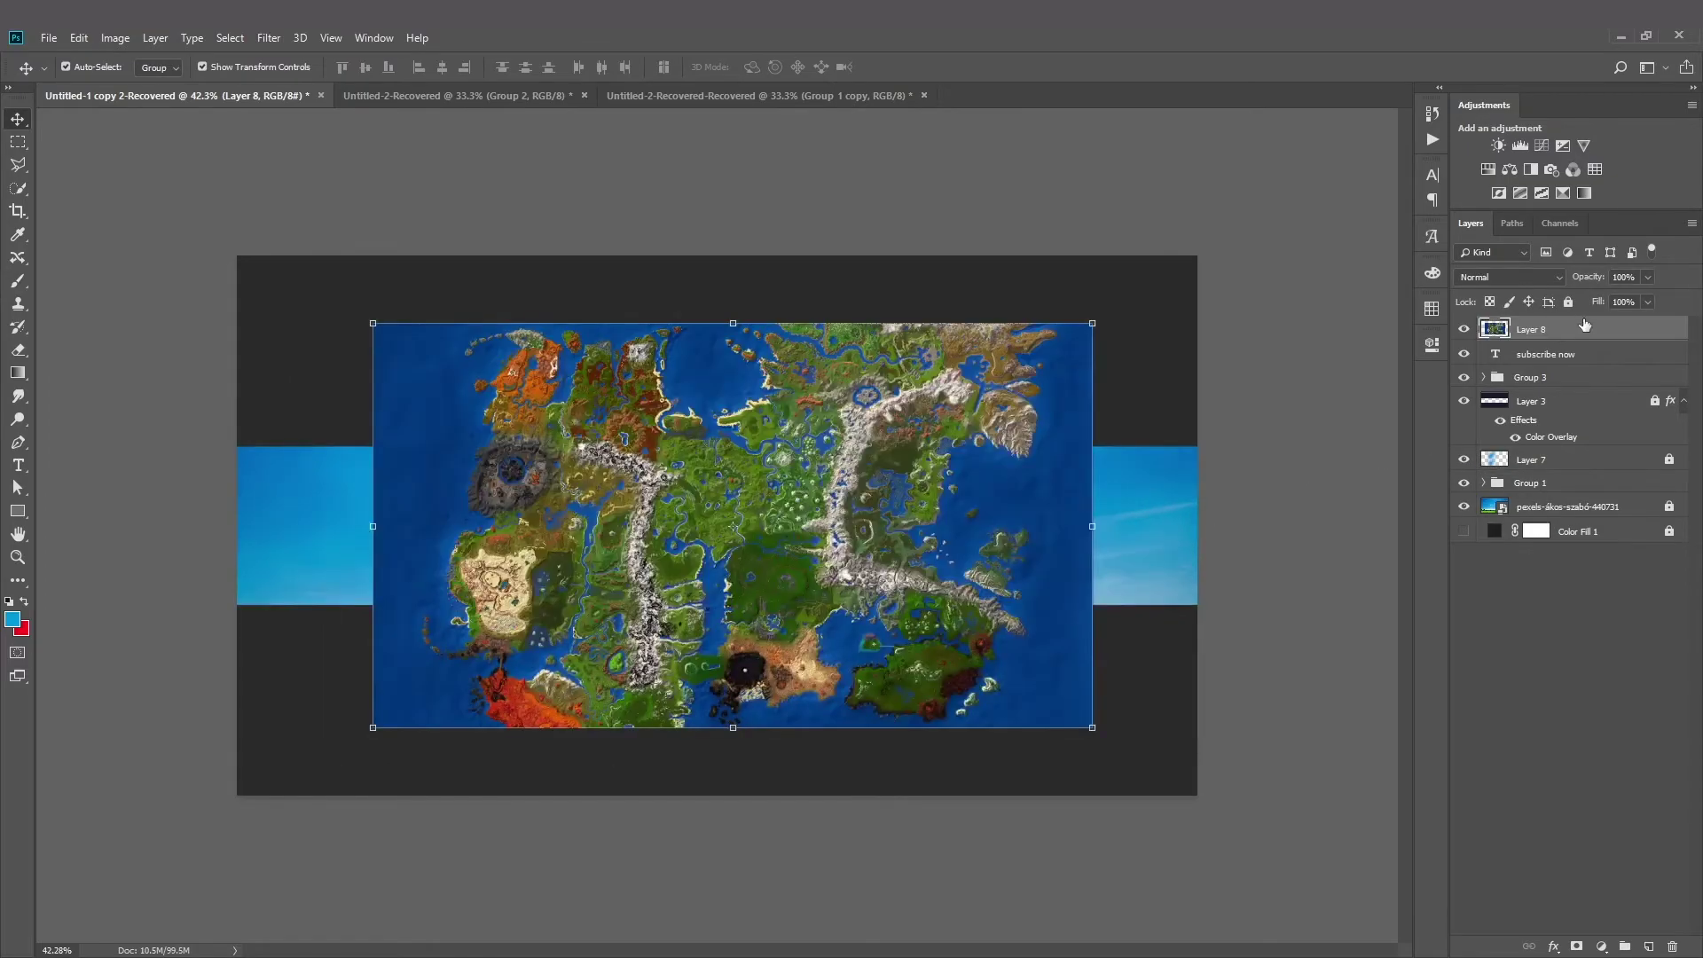
pyautogui.moveTo(1584, 325); pyautogui.dragTo(1558, 446)
pyautogui.moveTo(818, 478); pyautogui.dragTo(1224, 466)
pyautogui.moveTo(1493, 424); pyautogui.dragTo(1500, 494)
# - Set the map layer's blend mode to Soft Light
pyautogui.click(1520, 274)
pyautogui.click(1481, 352)
pyautogui.press('Down')
pyautogui.press('Down')
pyautogui.press('Down')
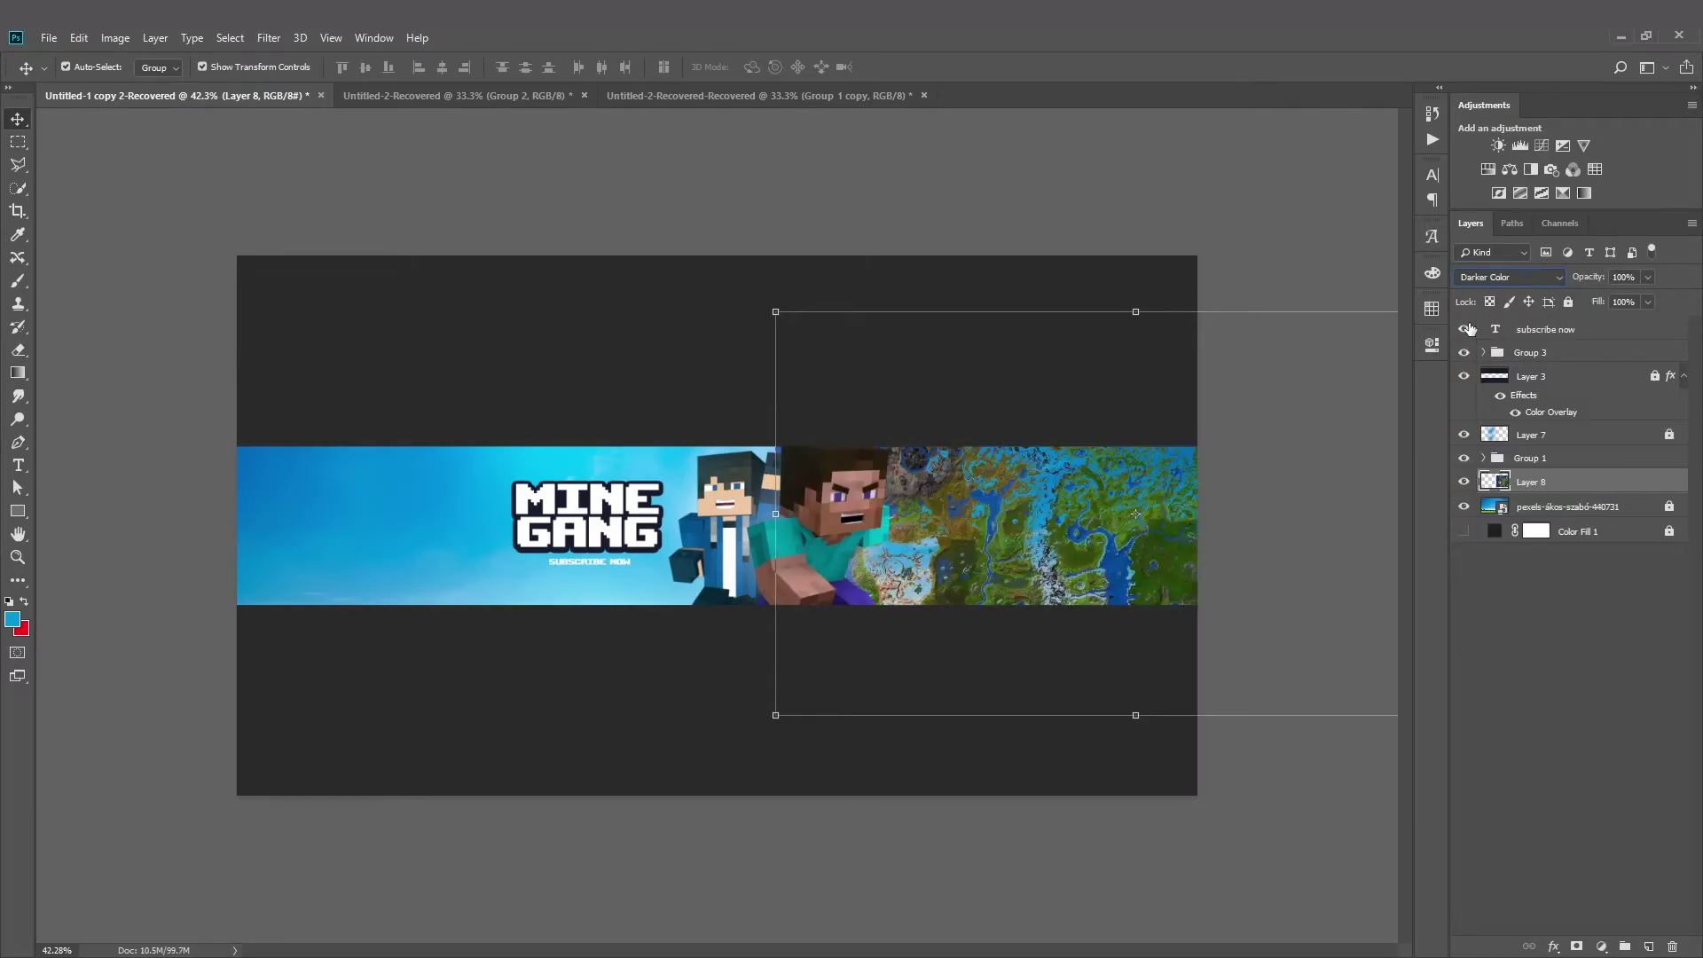
pyautogui.press('Down')
pyautogui.press('Down')
pyautogui.press('Down')
pyautogui.press('Down')
pyautogui.press('Down')
pyautogui.press('Down')
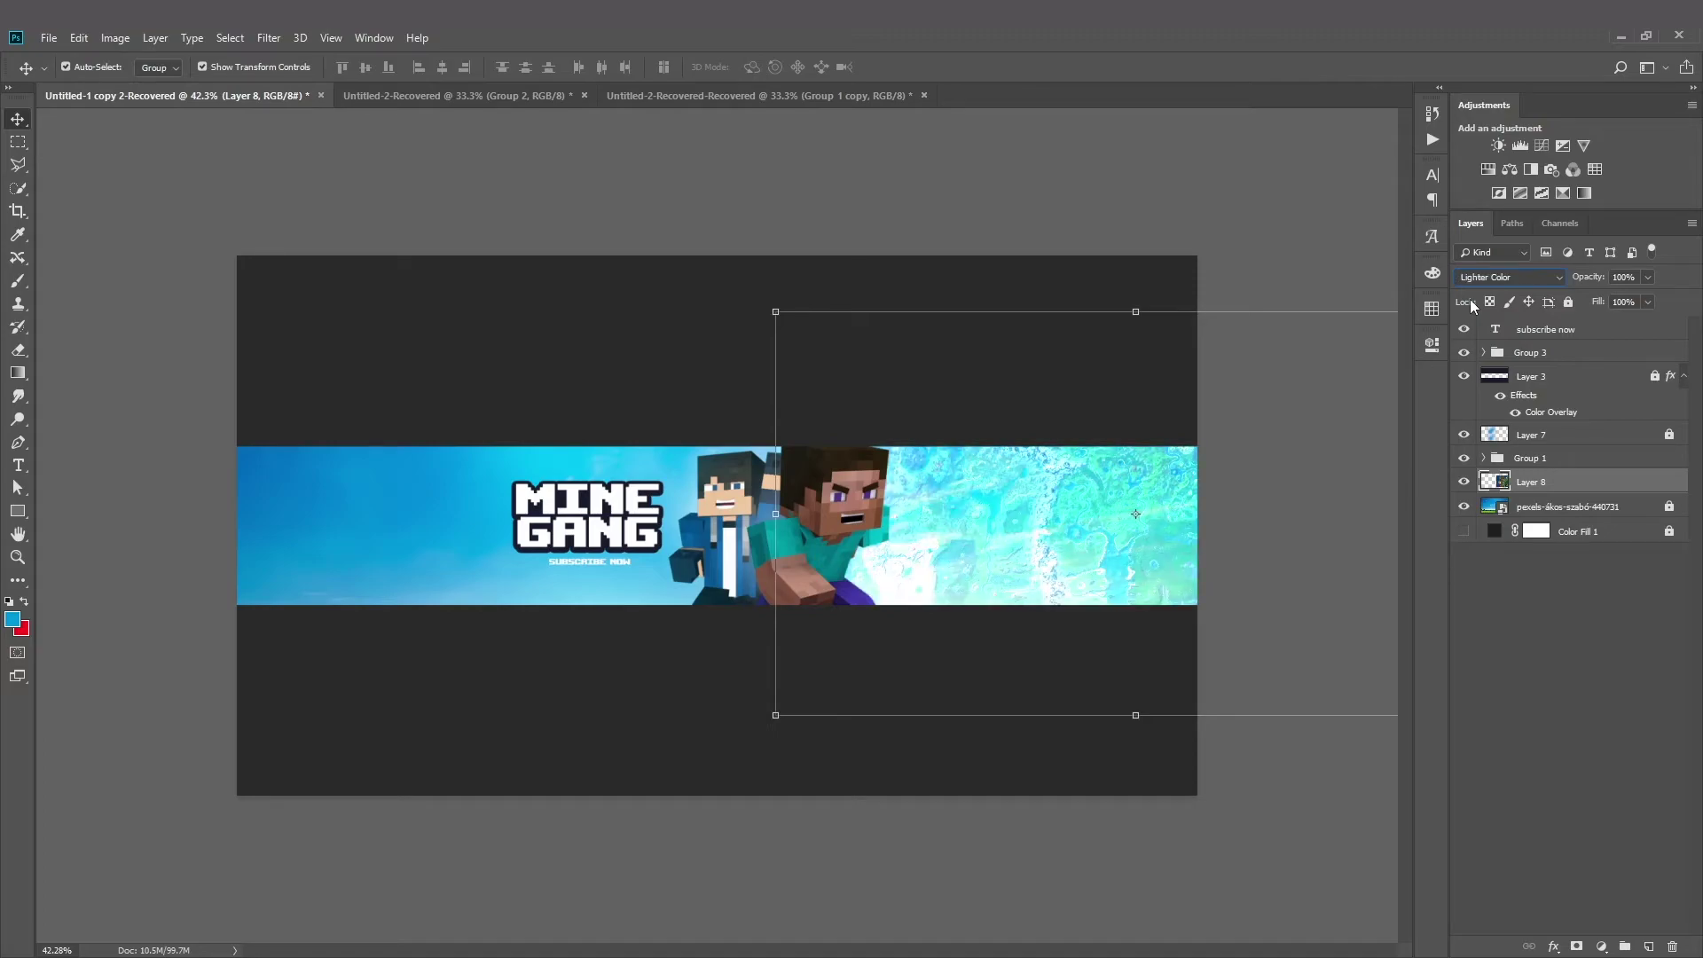
pyautogui.click(1063, 136)
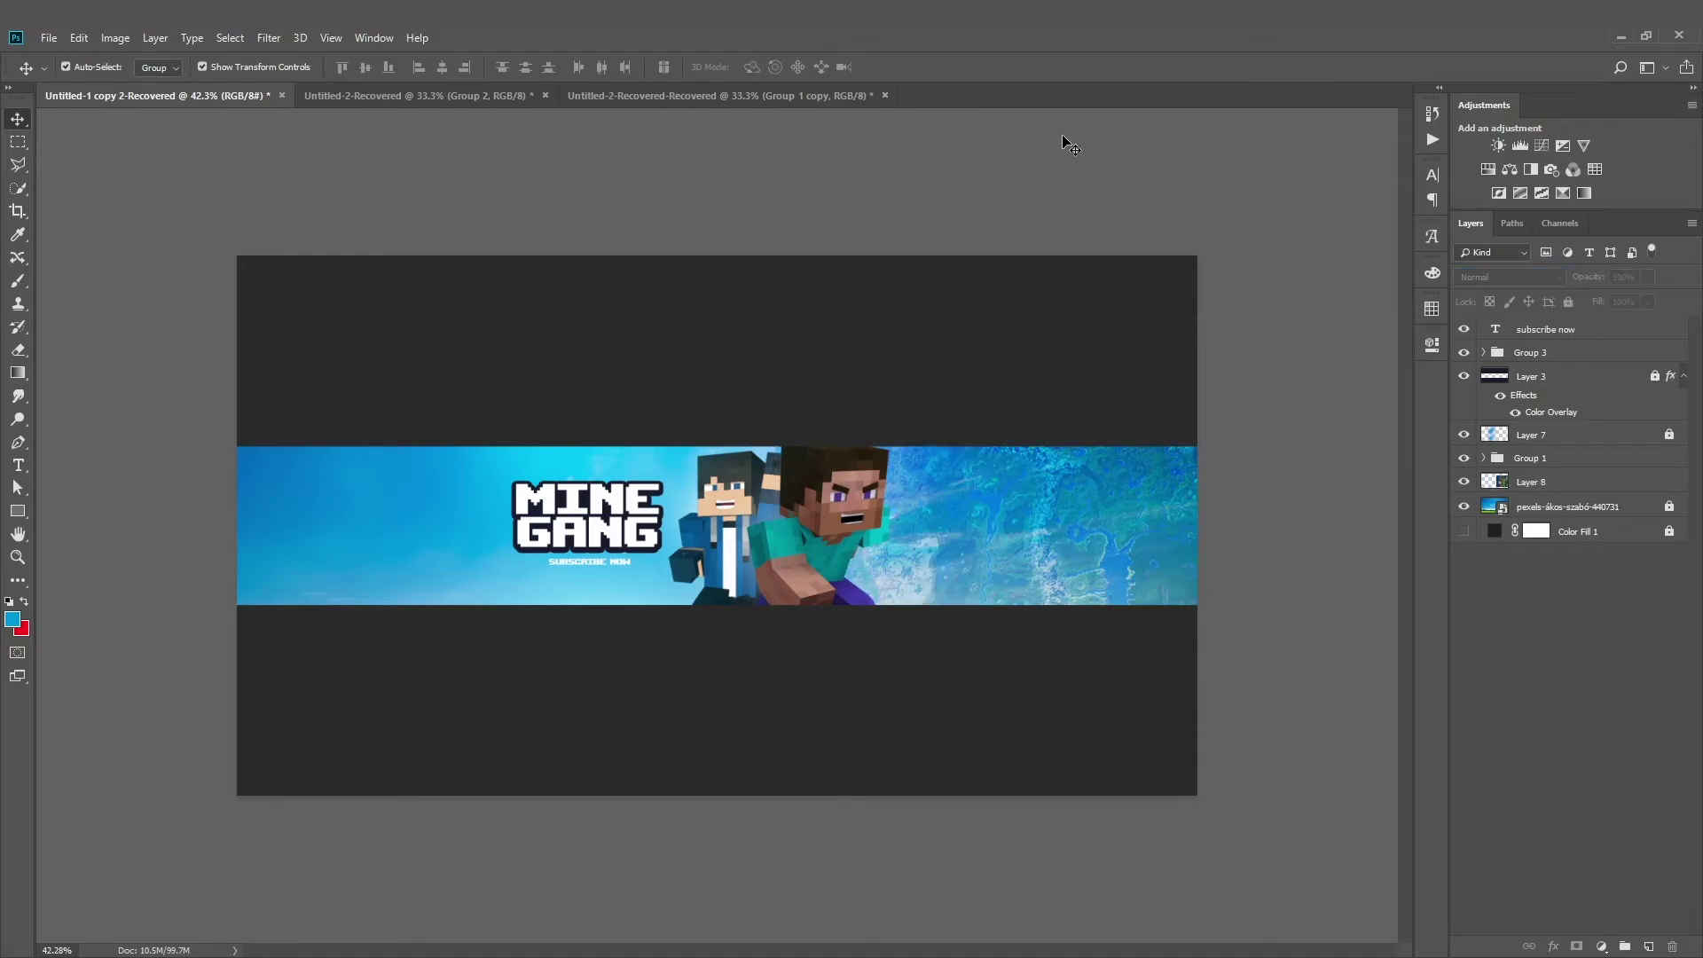
pyautogui.scroll(2, 945, 466)
pyautogui.scroll(-2, 945, 466)
pyautogui.scroll(7, 958, 506)
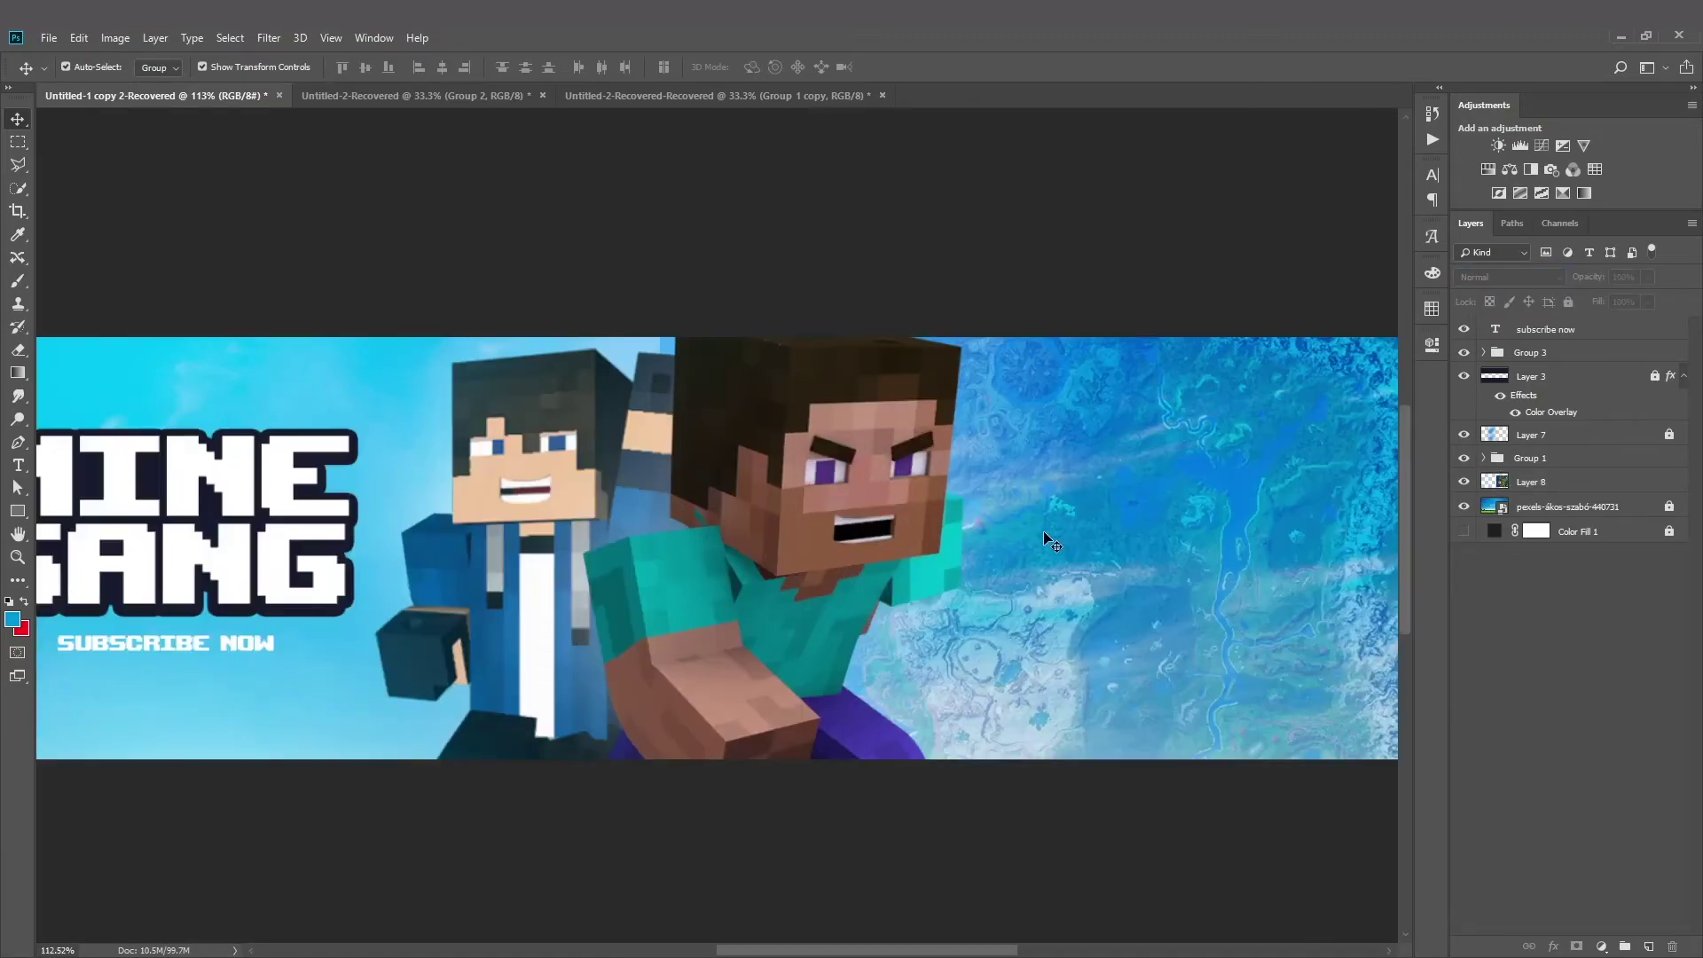
# - Shift the map texture further right behind the characters and review the result
pyautogui.moveTo(1050, 533); pyautogui.dragTo(1076, 537)
pyautogui.scroll(-7, 892, 525)
pyautogui.click(583, 296)
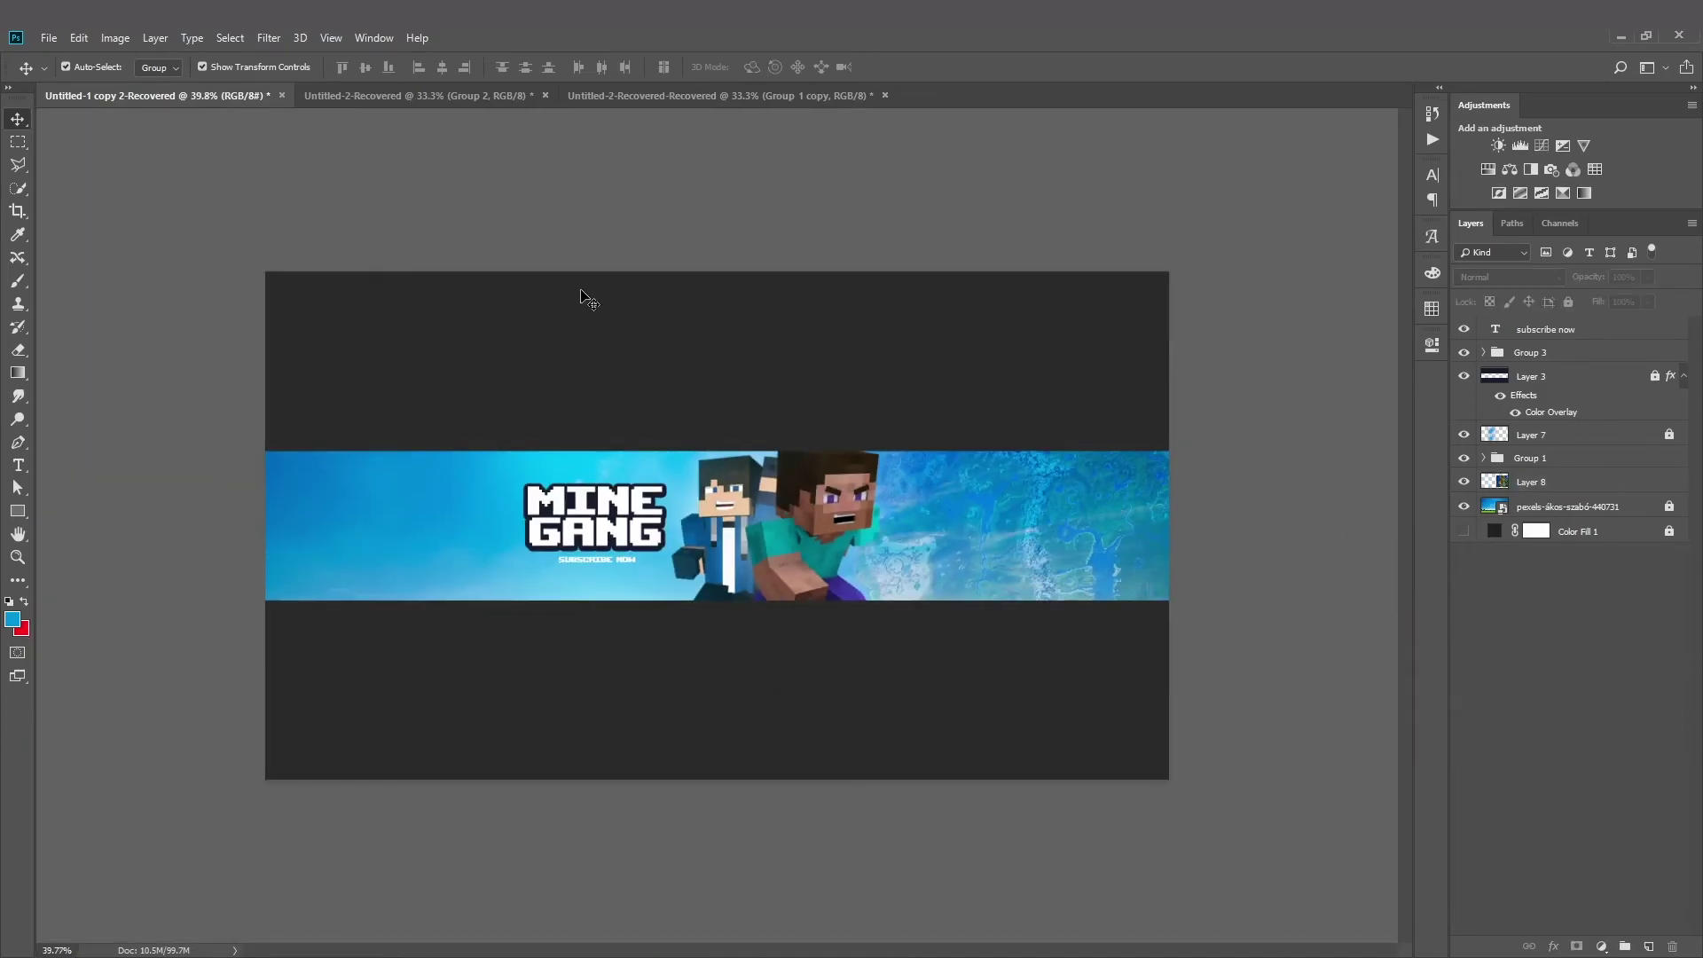
pyautogui.scroll(-3, 856, 467)
pyautogui.scroll(-3, 883, 586)
pyautogui.scroll(11, 883, 586)
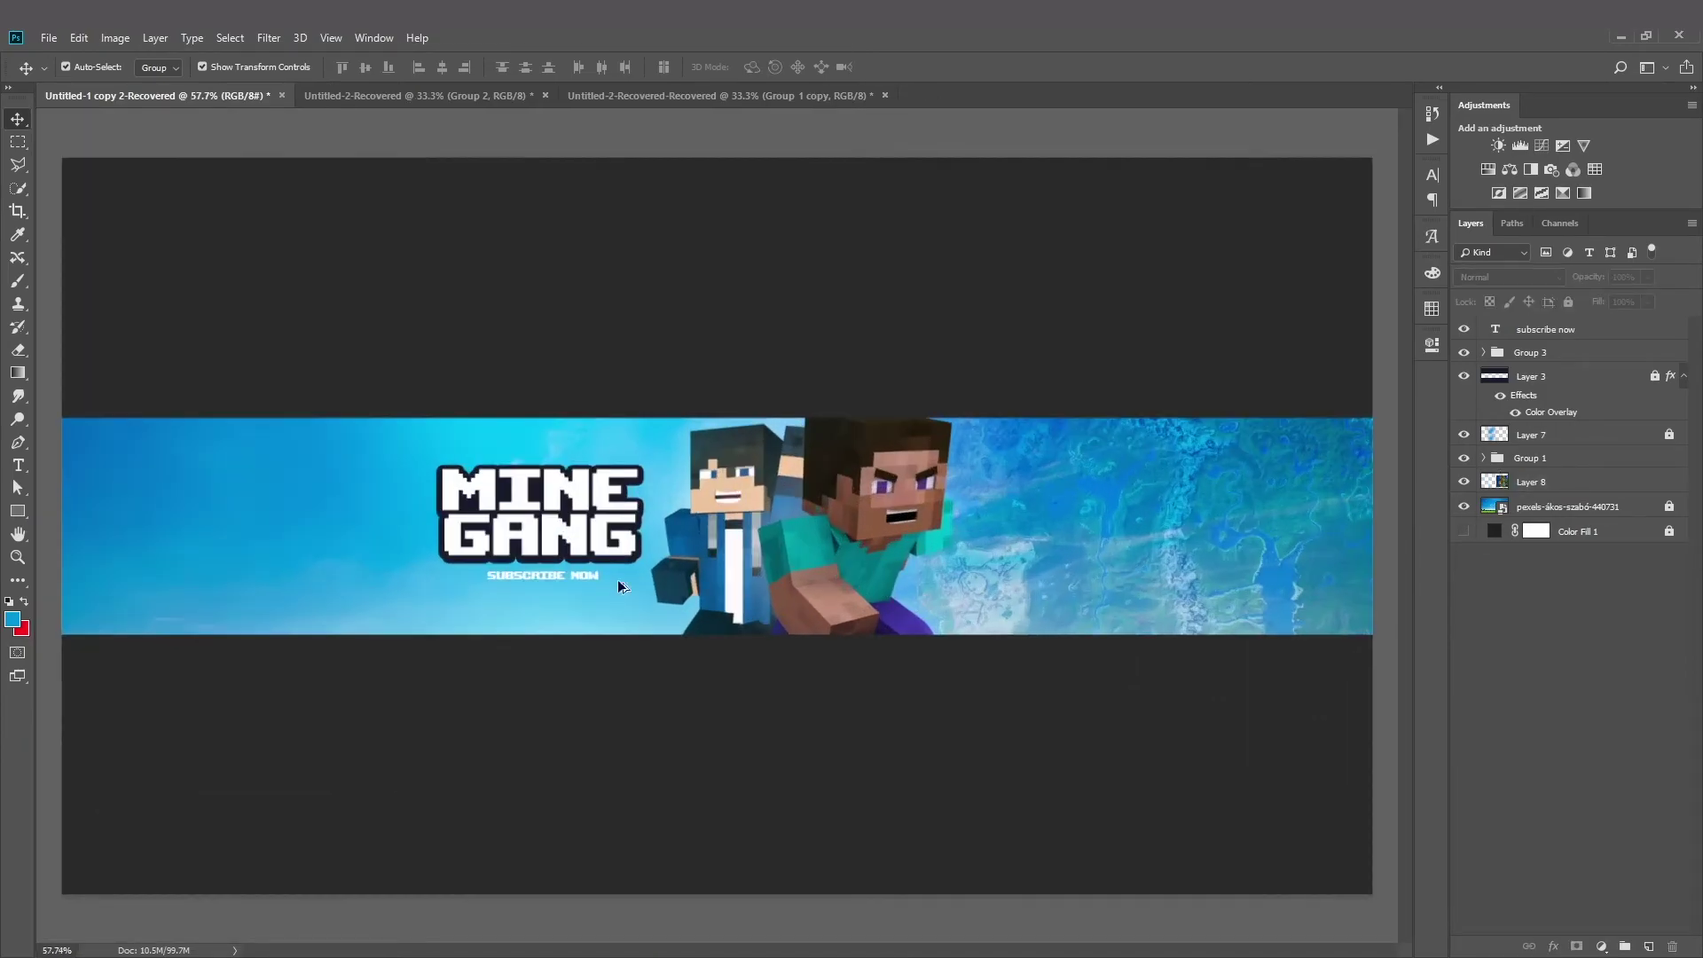
pyautogui.scroll(5, 434, 534)
pyautogui.scroll(1, 476, 547)
pyautogui.scroll(-3, 475, 546)
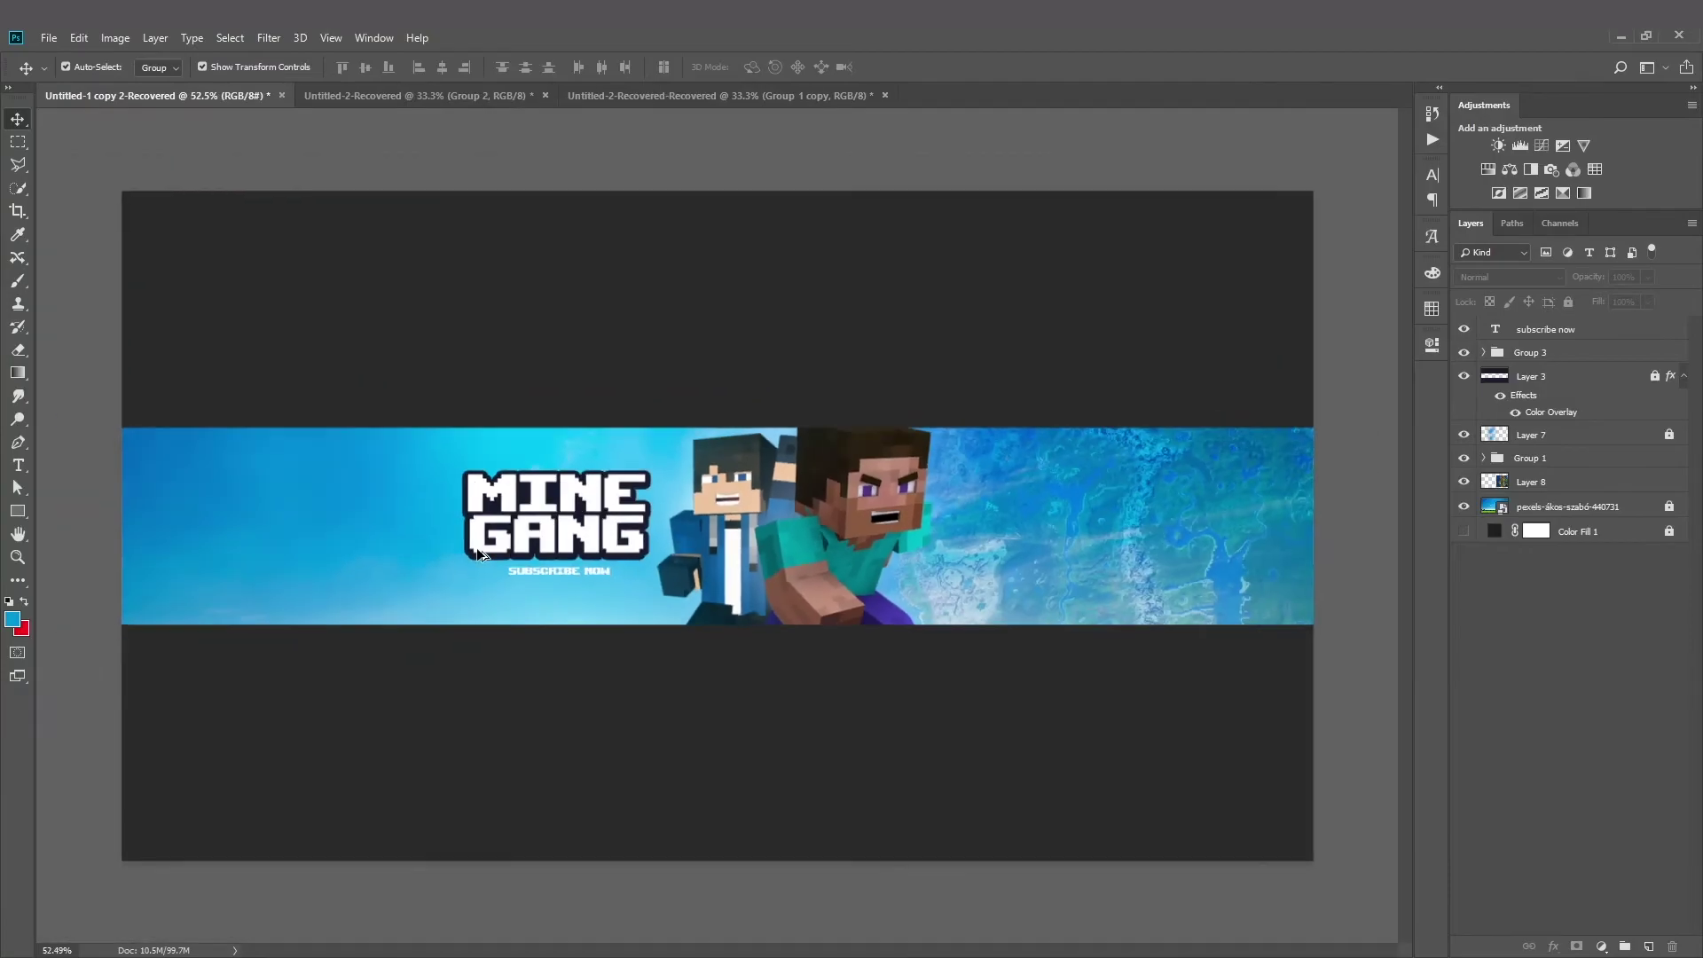
pyautogui.scroll(-1, 590, 567)
pyautogui.scroll(2, 355, 563)
pyautogui.scroll(-1, 349, 575)
# - Add large white 'GAMG' text to the left of the title
pyautogui.click(17, 466)
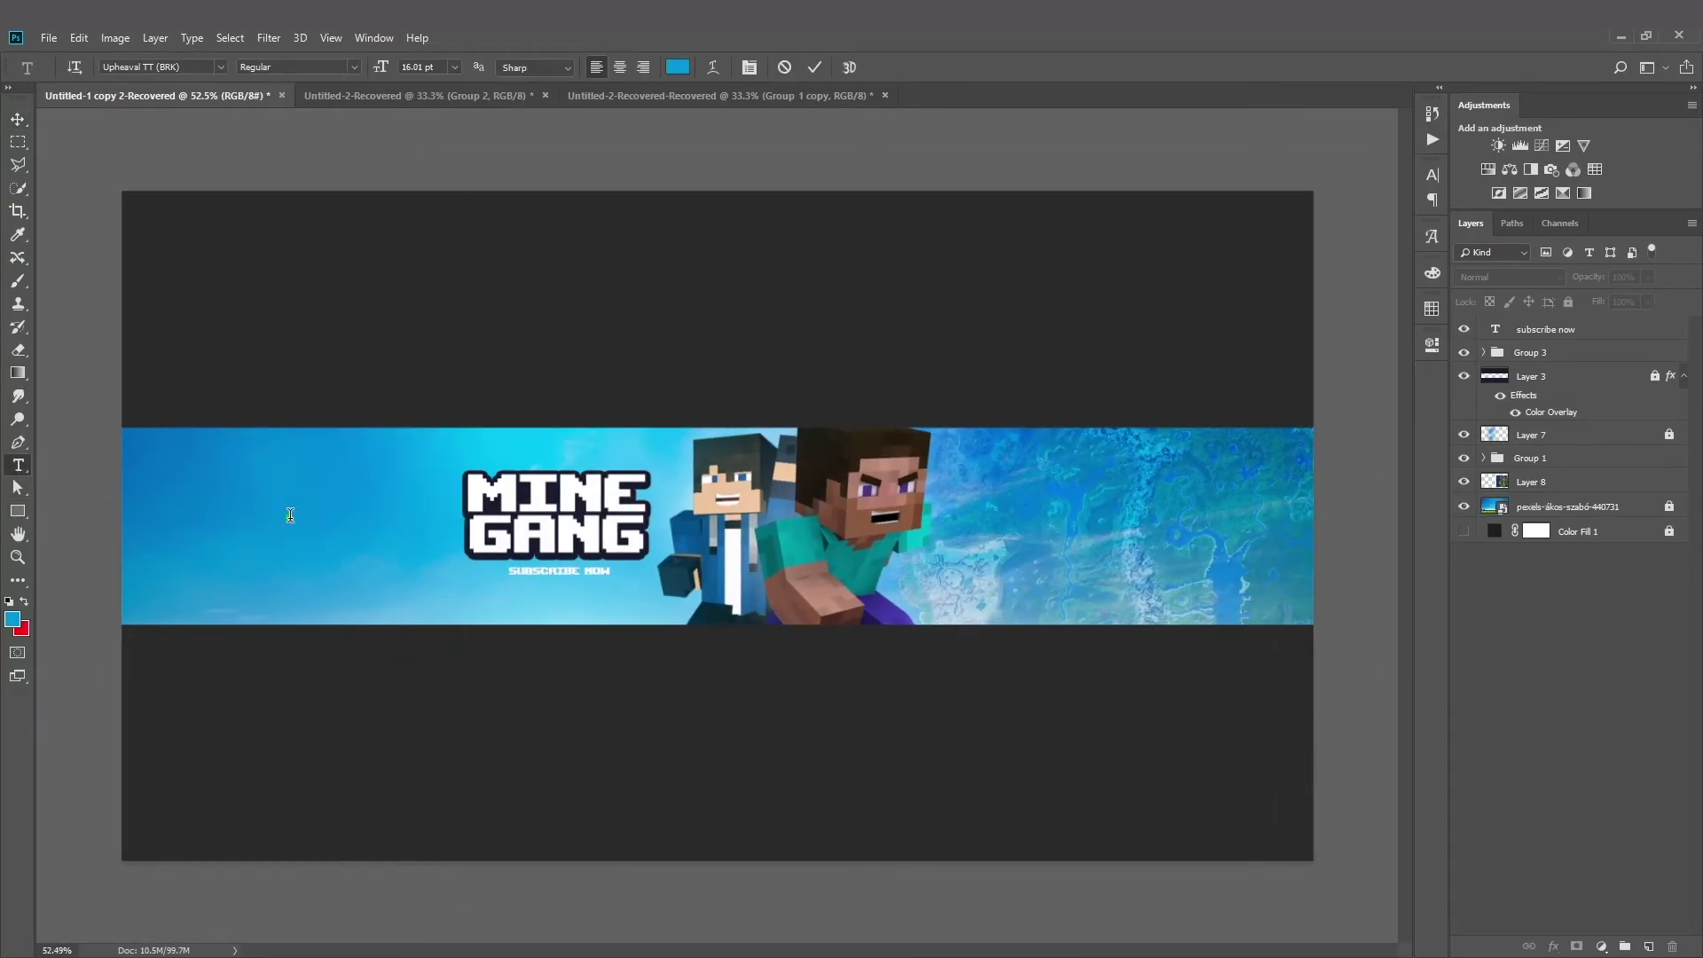
pyautogui.click(290, 516)
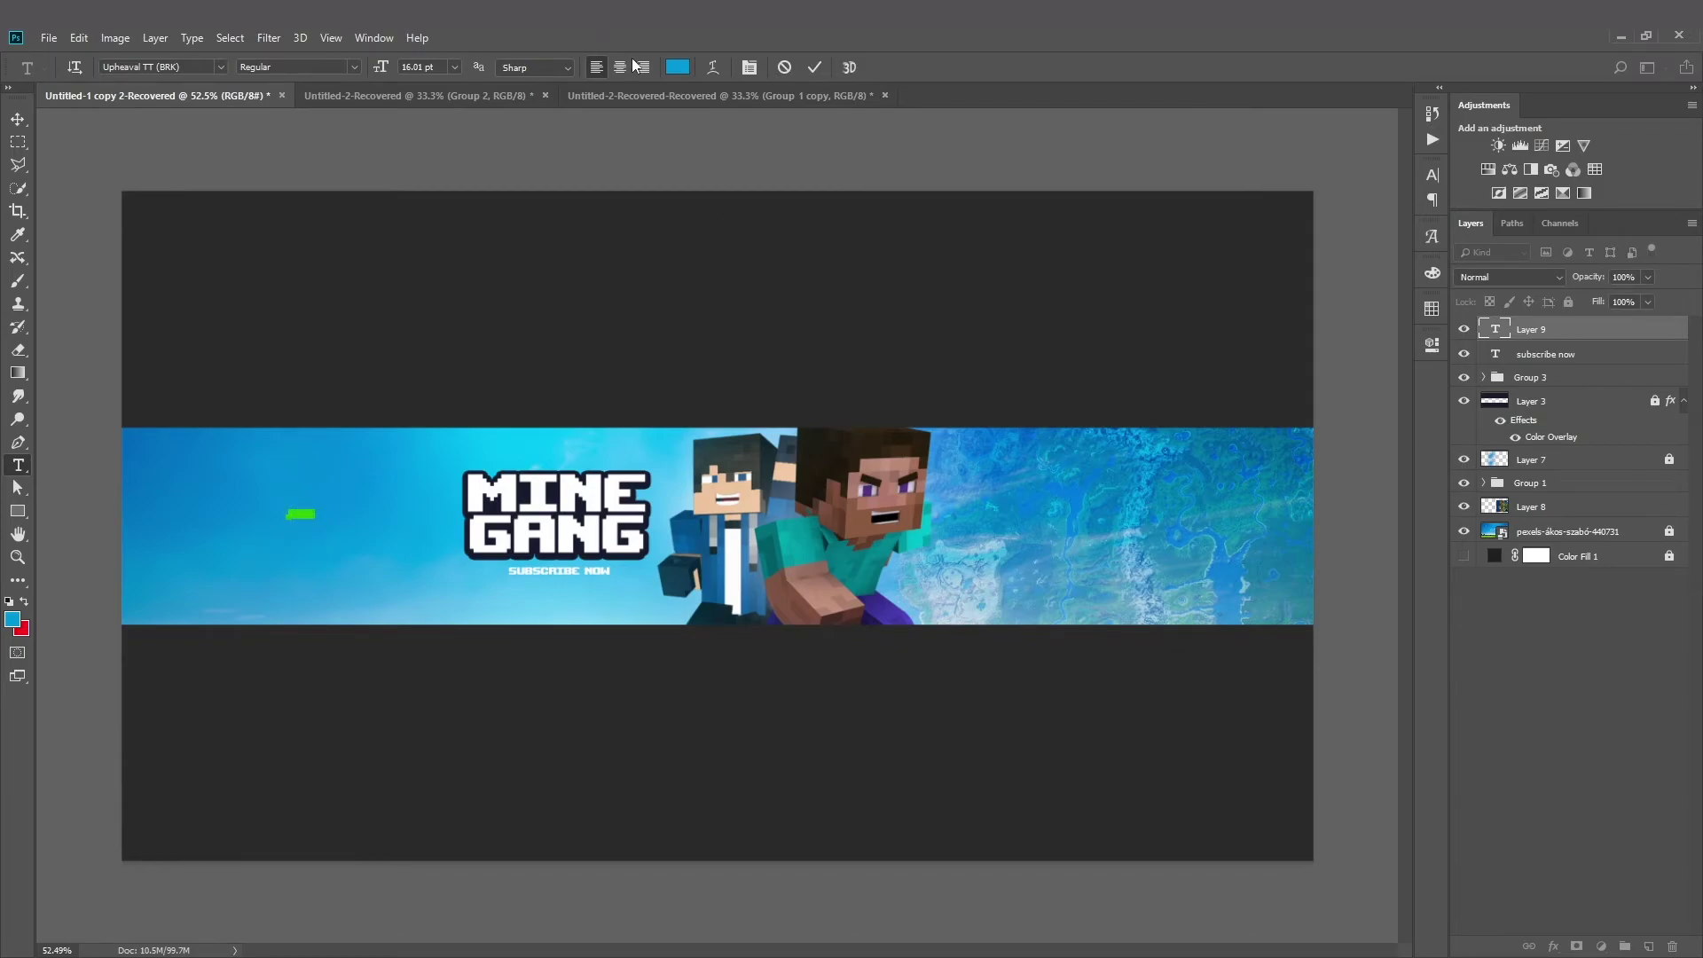
pyautogui.click(677, 66)
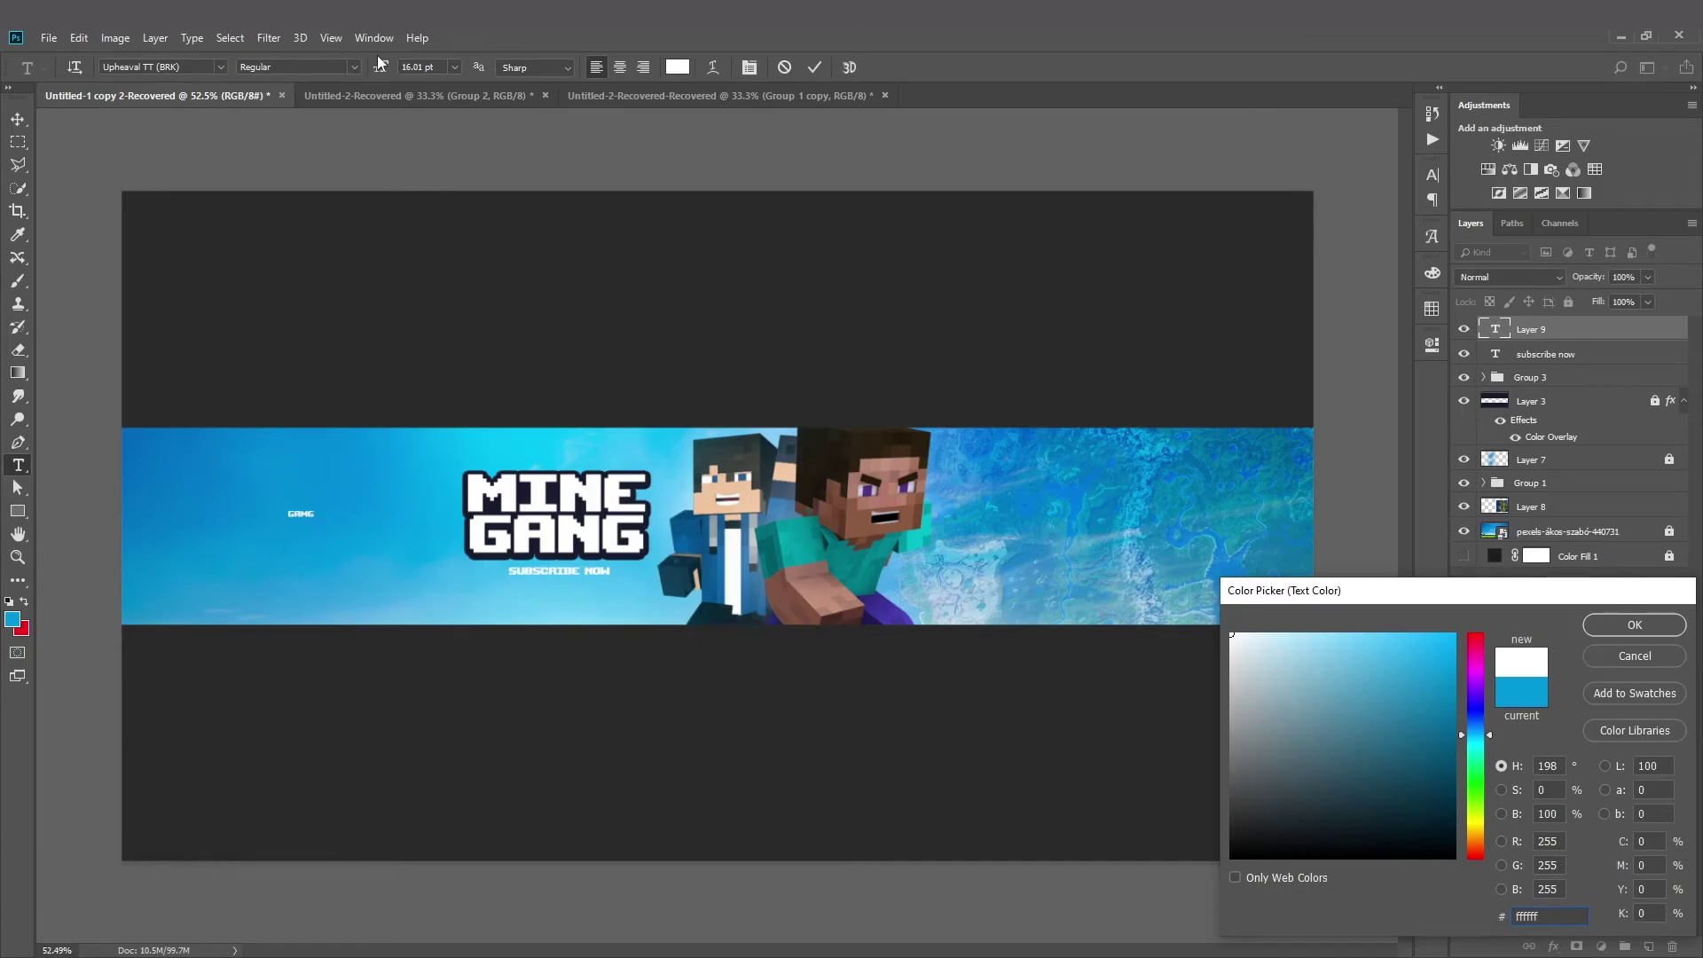
pyautogui.press('Return')
pyautogui.moveTo(381, 67); pyautogui.dragTo(388, 74)
pyautogui.click(16, 119)
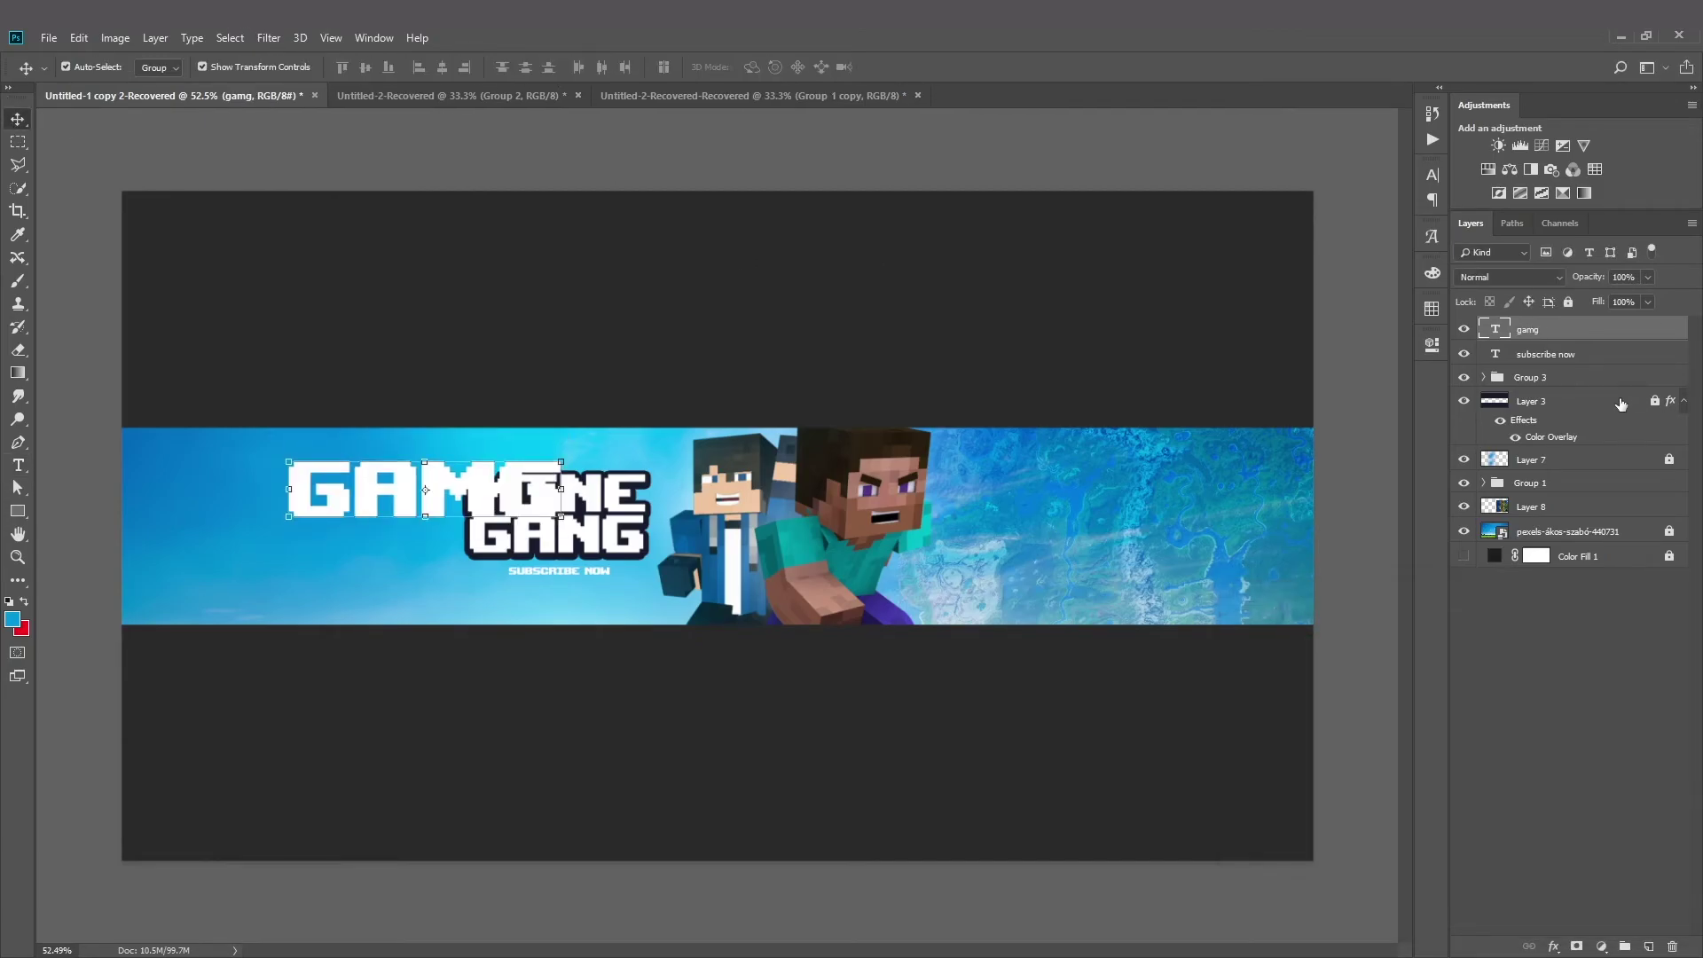
# - Drop the GAMG layer's fill to 0% and give it a thin Stroke outline
pyautogui.moveTo(1570, 328); pyautogui.dragTo(1503, 936)
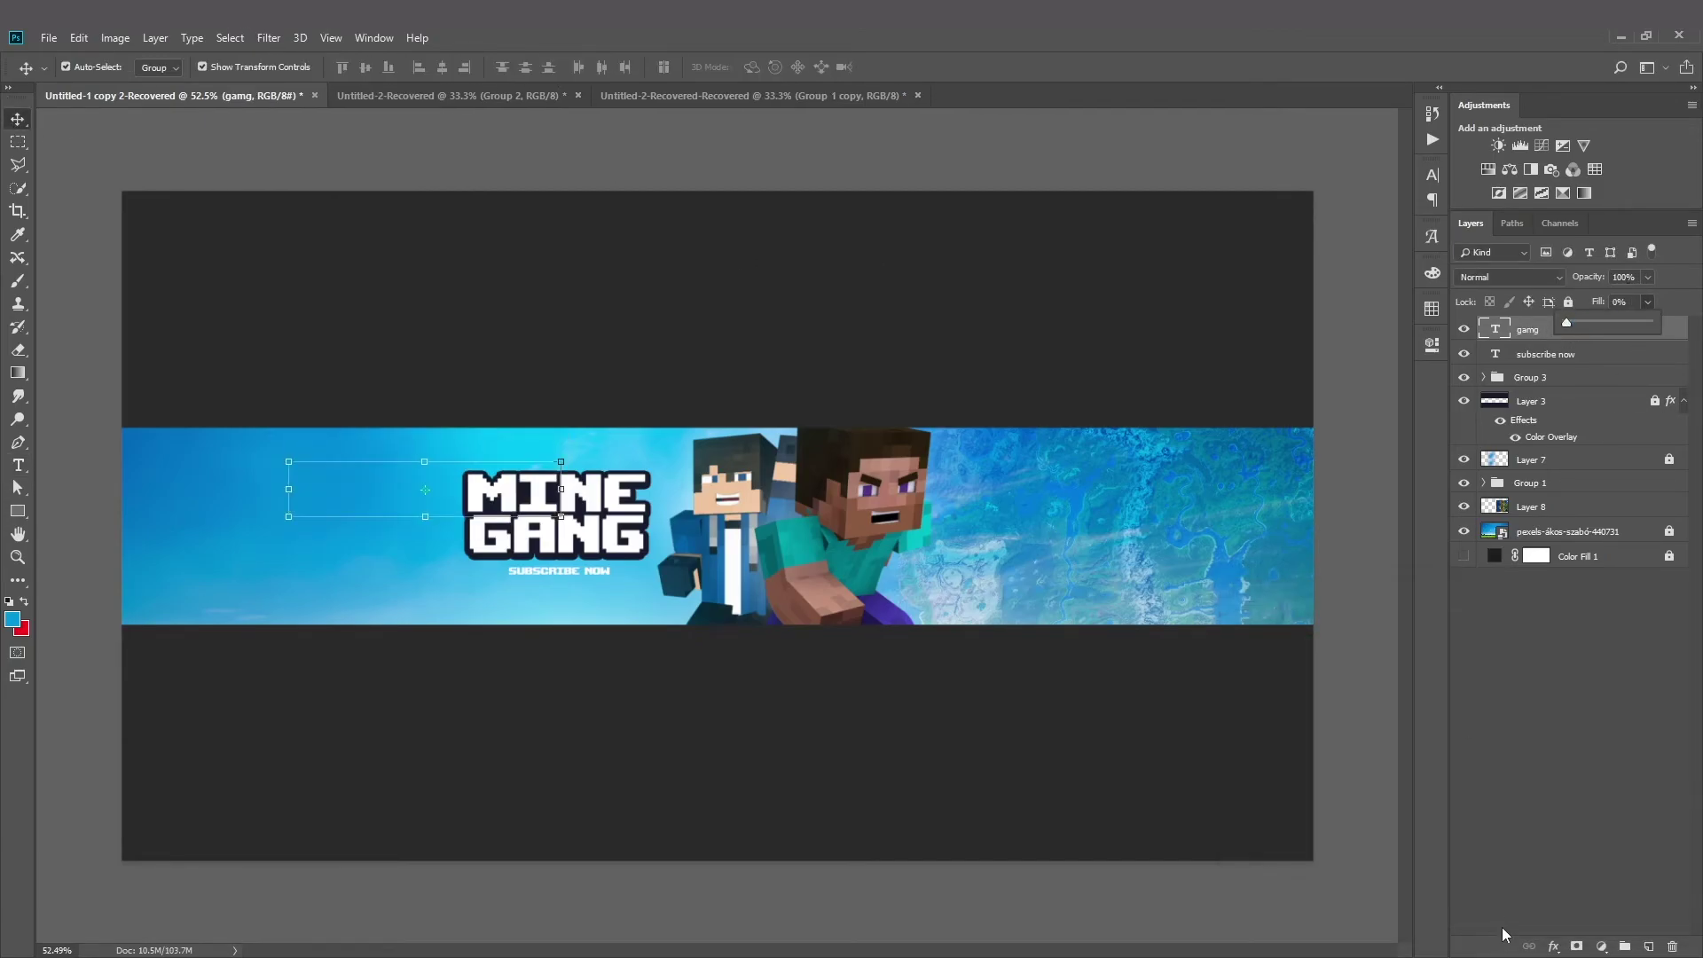
pyautogui.click(1550, 946)
pyautogui.click(1560, 810)
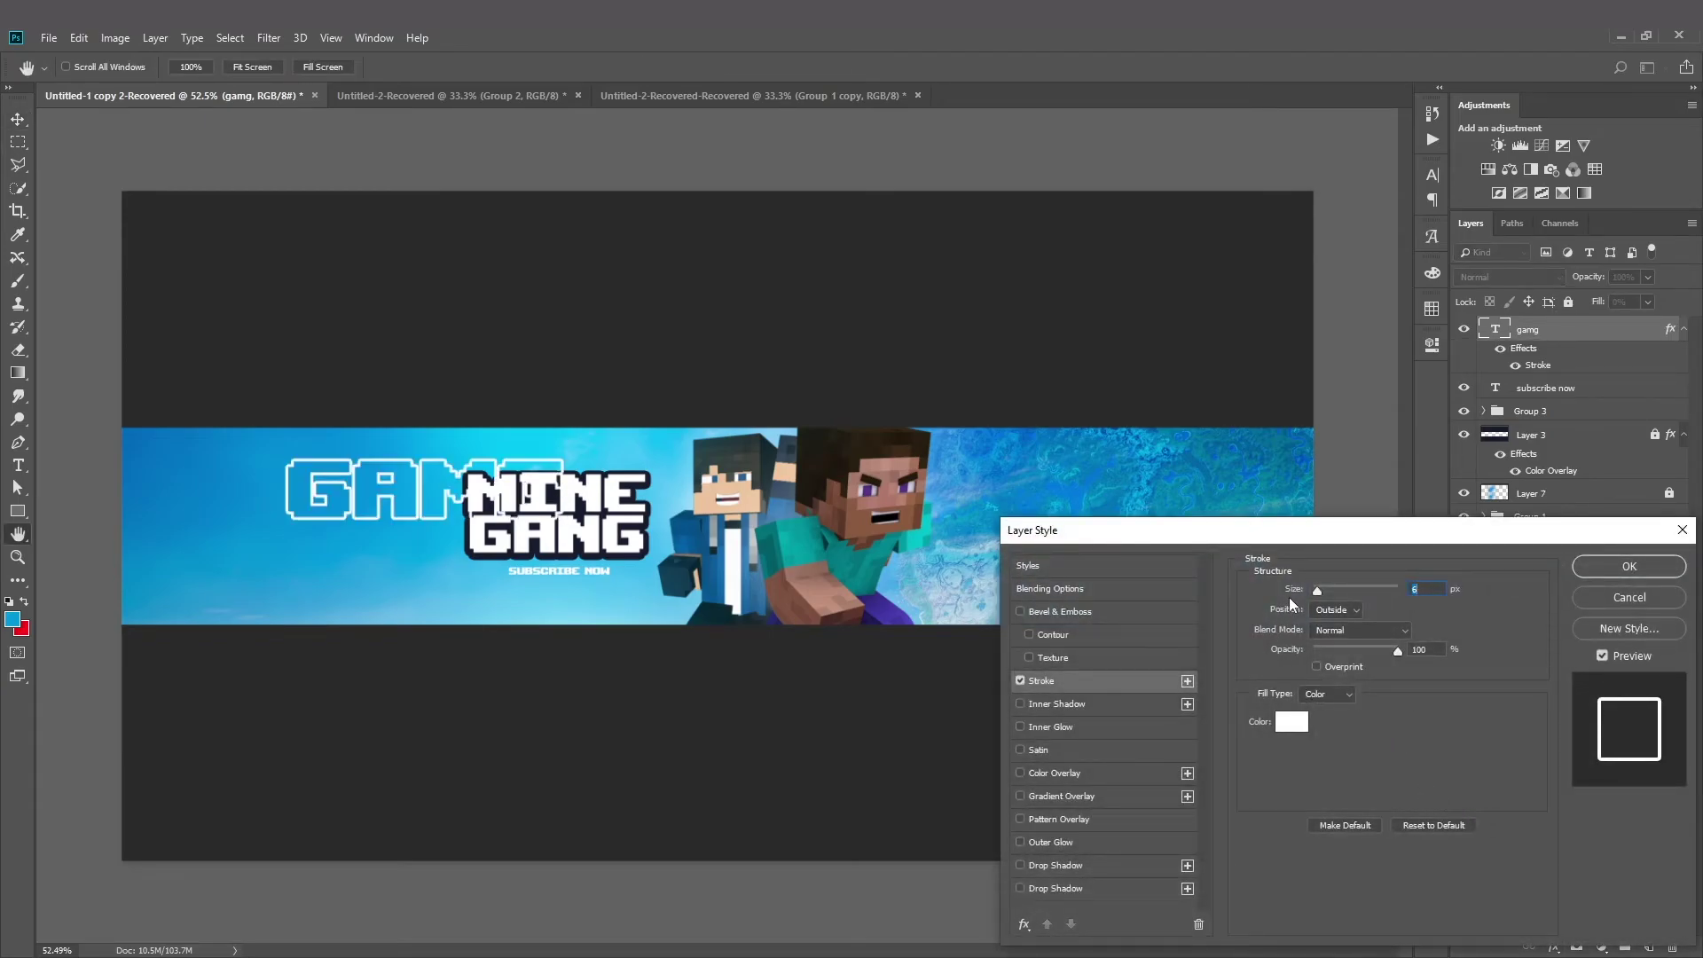
pyautogui.moveTo(1317, 588); pyautogui.dragTo(1187, 578)
pyautogui.press('Return')
# - Scale the GAMG letters to 286%, spread them across the banner, and move the layer below the map texture
pyautogui.hotkey('ctrl', 't')
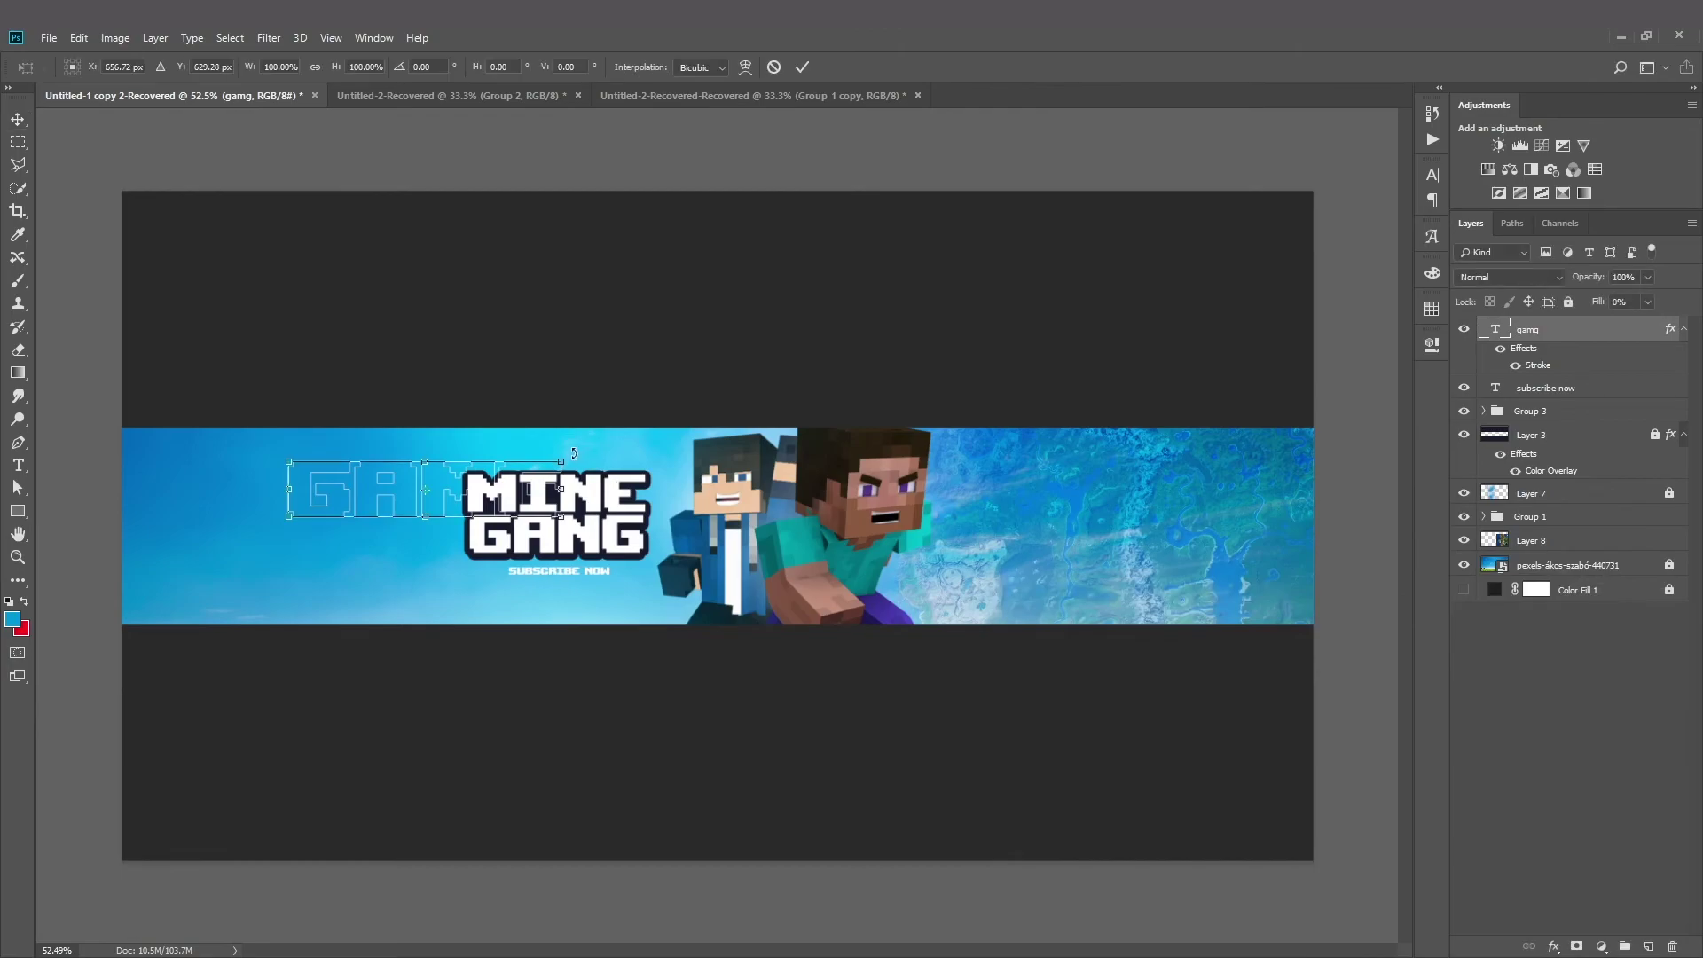
pyautogui.moveTo(572, 432); pyautogui.dragTo(834, 343)
pyautogui.moveTo(620, 507); pyautogui.dragTo(843, 511)
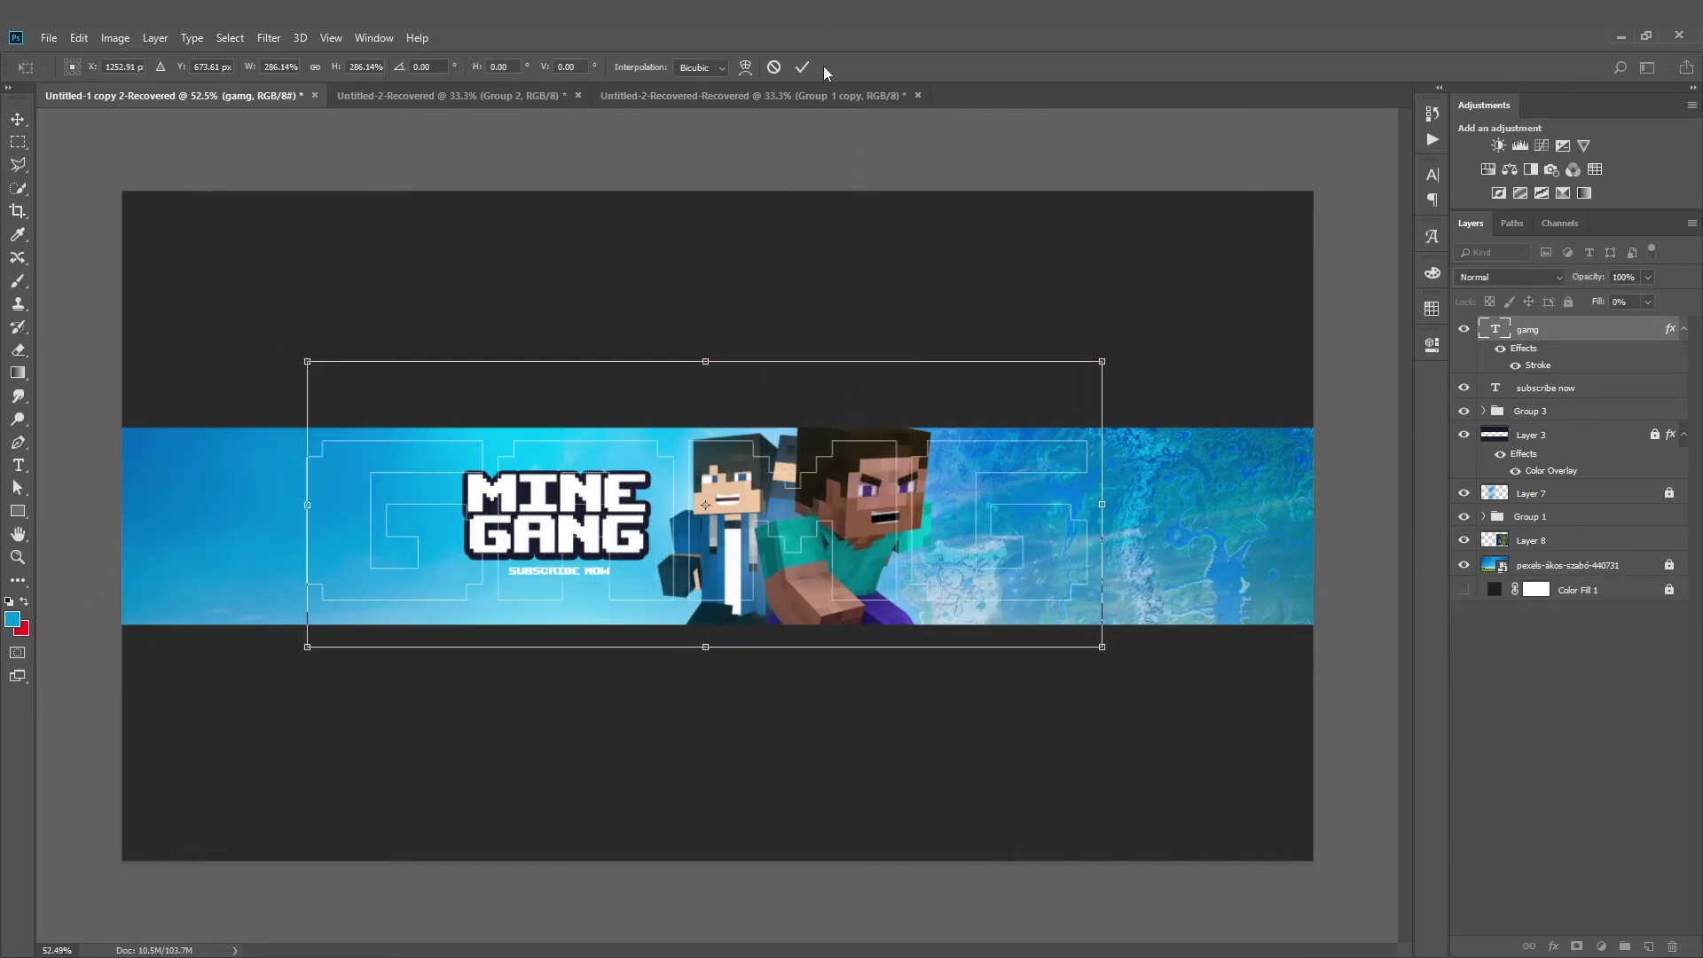
pyautogui.press('Return')
pyautogui.moveTo(1527, 330); pyautogui.dragTo(1526, 555)
pyautogui.click(1207, 701)
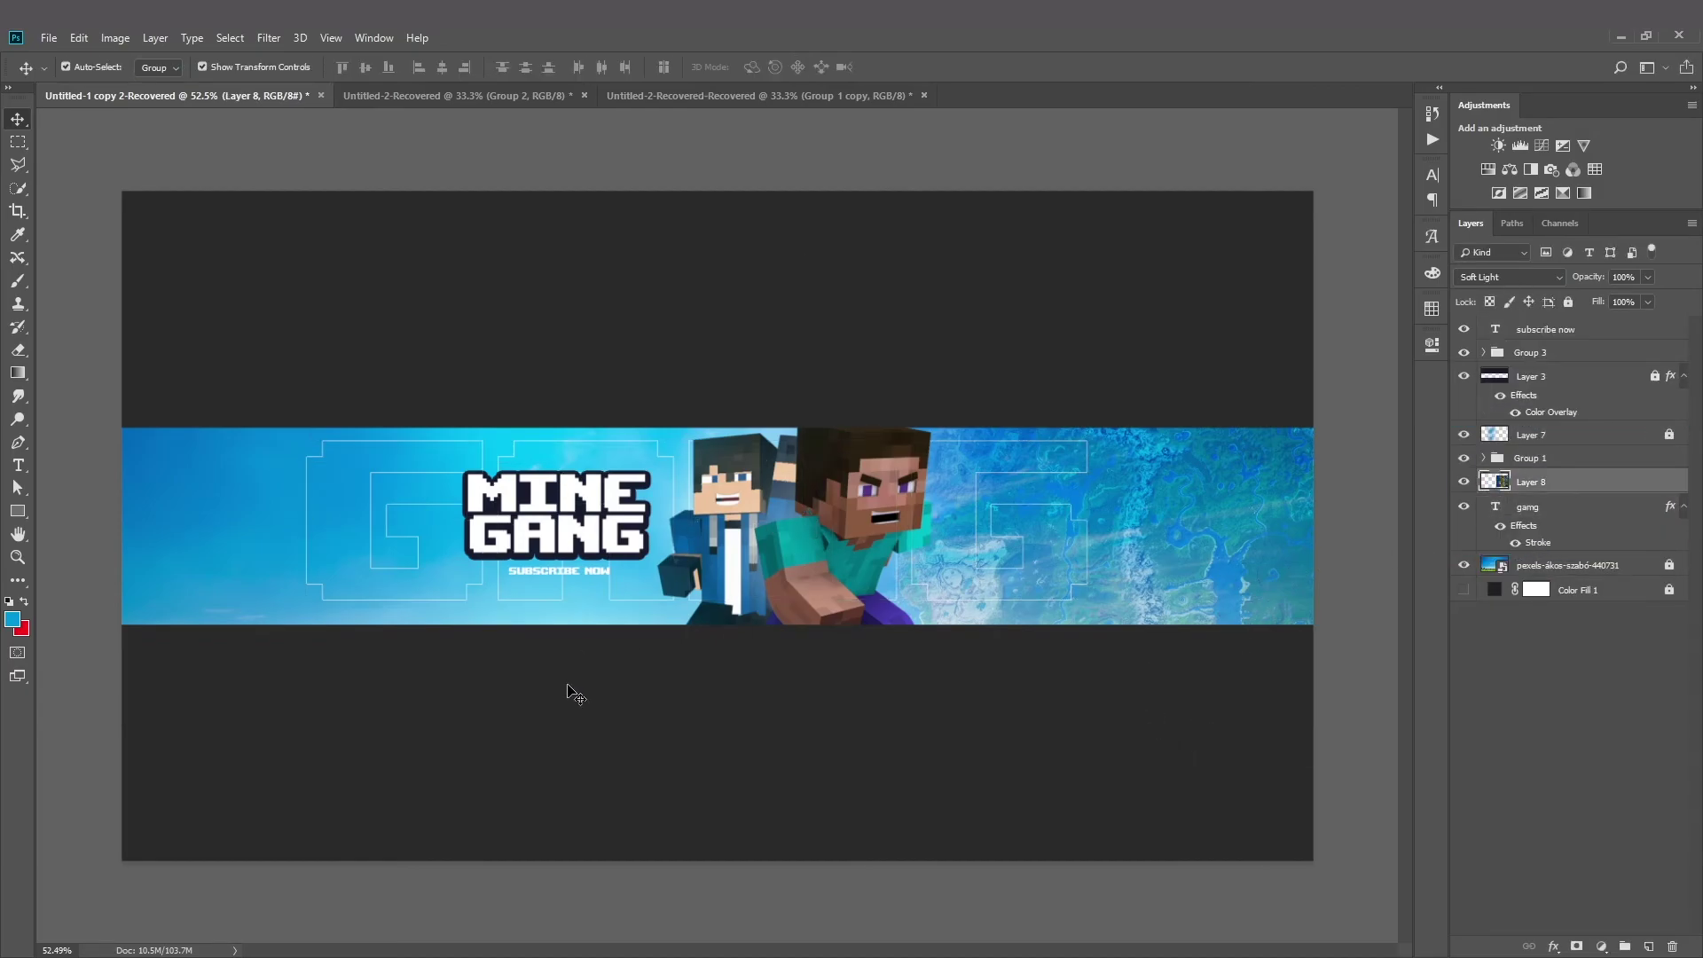
# - Lock the map texture layer, Layer 8, with Lock All
pyautogui.click(568, 694)
pyautogui.scroll(4, 524, 559)
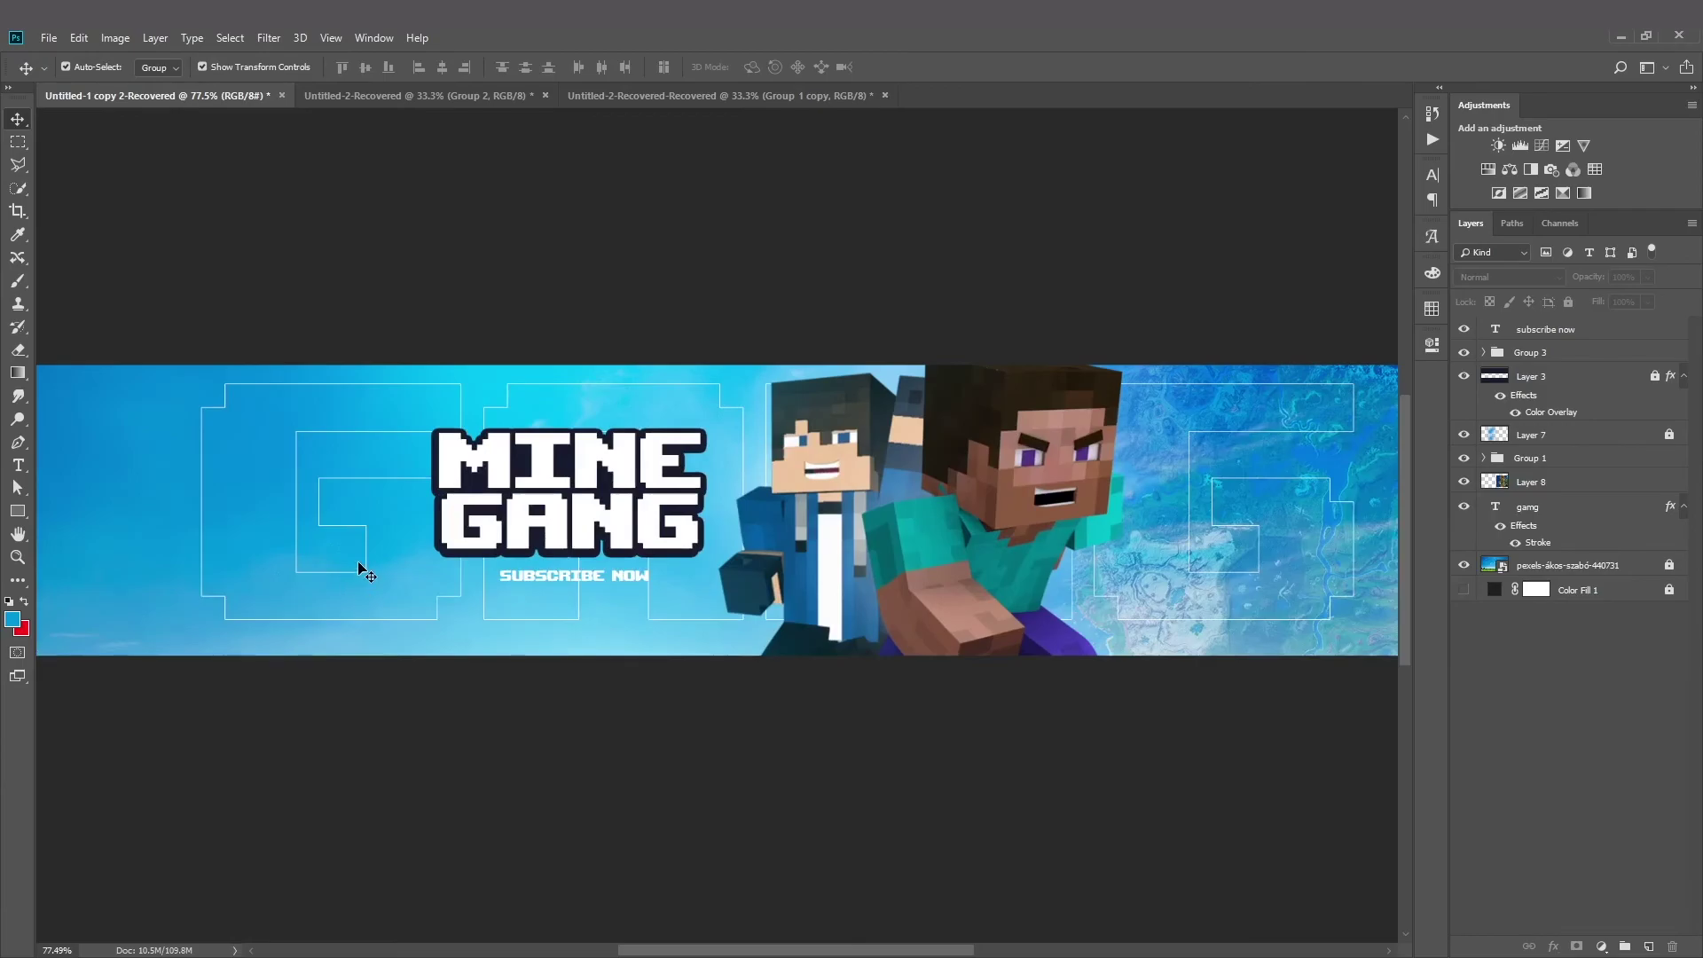
pyautogui.click(360, 565)
pyautogui.scroll(-7, 367, 566)
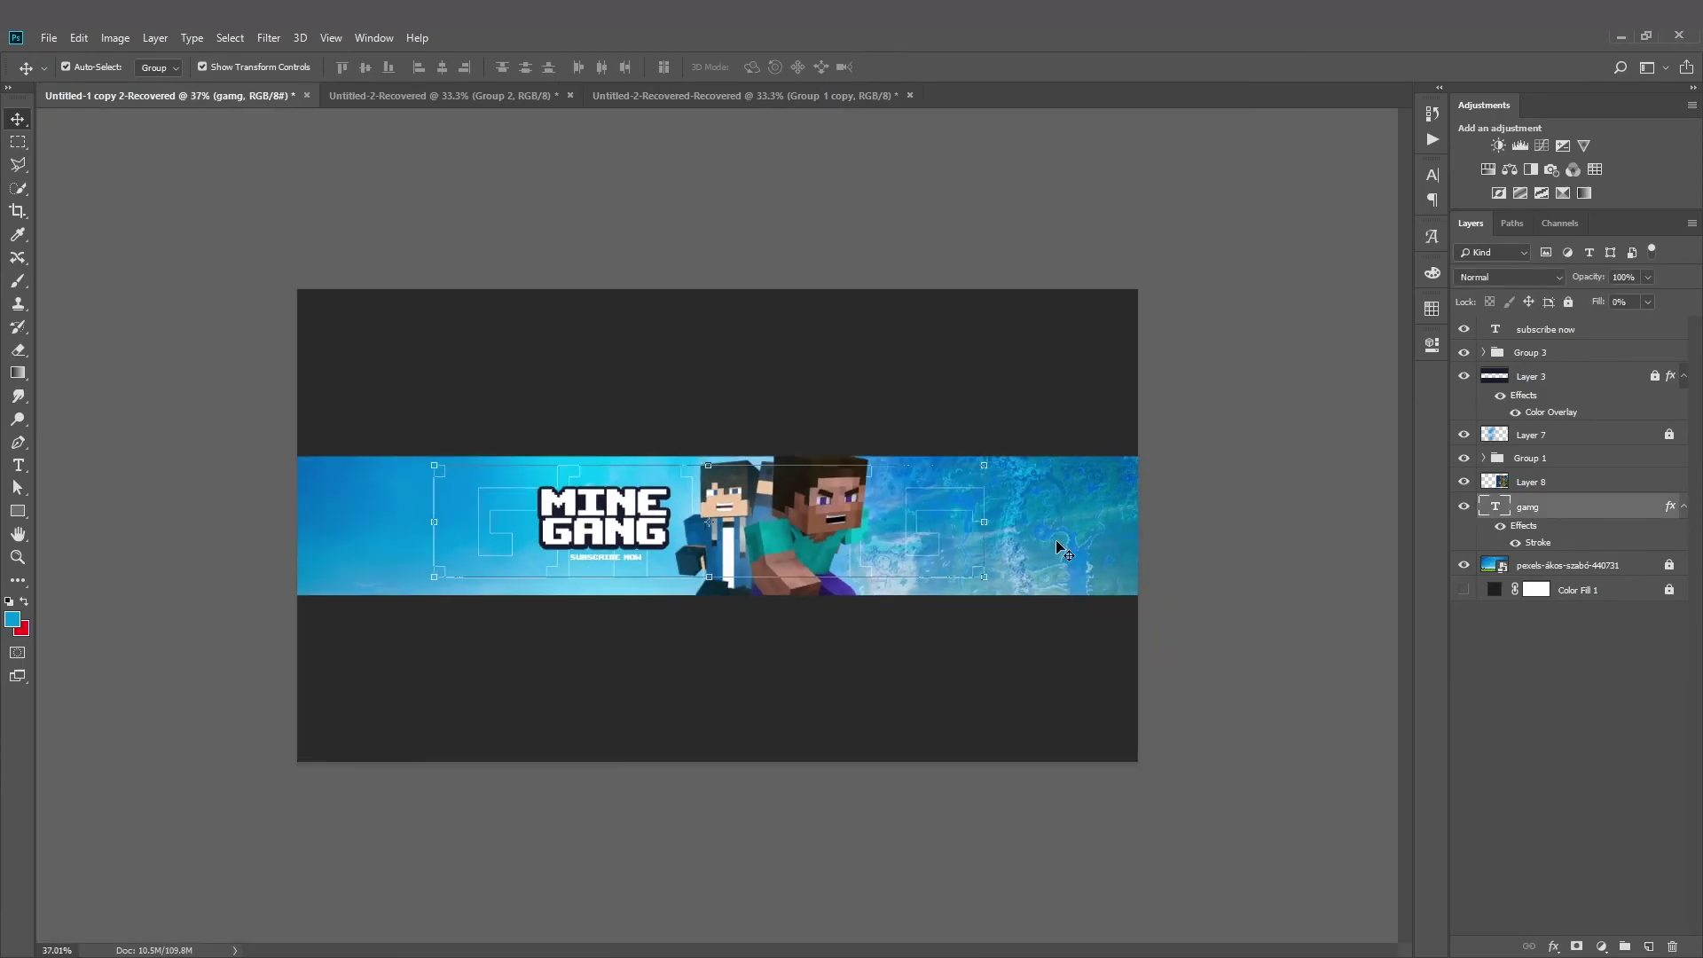
pyautogui.click(1305, 497)
pyautogui.click(1568, 301)
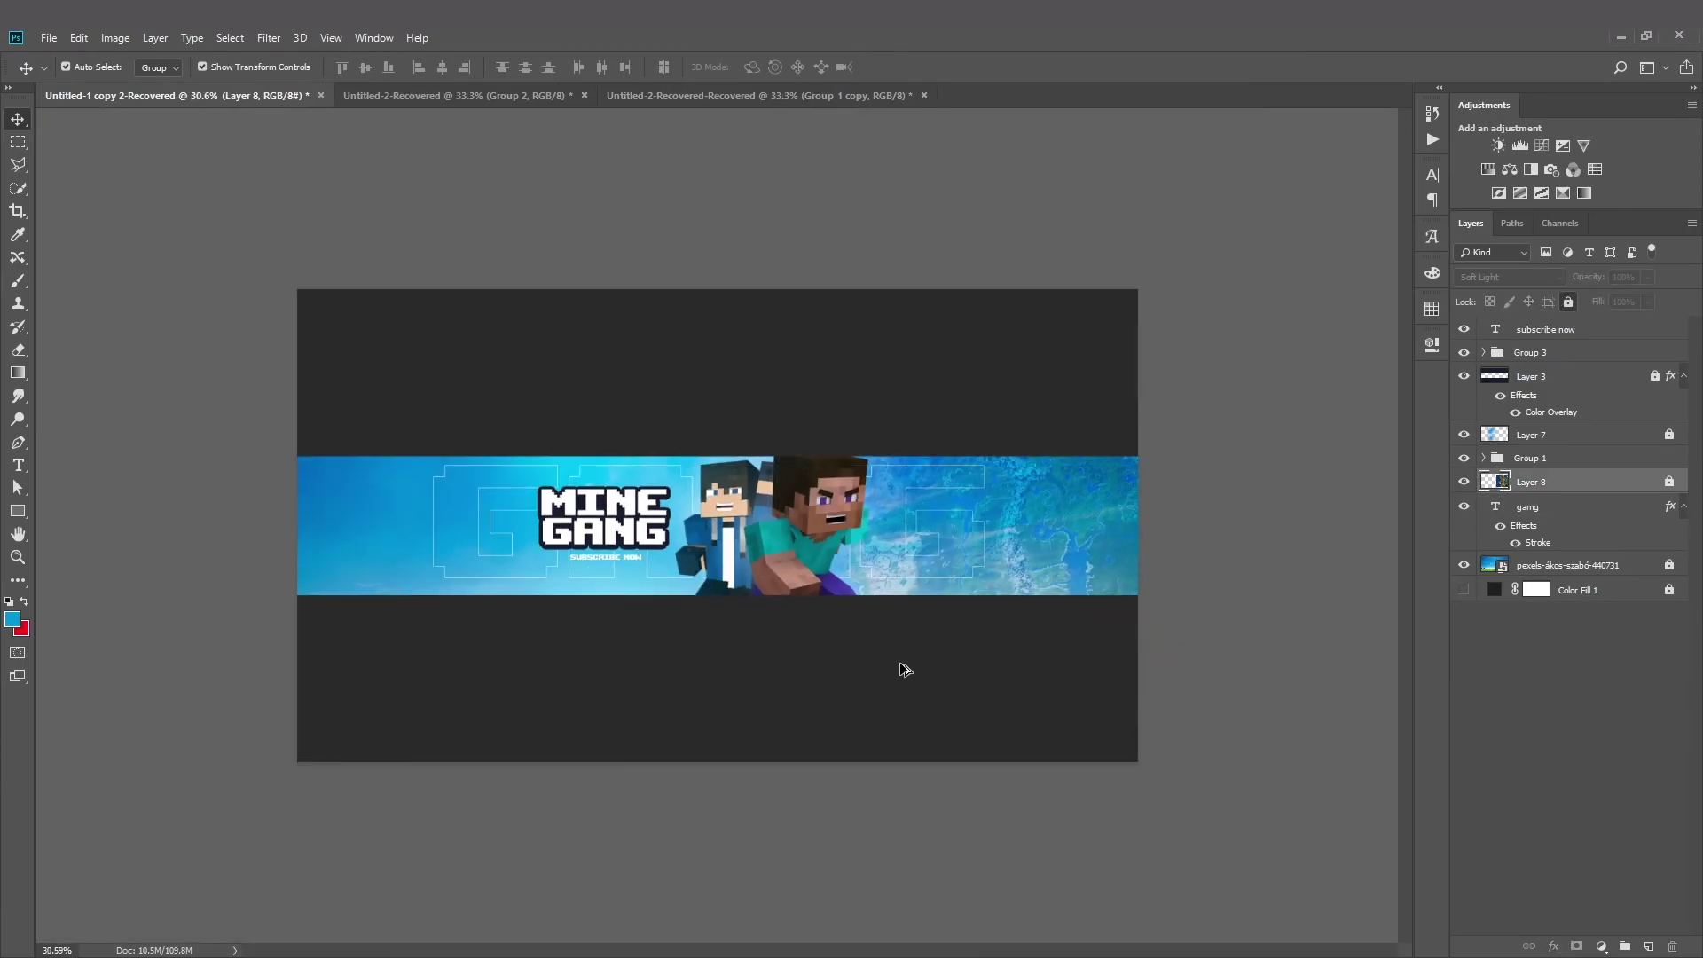
# - Zoom around the finished banner to review the title and background lettering
pyautogui.scroll(15, 871, 646)
pyautogui.scroll(-12, 707, 492)
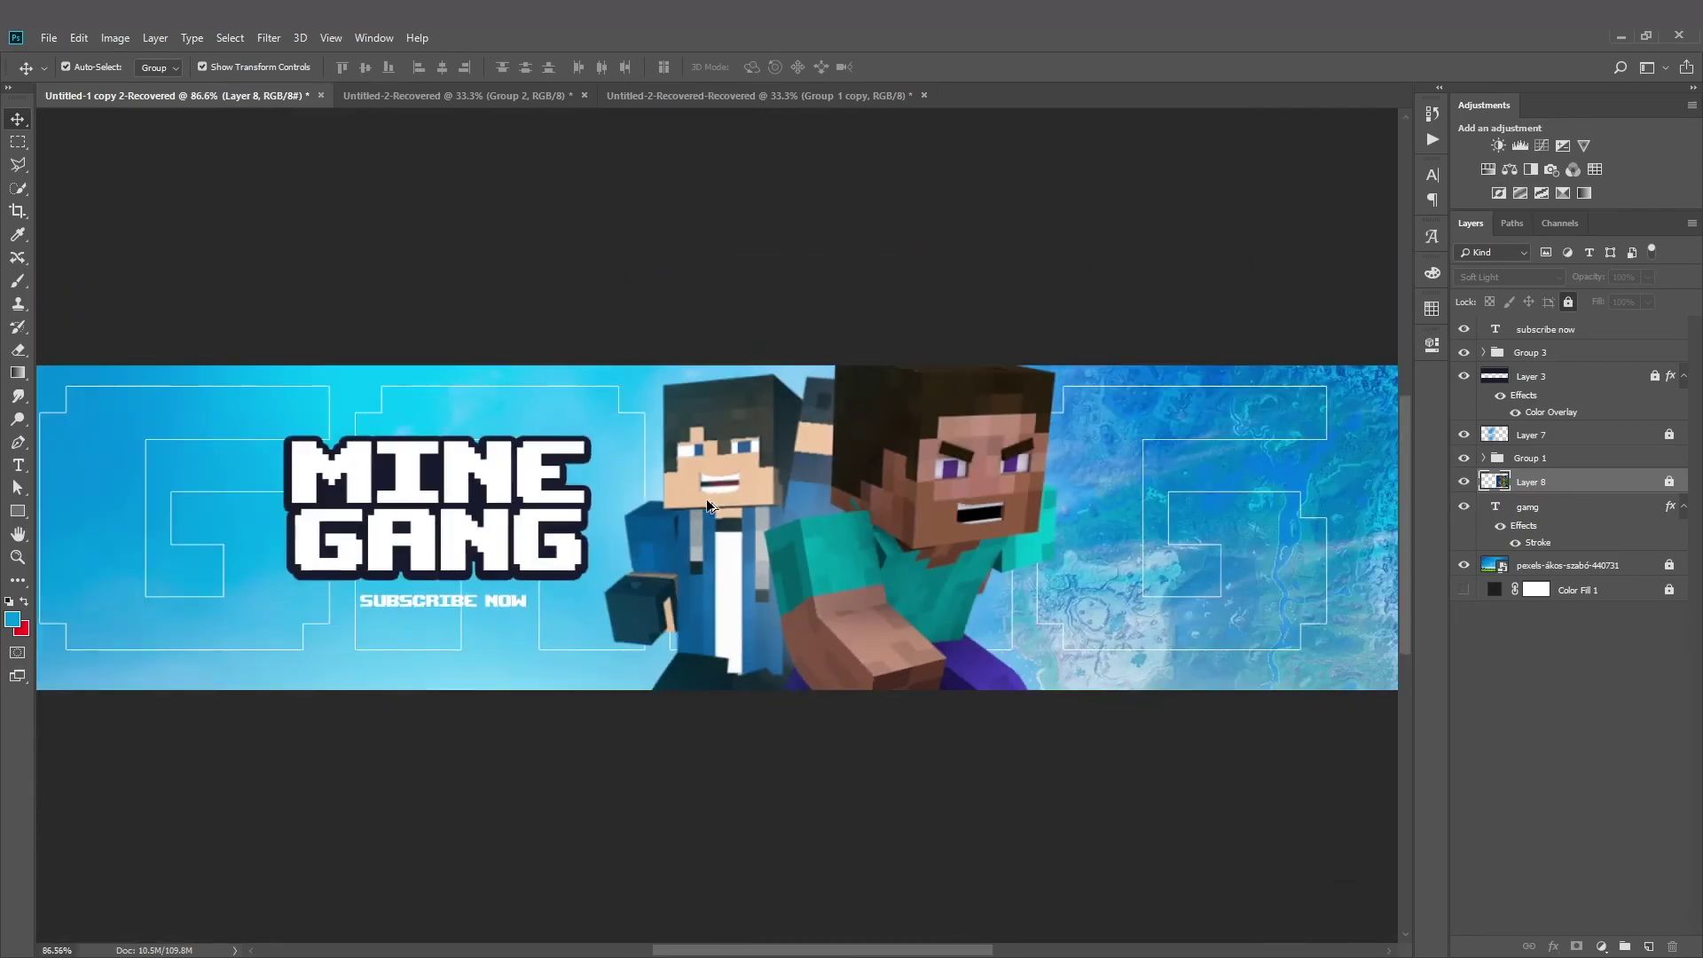
pyautogui.scroll(3, 738, 513)
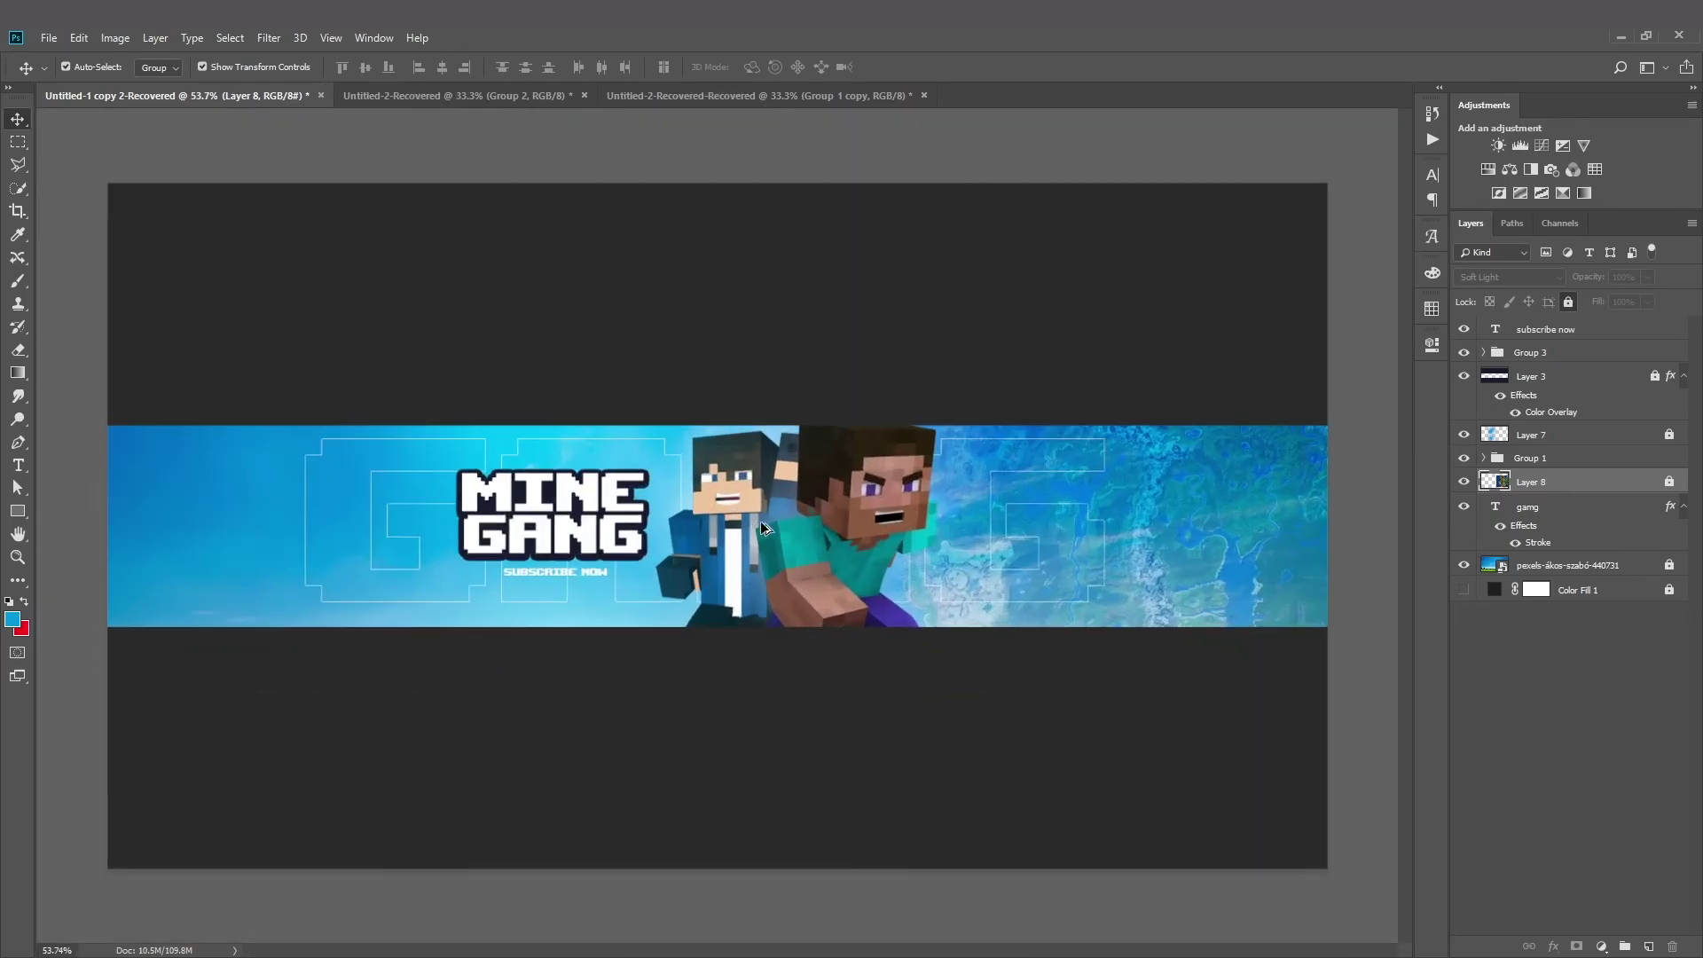
pyautogui.scroll(-2, 763, 525)
pyautogui.scroll(1, 864, 573)
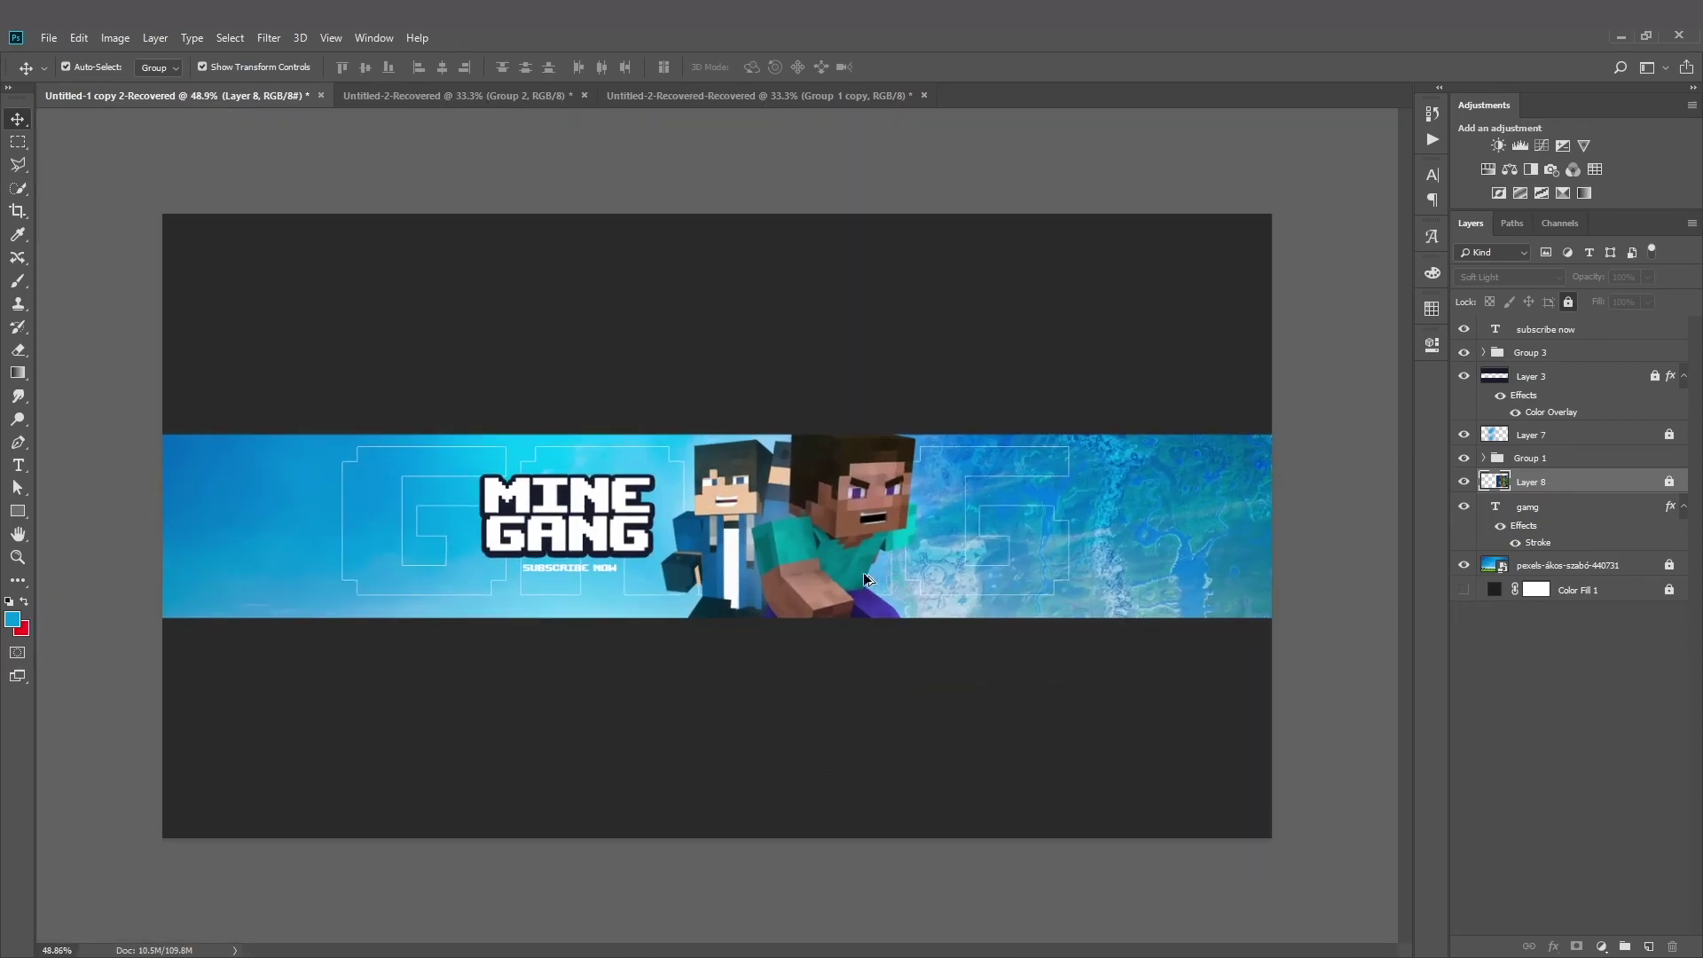
pyautogui.click(603, 538)
pyautogui.click(864, 701)
pyautogui.scroll(2, 864, 701)
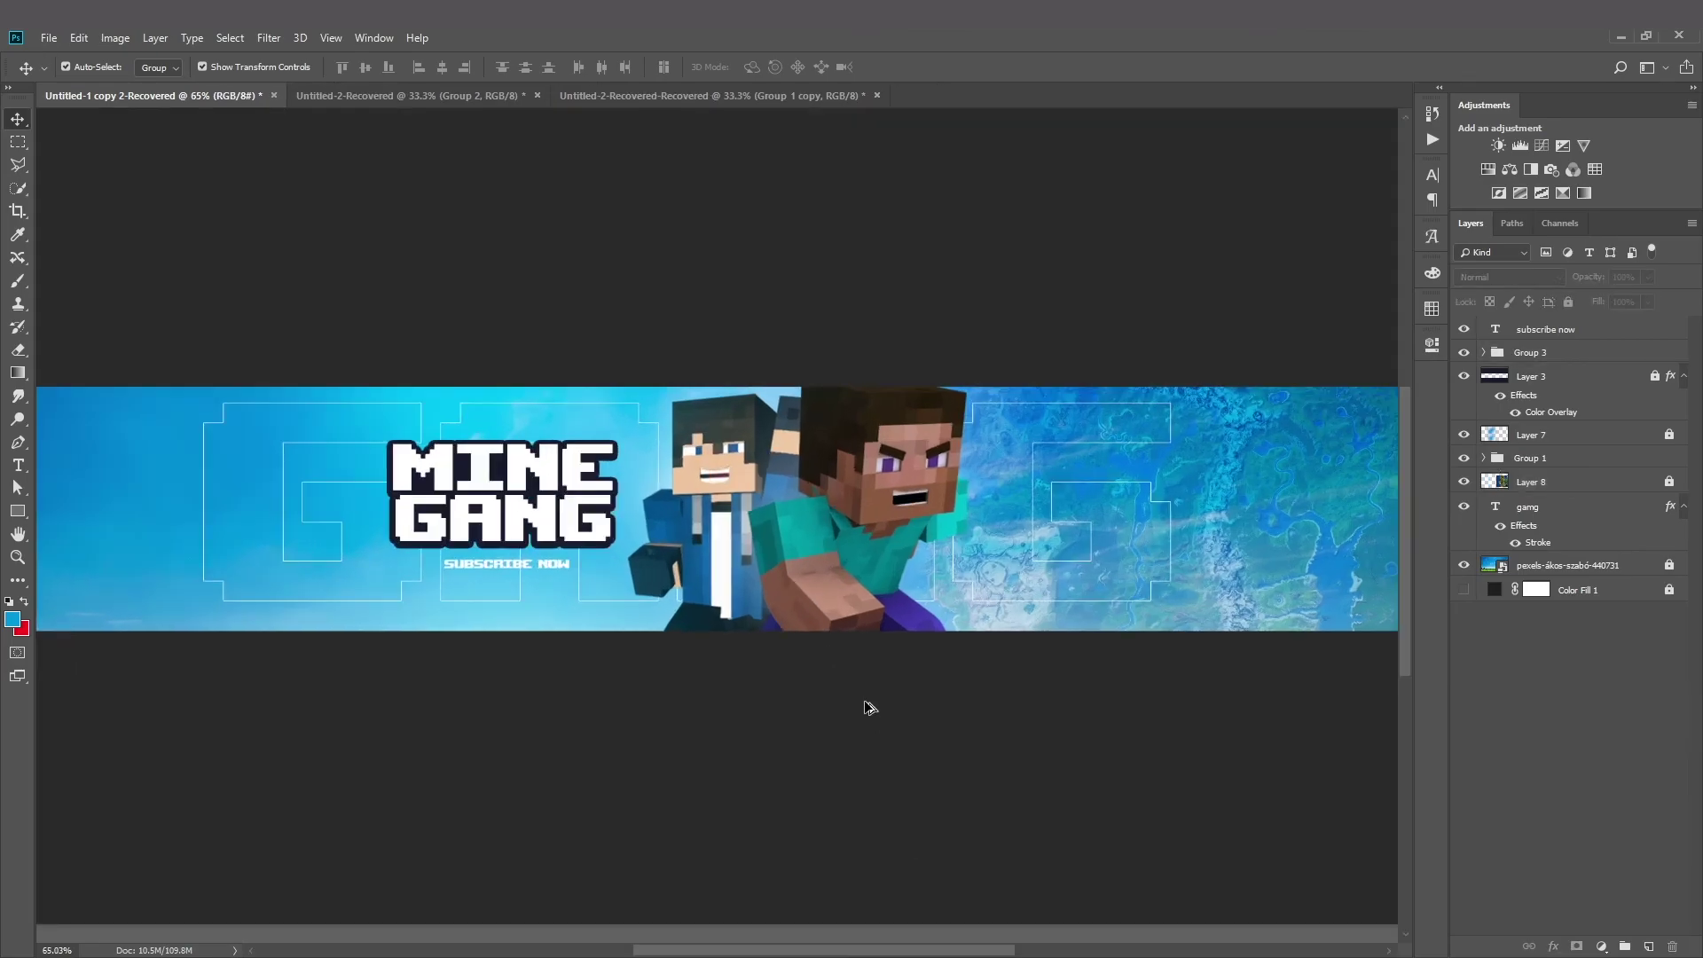
pyautogui.scroll(-1, 864, 700)
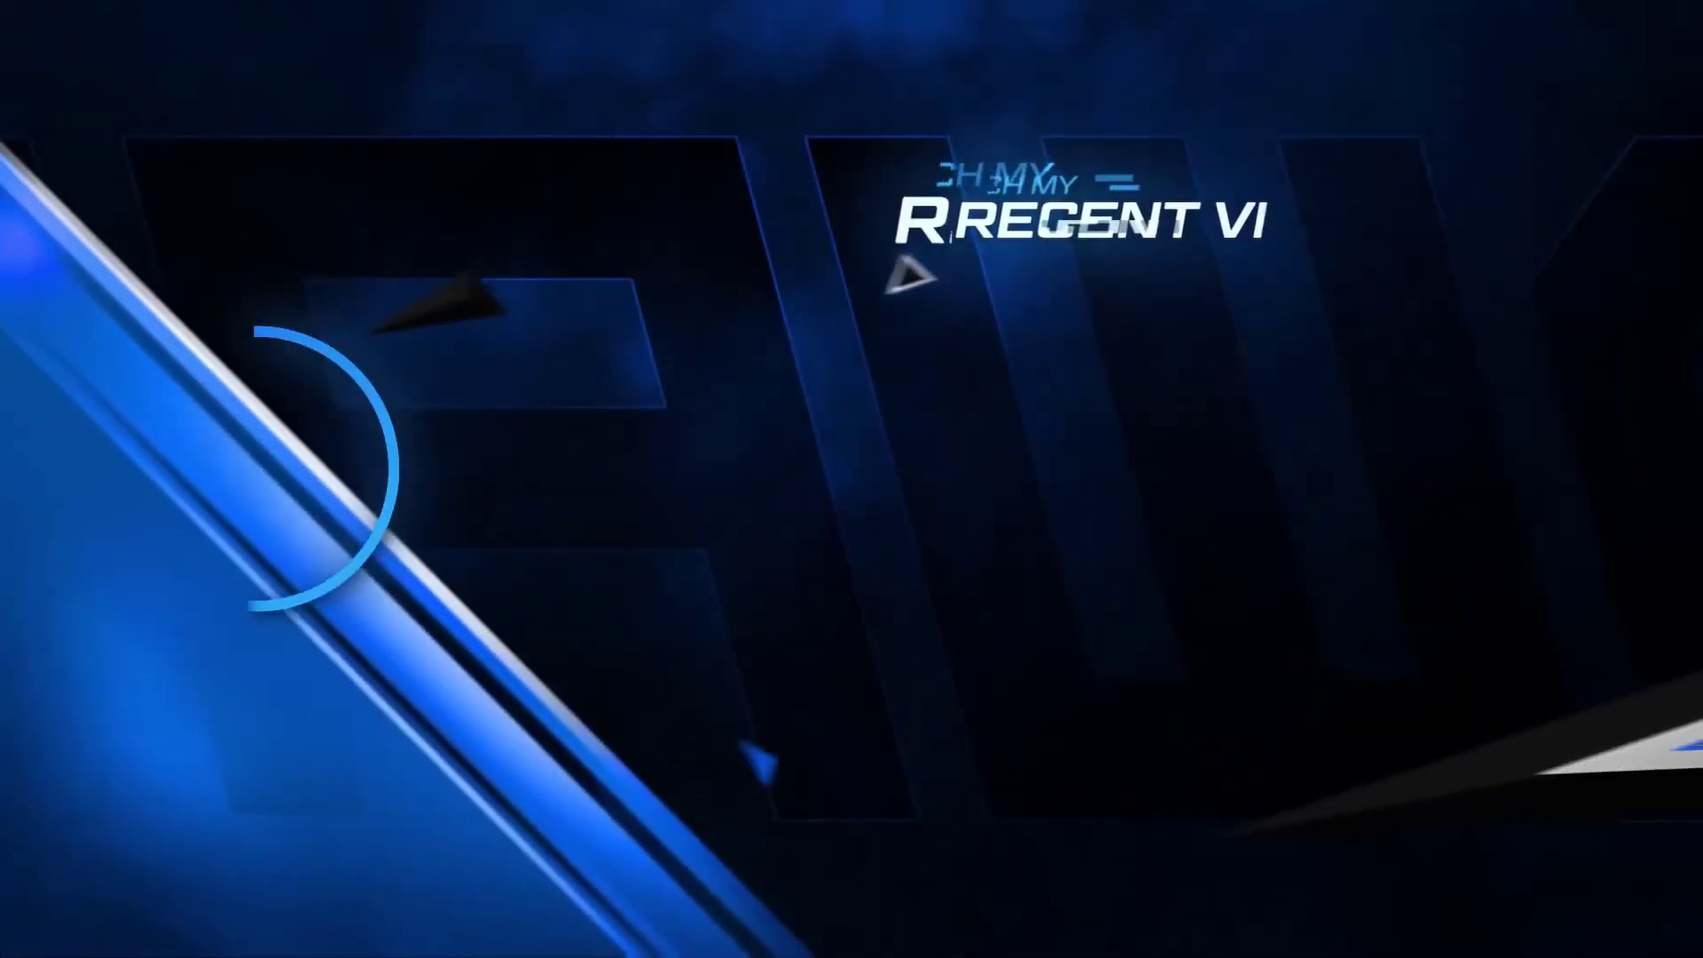